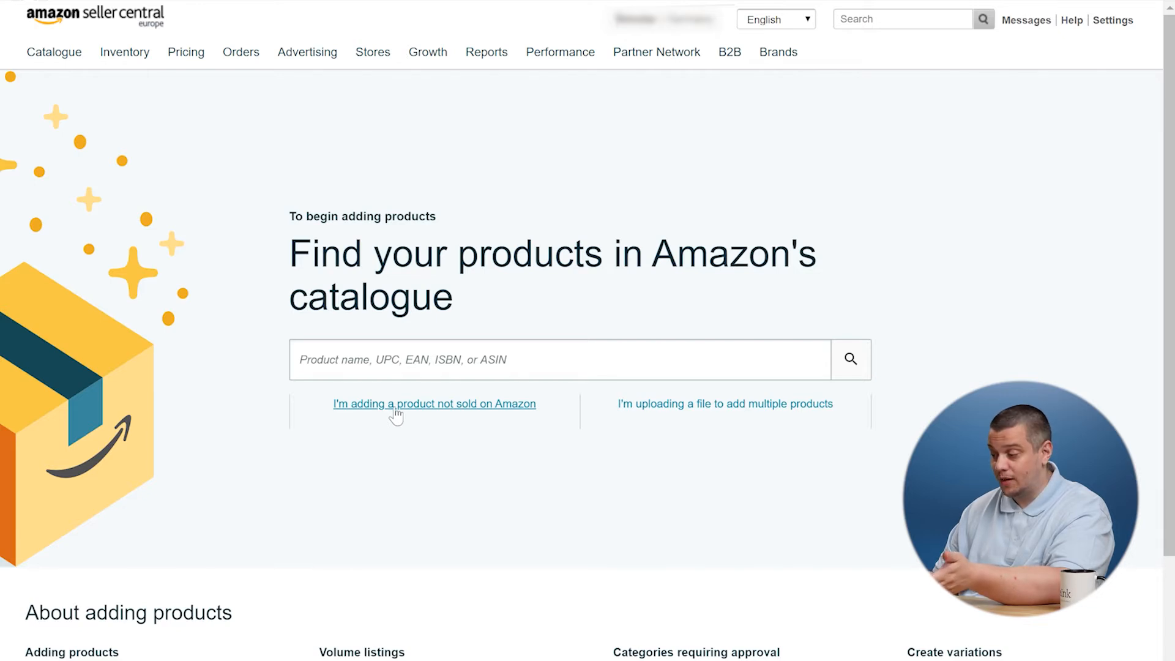
# - Start adding a product not sold on Amazon, search the product types for "faucet" and select FAUCET under Kitchen Sink Taps
pyautogui.click(443, 407)
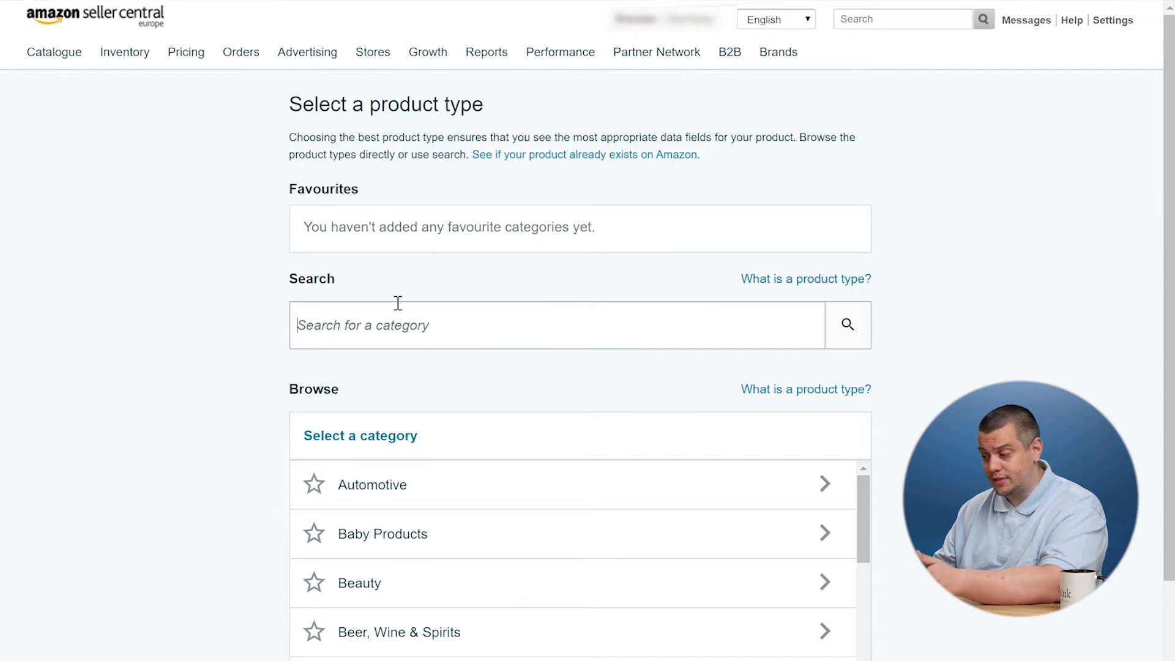
pyautogui.write('faucet')
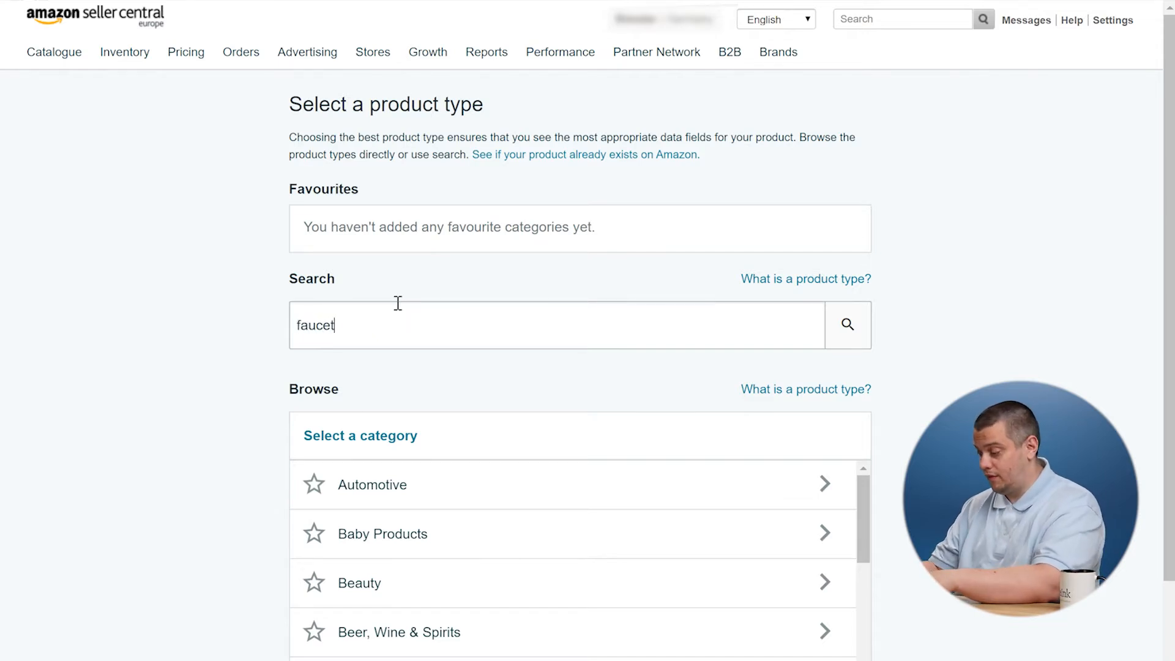
pyautogui.moveTo(867, 436)
pyautogui.mouseDown()
pyautogui.moveTo(869, 481)
pyautogui.moveTo(868, 452)
pyautogui.mouseUp()
pyautogui.moveTo(1164, 290); pyautogui.dragTo(1165, 385)
pyautogui.moveTo(865, 317); pyautogui.dragTo(873, 295)
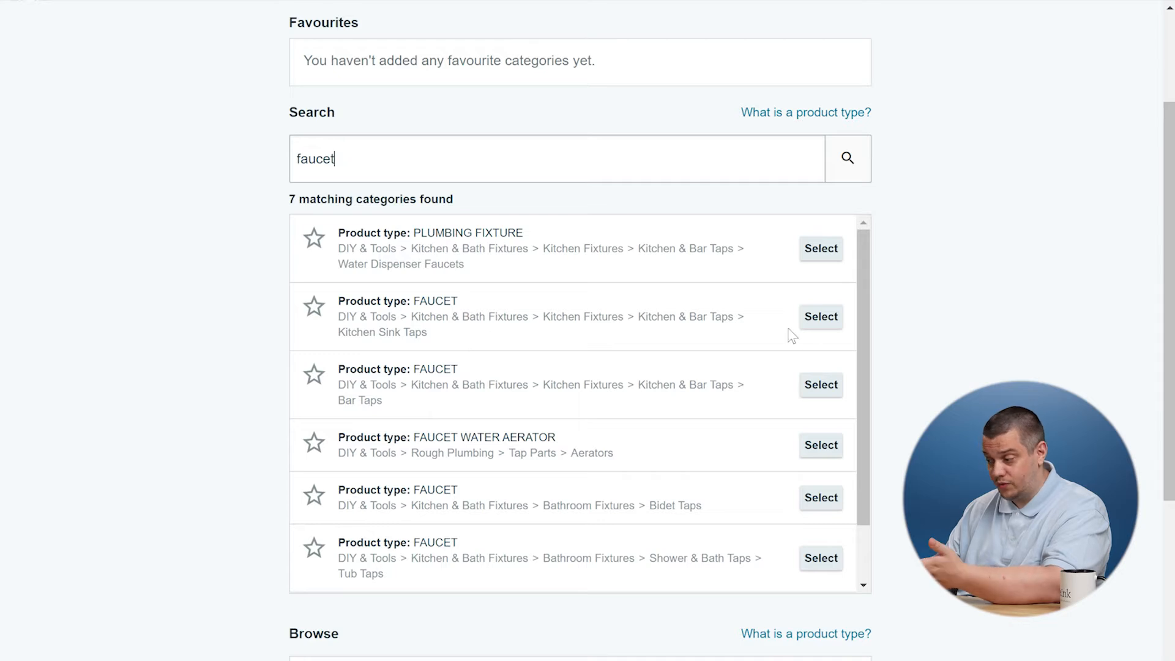
pyautogui.click(825, 327)
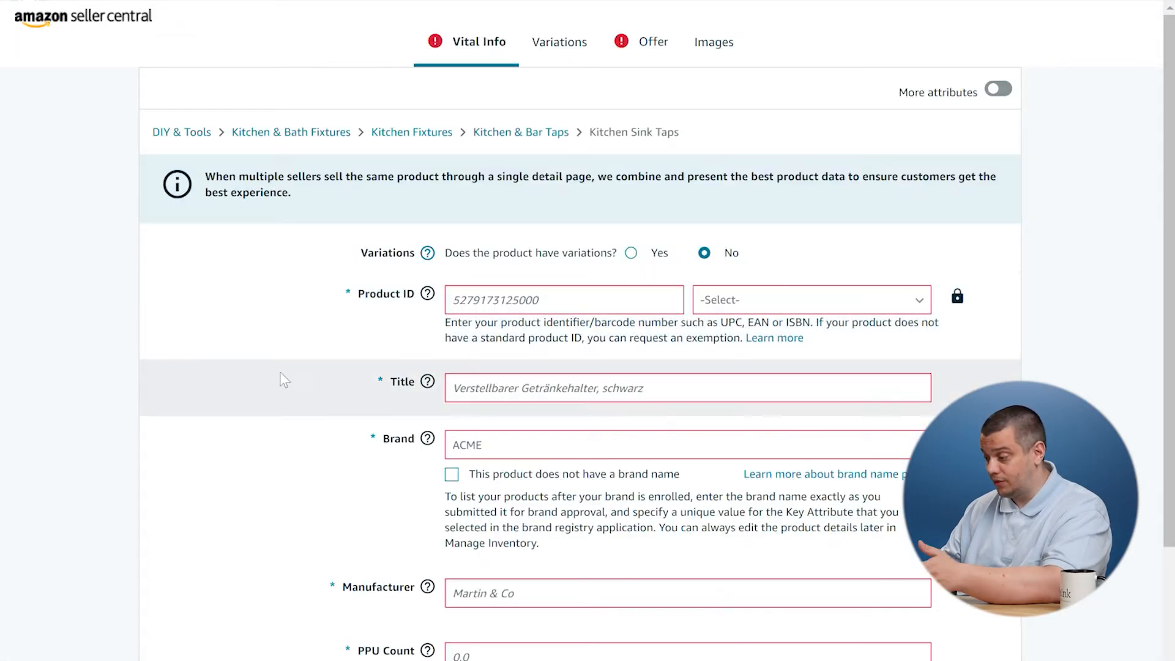
# - Examine the Offer section's required fields, return to Vital Info and read the help text for Product ID
pyautogui.click(653, 44)
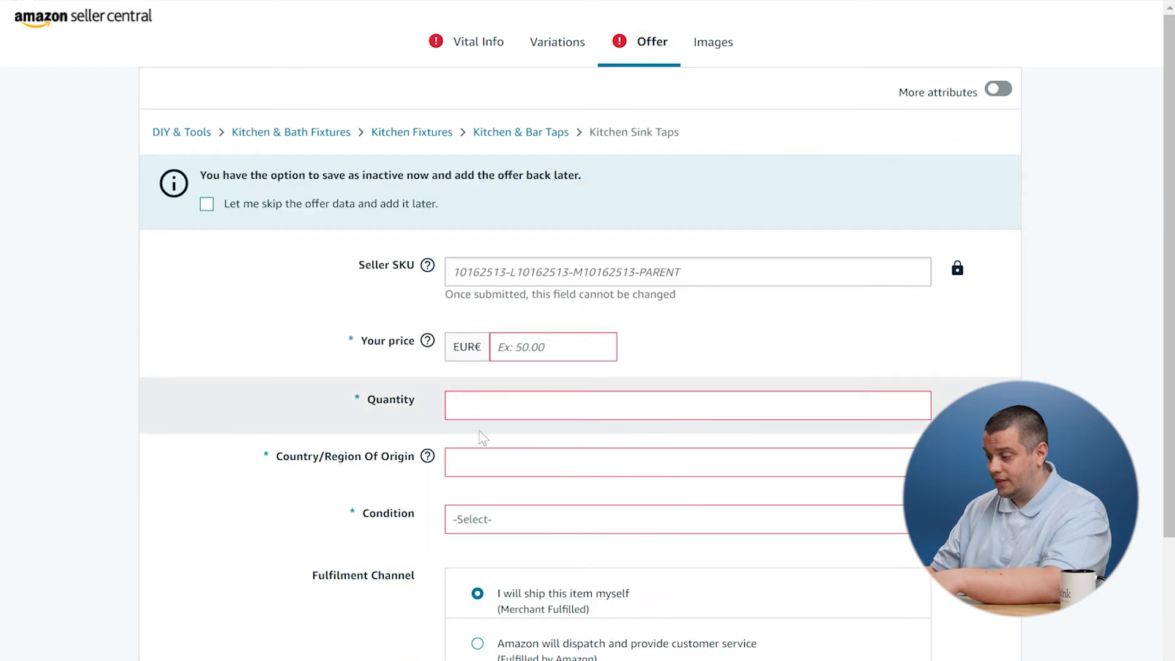
pyautogui.click(472, 45)
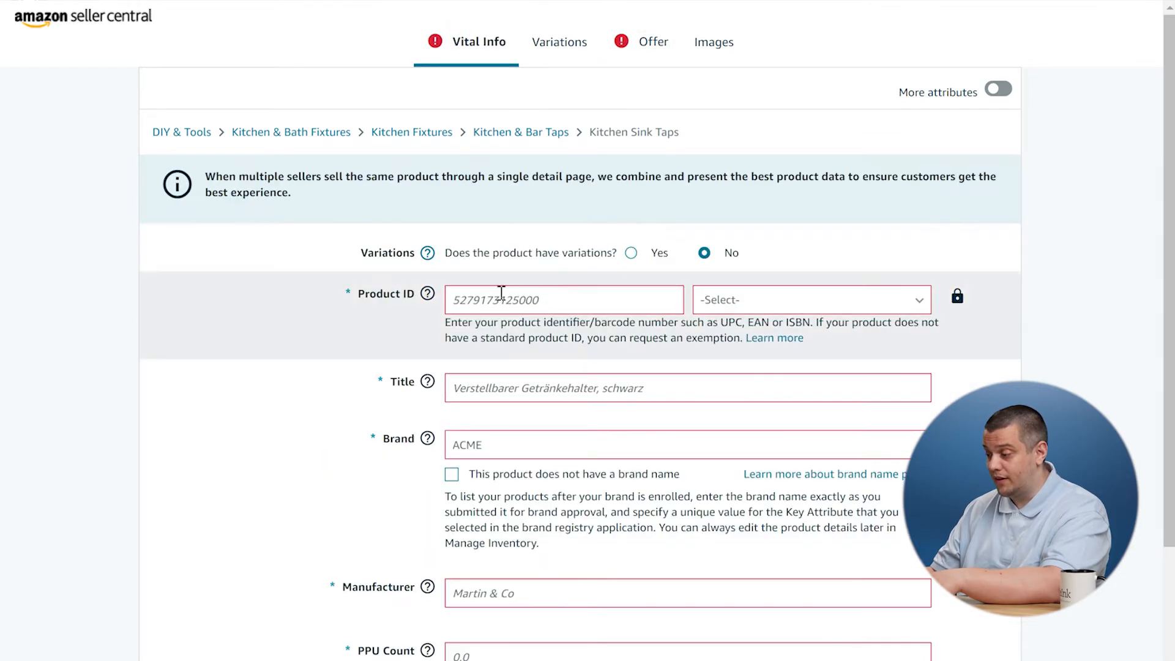
pyautogui.moveTo(427, 296)
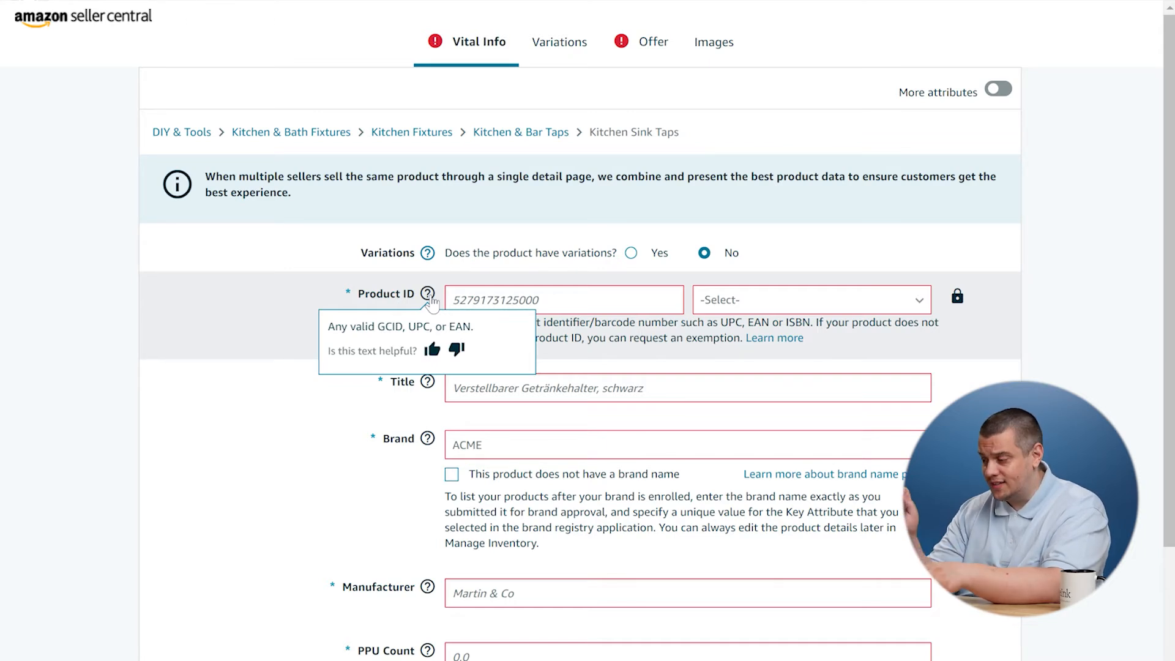
# - Replace the suggested brand in the Brand field with the seller's own brand name, leaving the Product ID blank
pyautogui.click(541, 449)
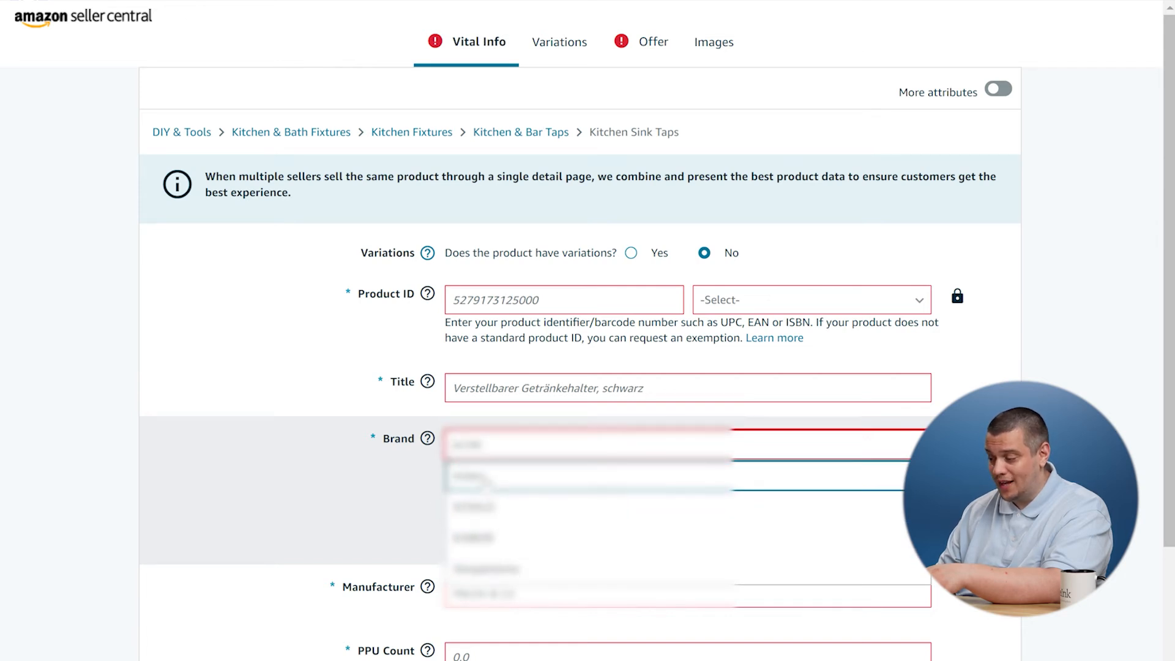
pyautogui.click(488, 479)
pyautogui.moveTo(503, 452); pyautogui.dragTo(432, 453)
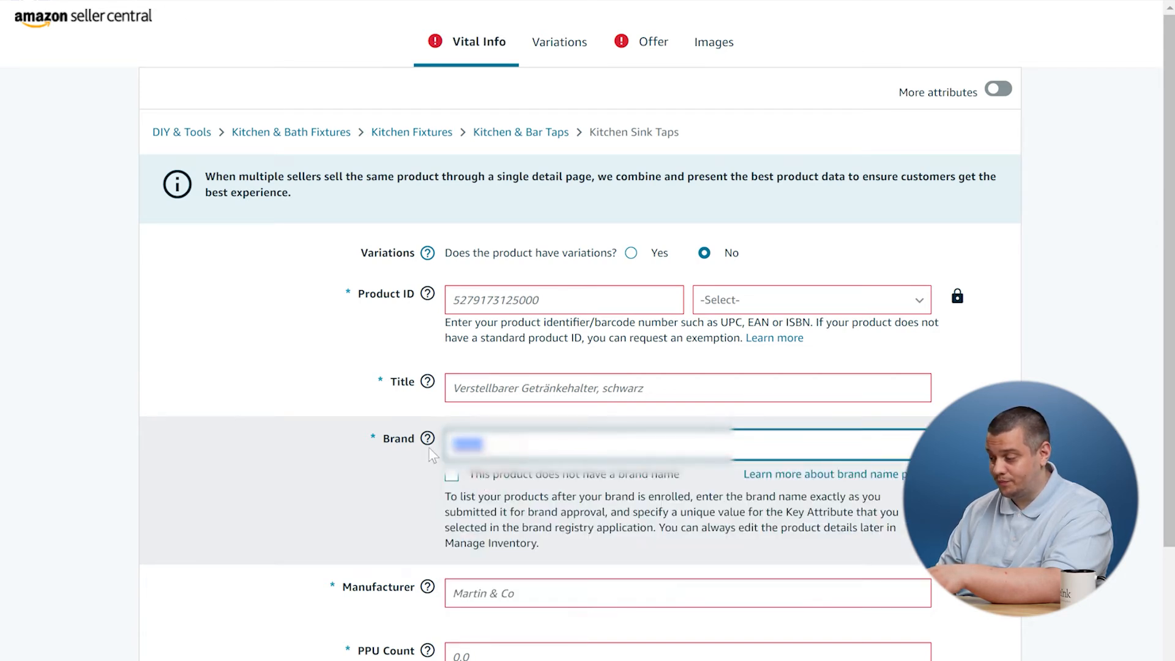
pyautogui.press('BackSpace')
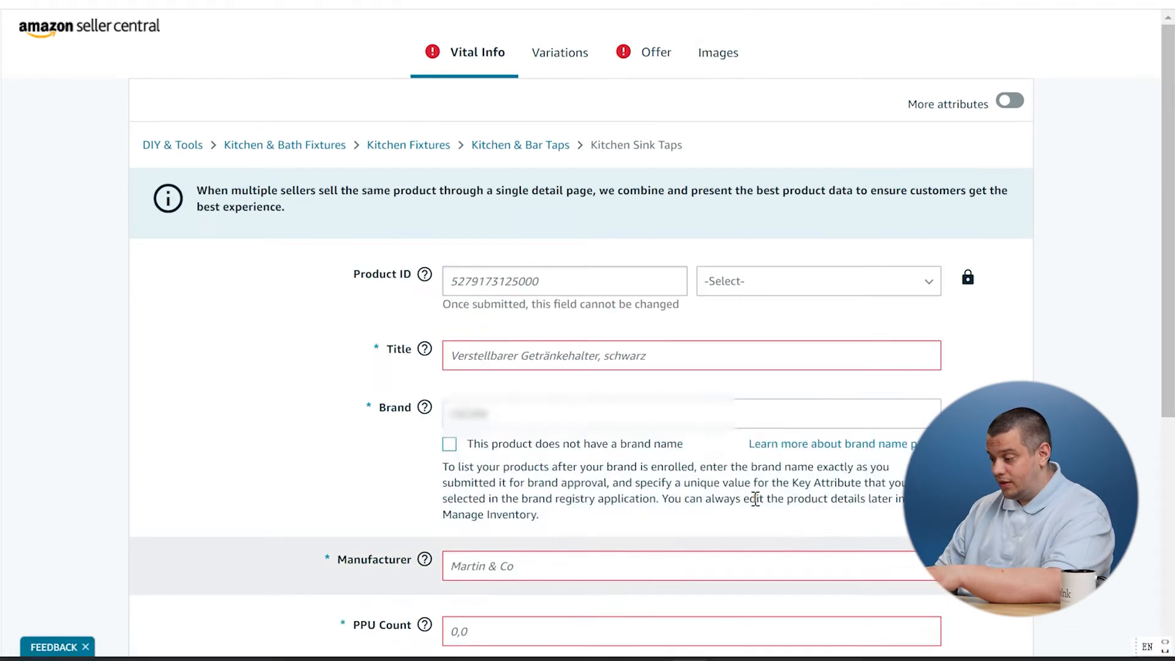
pyautogui.click(512, 420)
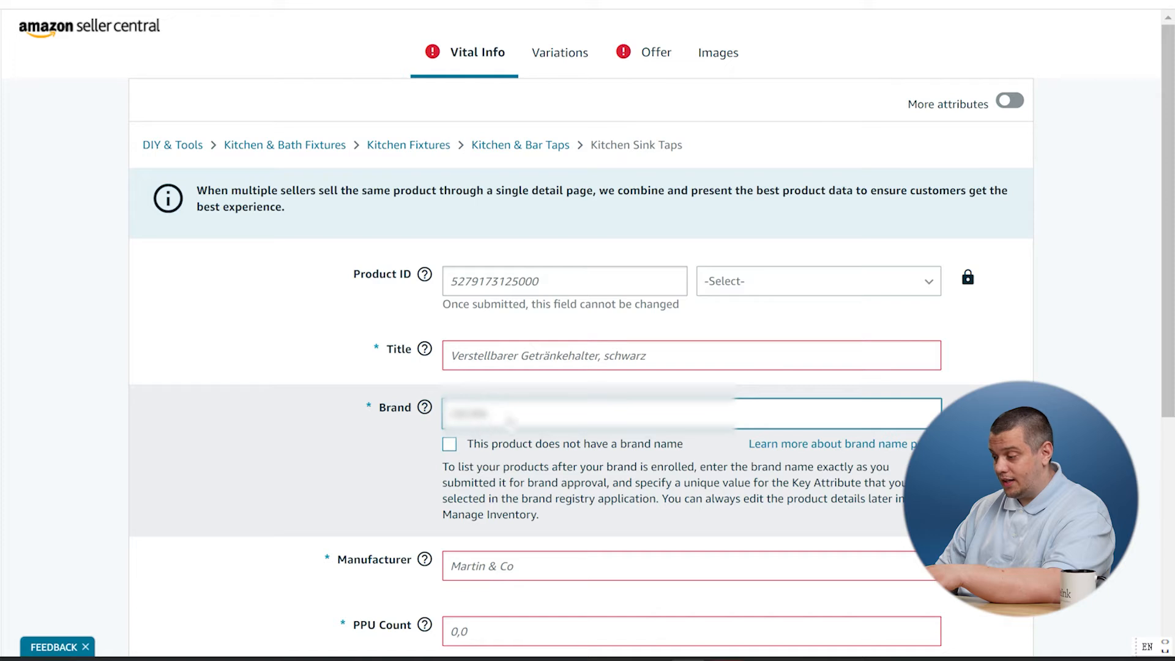
pyautogui.click(538, 283)
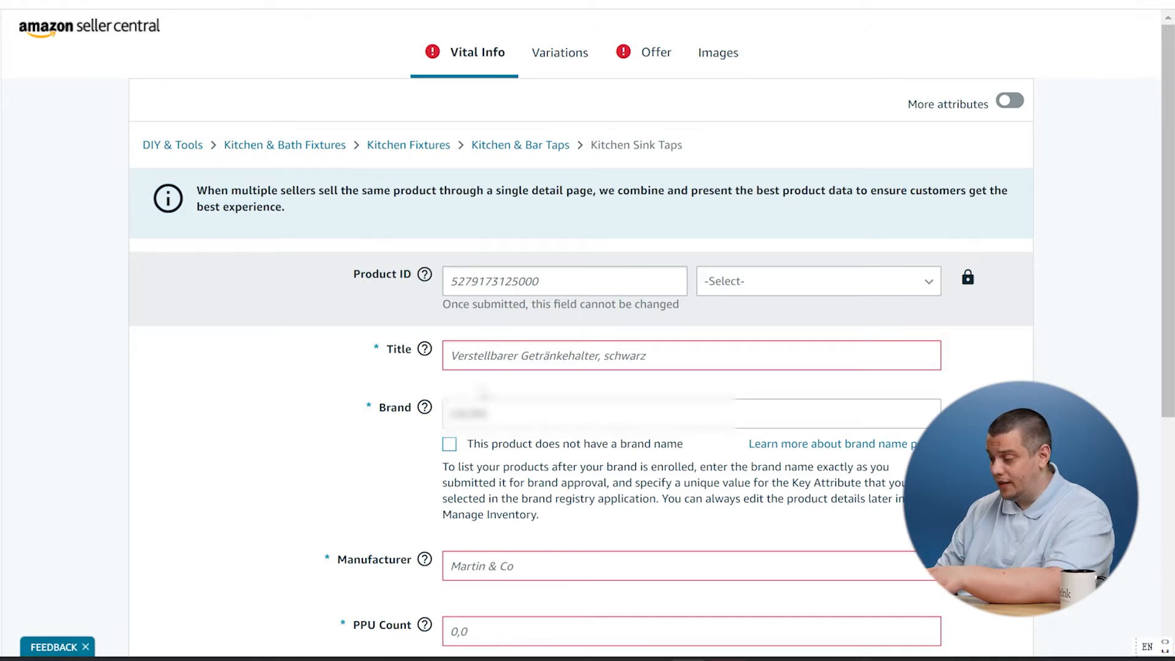
# - Enter the listing title "Brand Name Produke feature color material size usergroup and location"
pyautogui.click(490, 355)
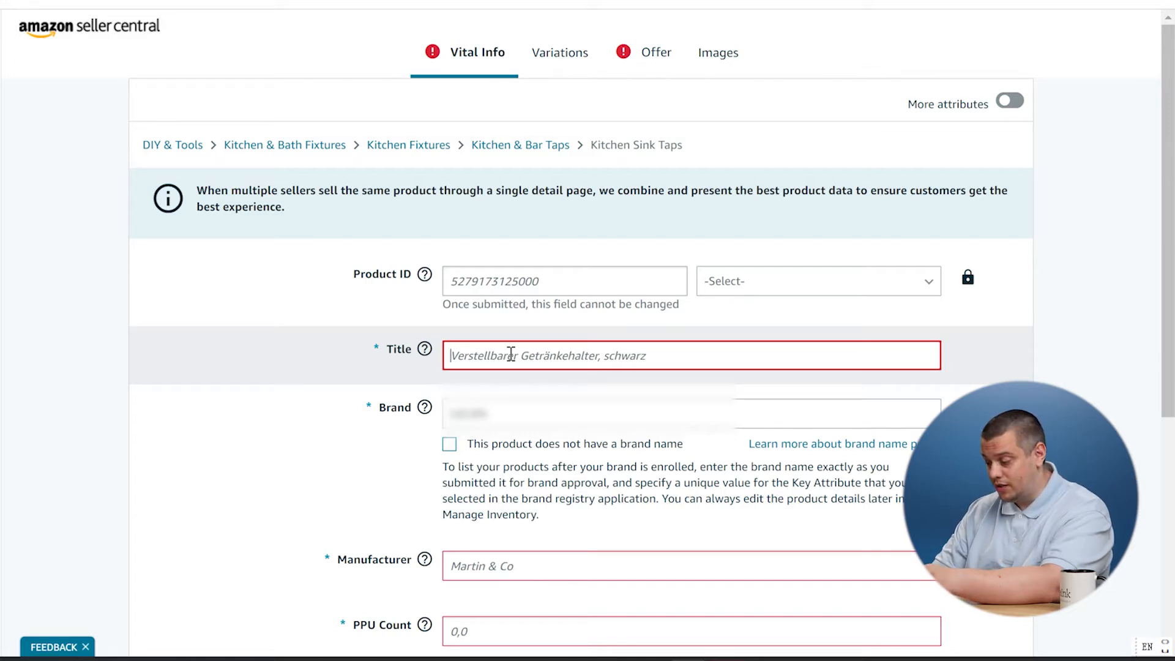
pyautogui.write('Brand ')
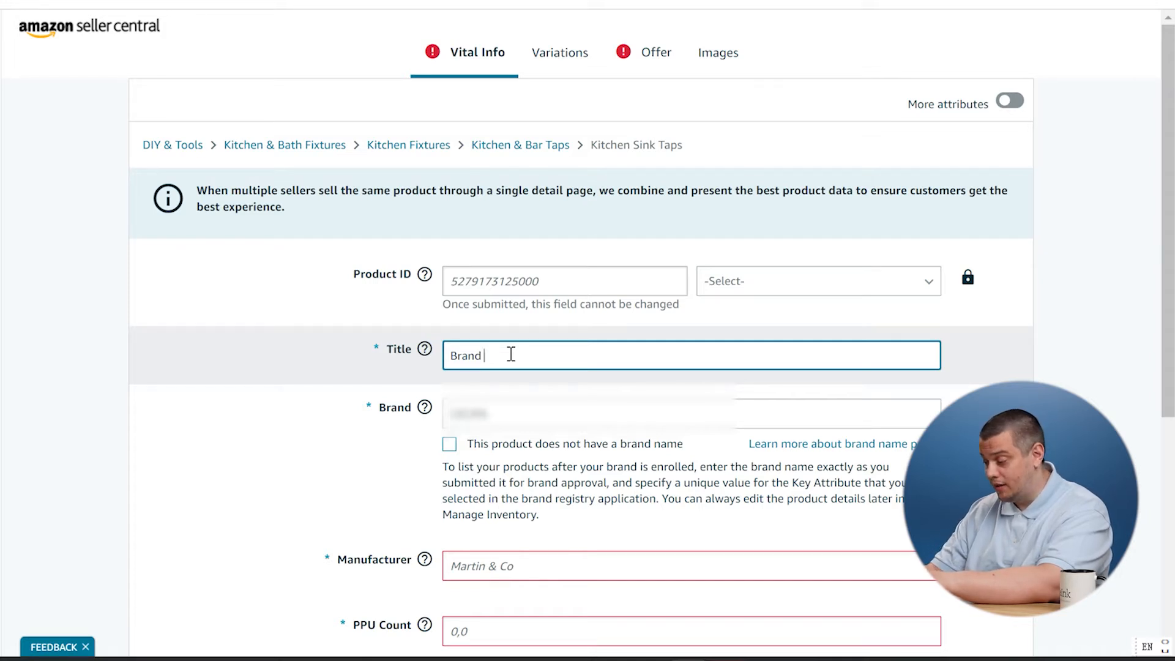
pyautogui.write('Name')
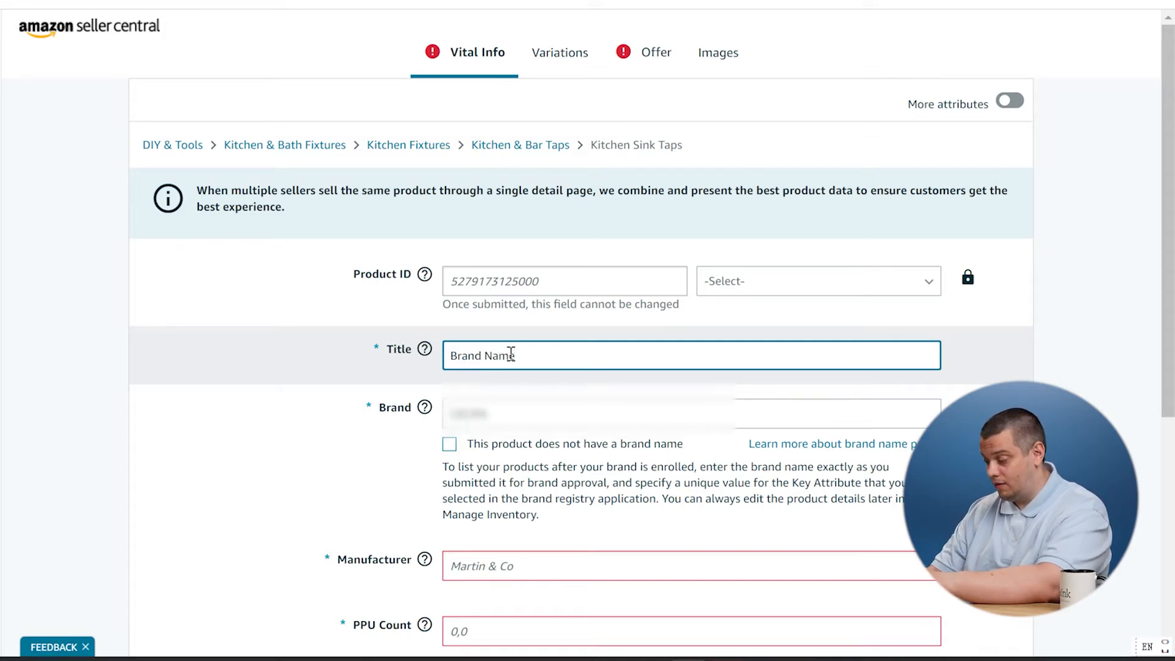
pyautogui.write(' Produ')
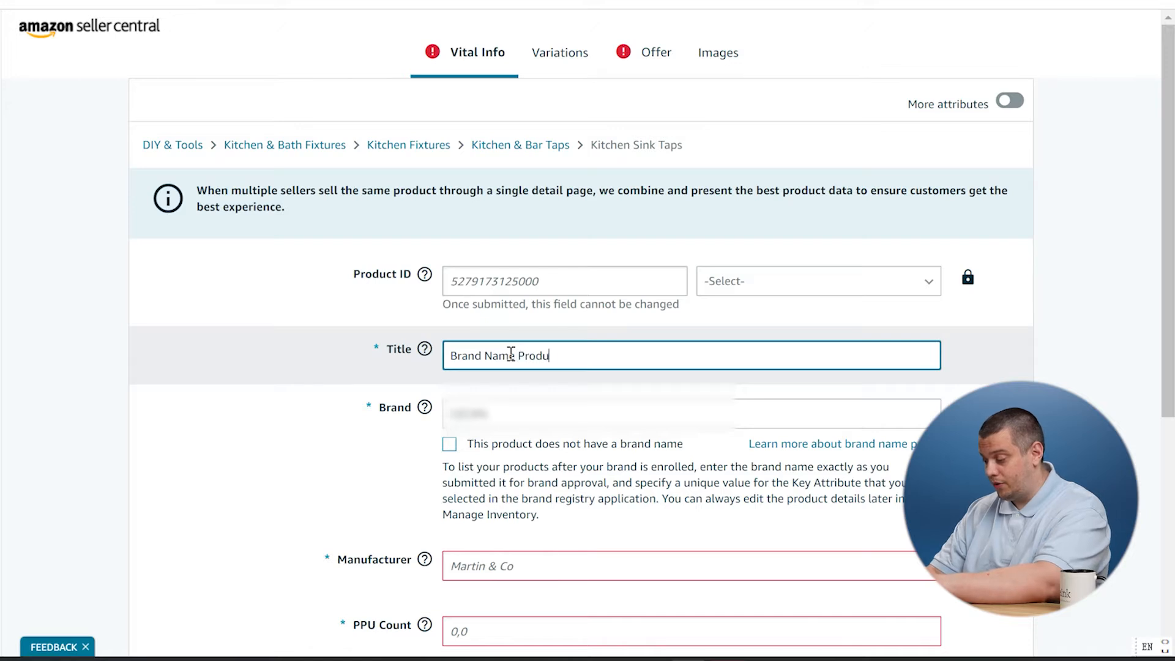
pyautogui.write('ke feature')
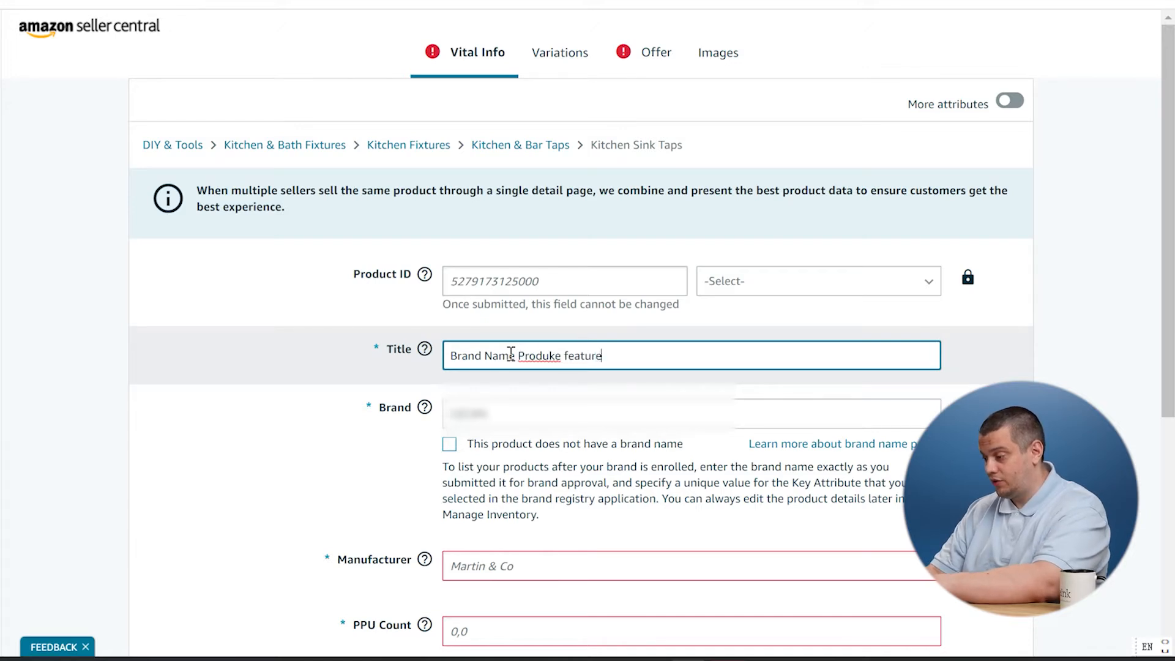
pyautogui.write(' color ma')
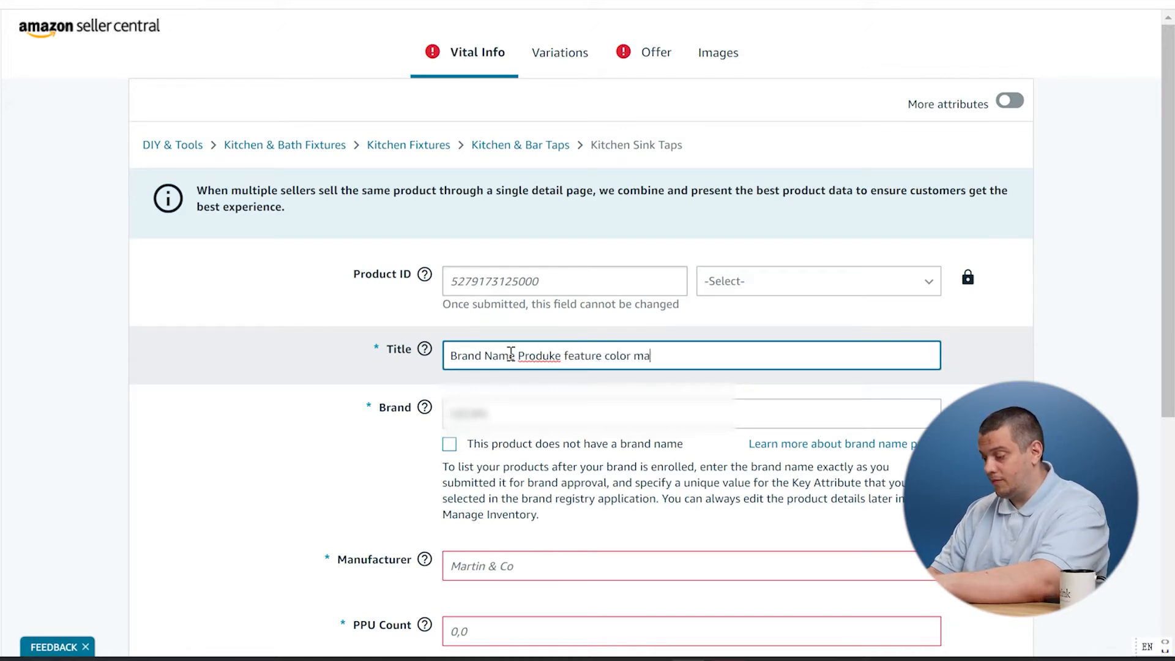
pyautogui.write('terial ')
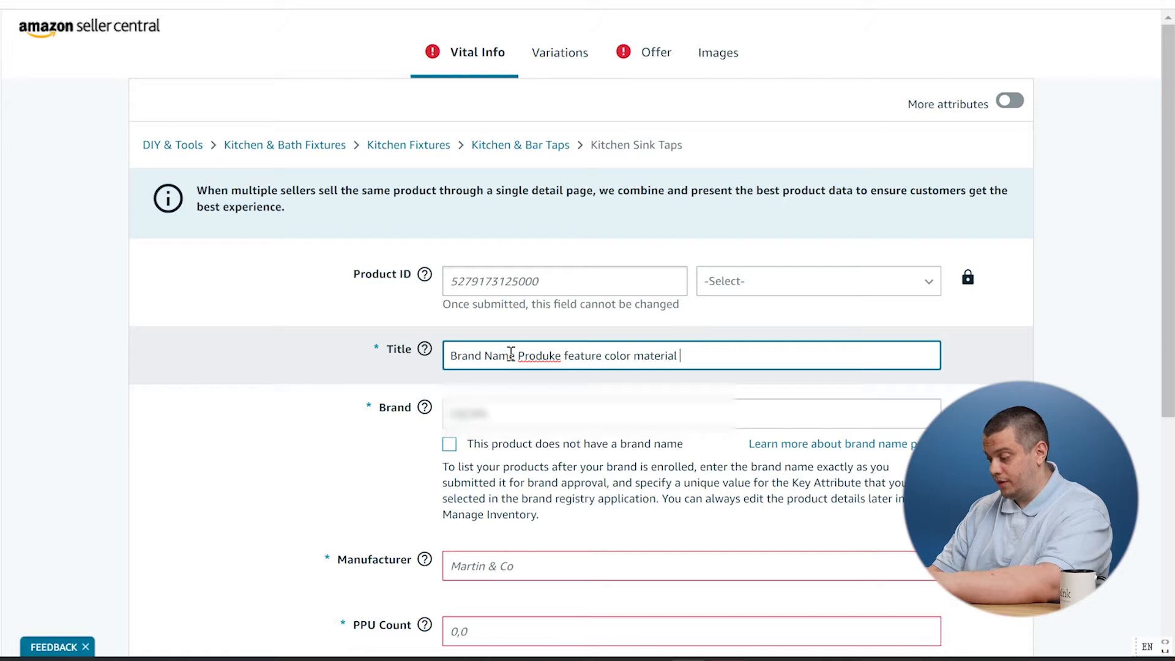
pyautogui.write('siyd')
pyautogui.press('BackSpace')
pyautogui.press('BackSpace')
pyautogui.write('ze ')
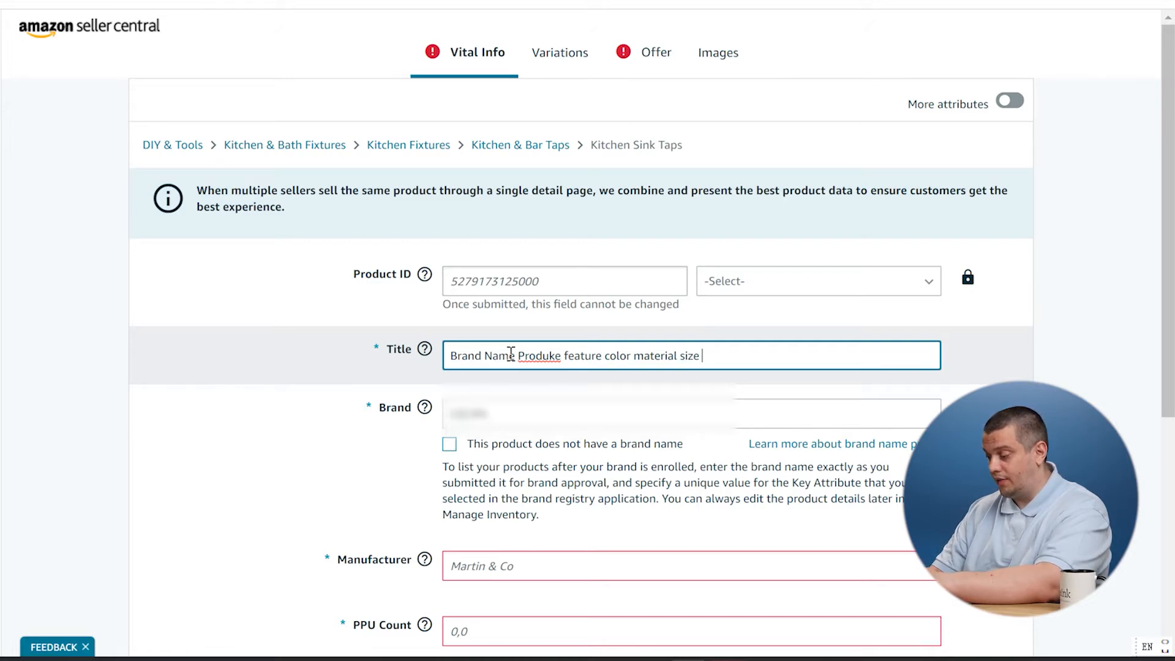
pyautogui.write('usergr')
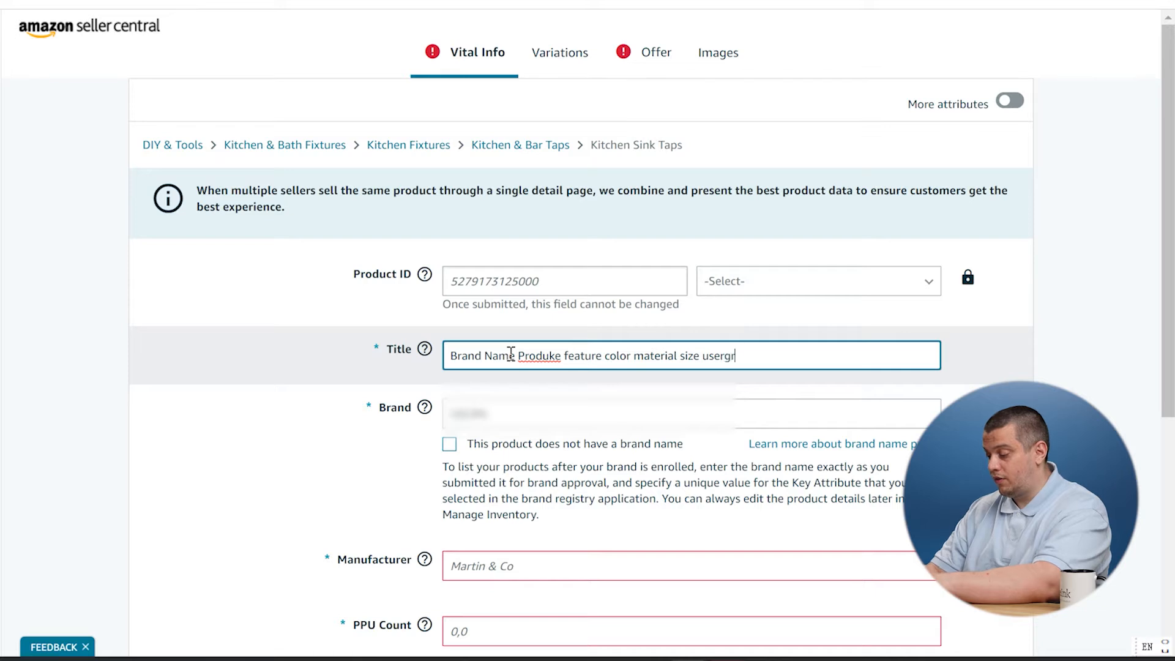
pyautogui.write('oup and loc')
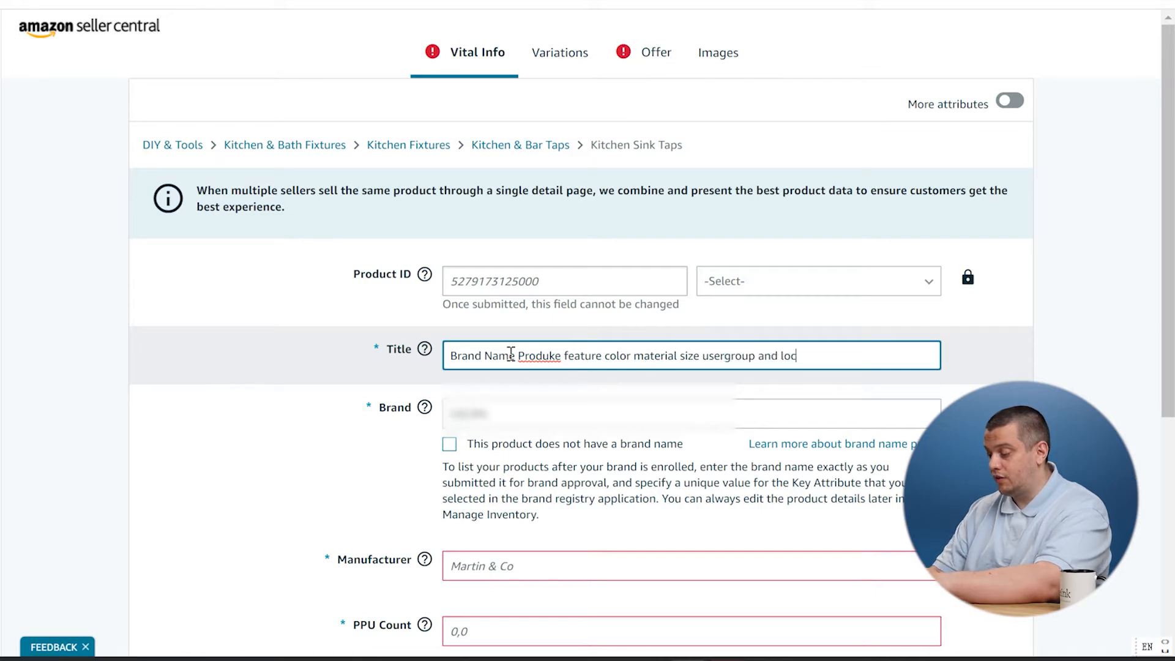
pyautogui.write('ation')
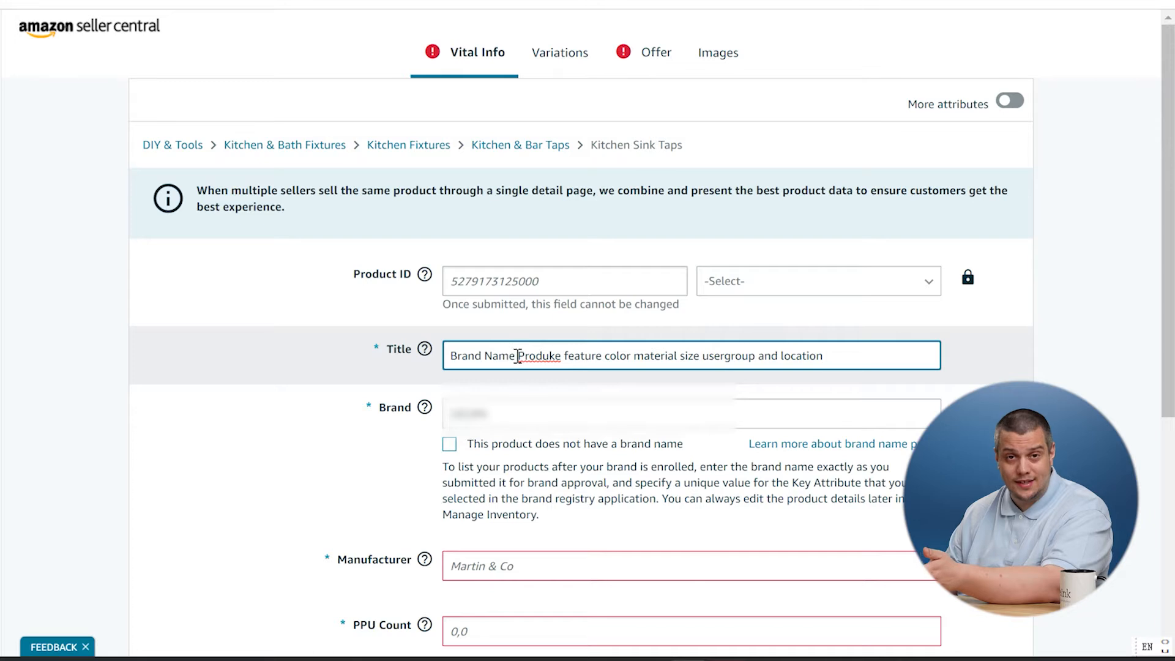
# - Fill in "Brand" as the manufacturer and set the PPU Count to 1
pyautogui.scroll(-2, 480, 452)
pyautogui.click(480, 451)
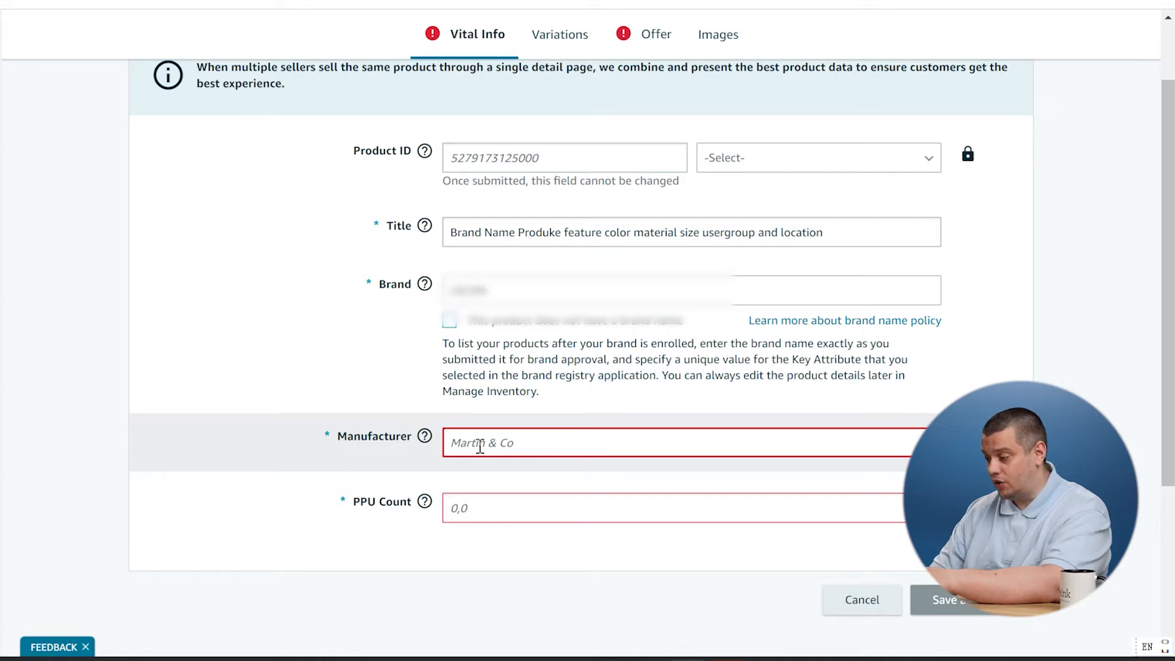
pyautogui.click(480, 447)
pyautogui.write('Brand')
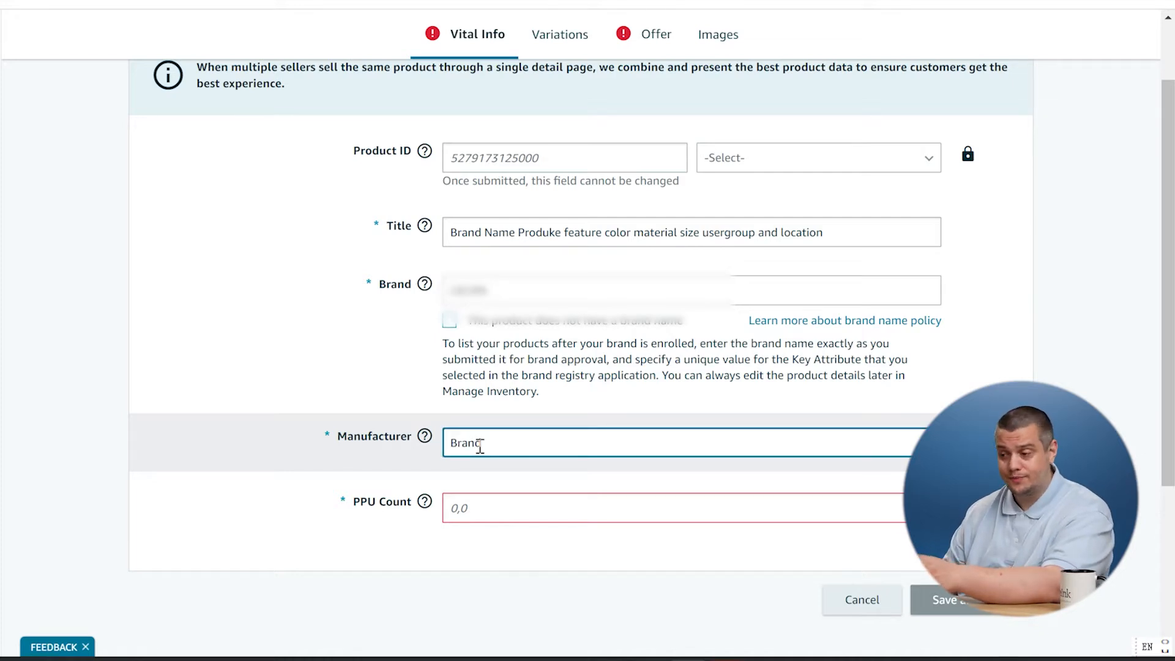
pyautogui.click(499, 509)
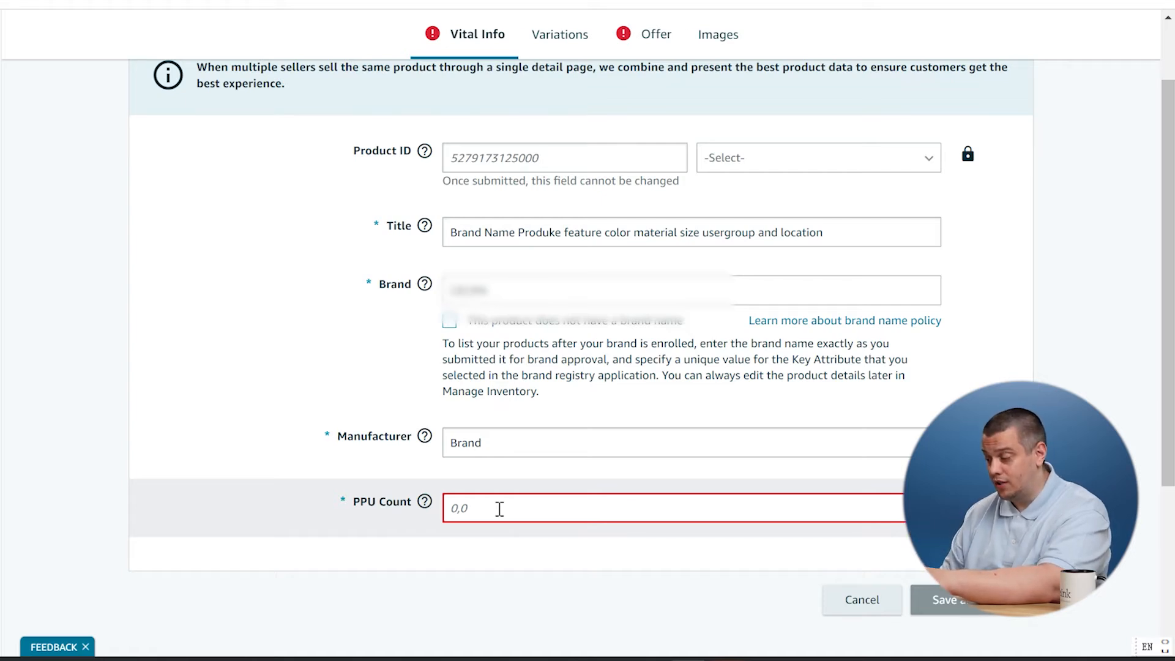
pyautogui.write('1')
# - Set the product's price to 79,99 EUR in the offer details
pyautogui.scroll(2, 636, 184)
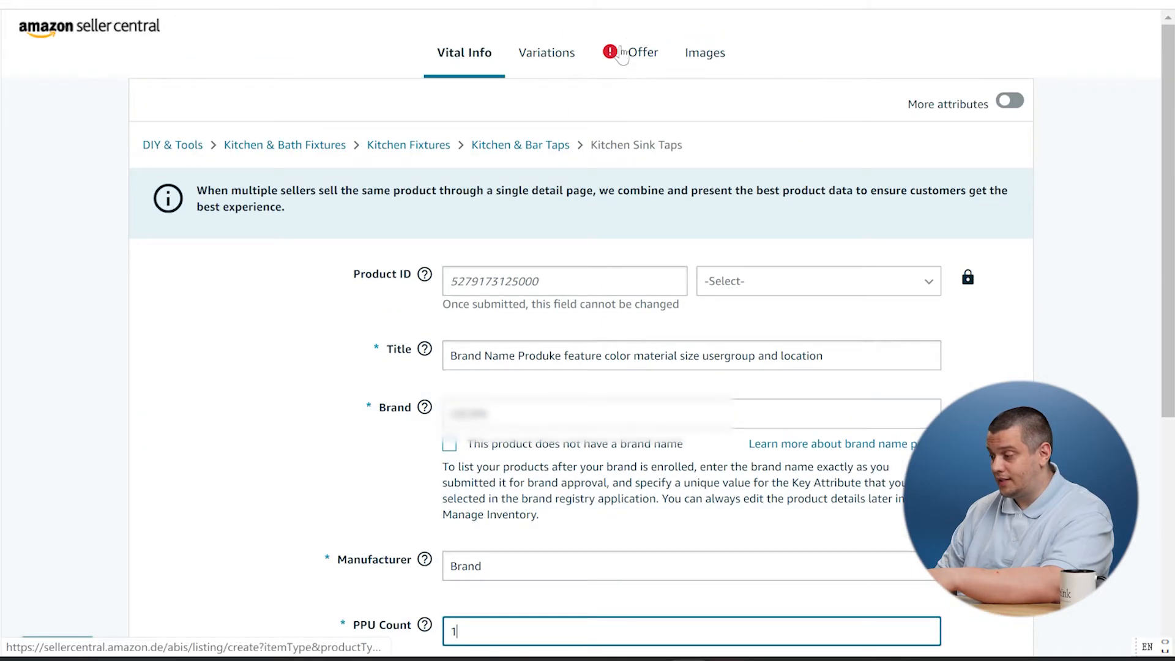
pyautogui.click(635, 55)
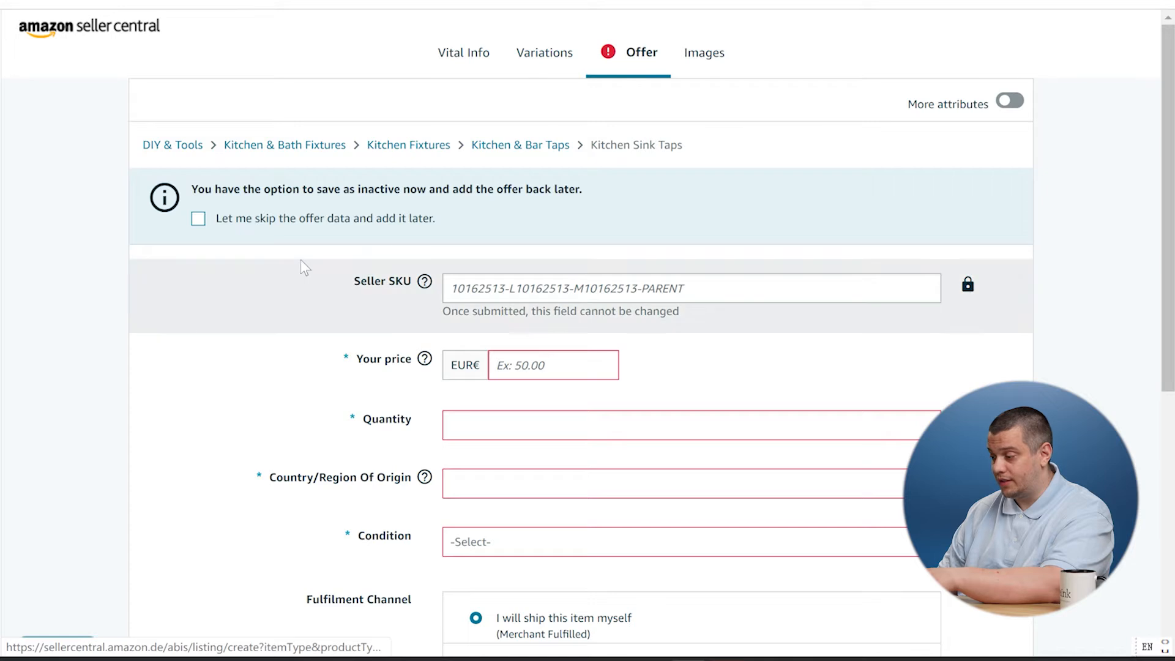
pyautogui.scroll(-2, 309, 261)
pyautogui.click(566, 240)
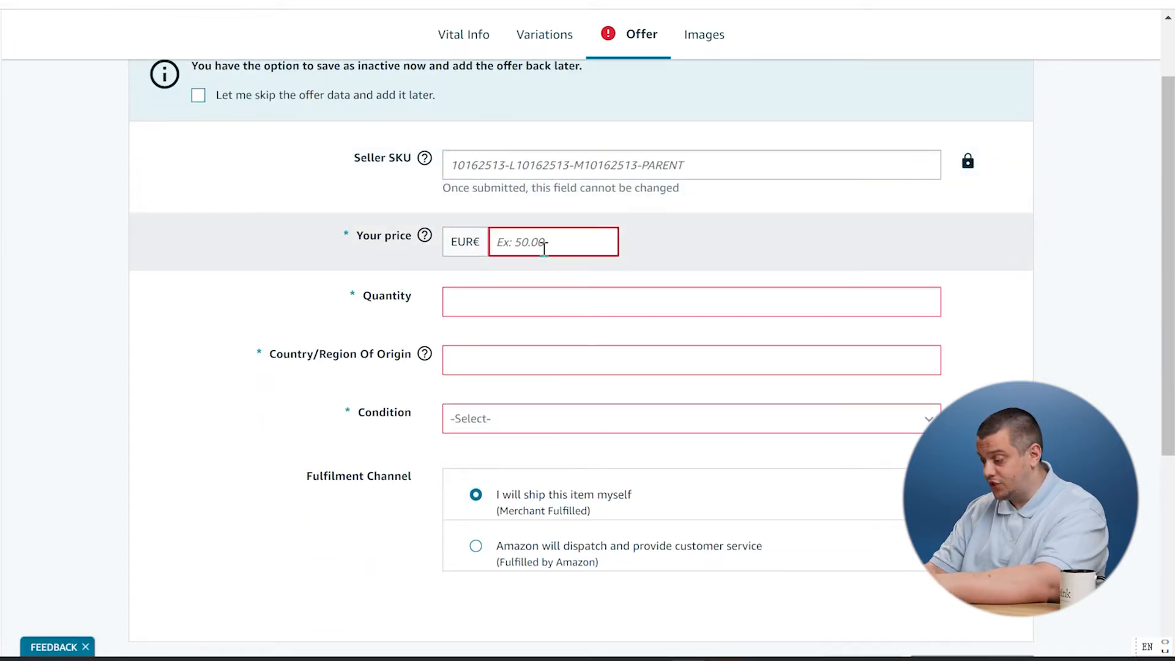
pyautogui.write('79,99')
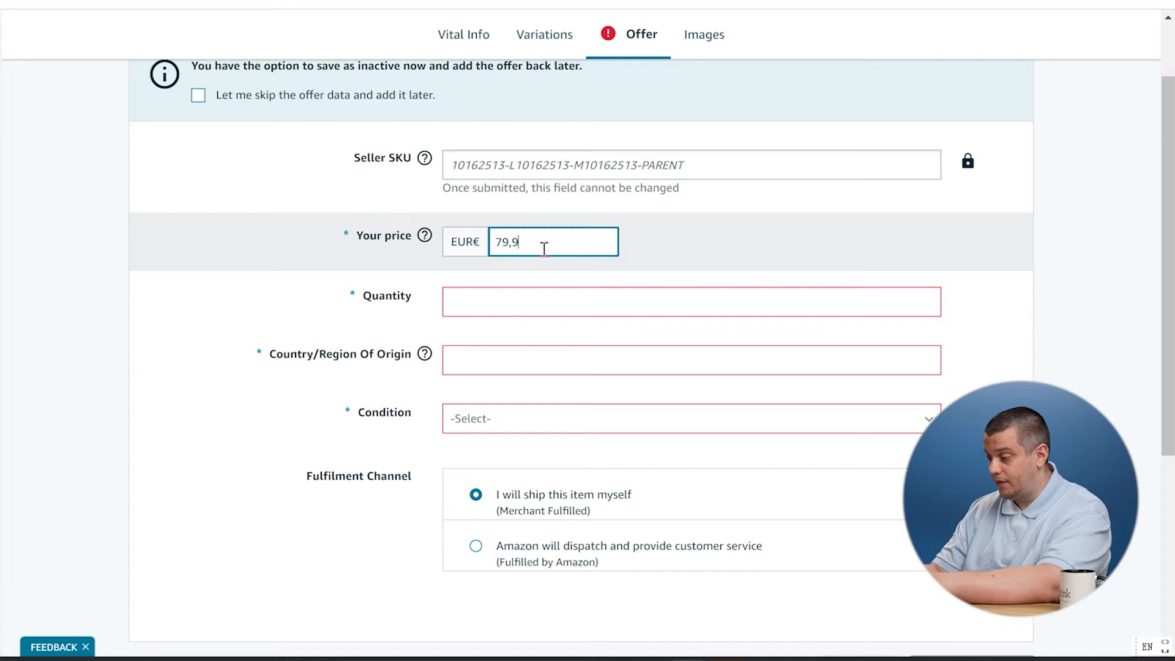
# - Enter FBA#BB1234 as the Seller SKU for the offer
pyautogui.click(456, 166)
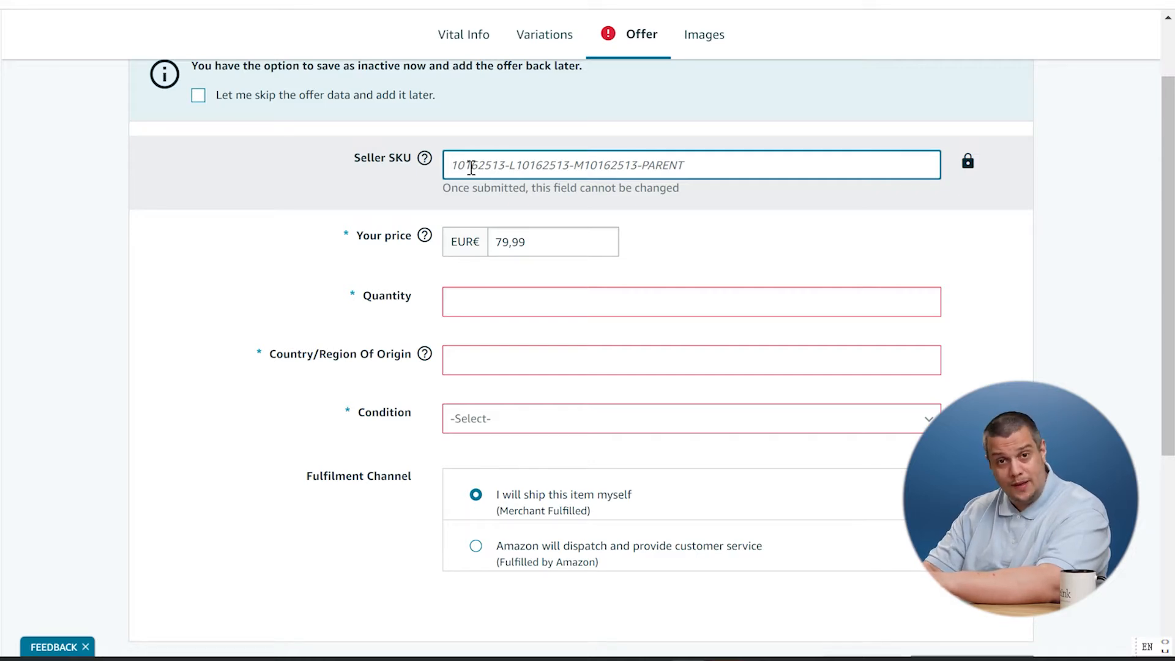
pyautogui.write('FBA#')
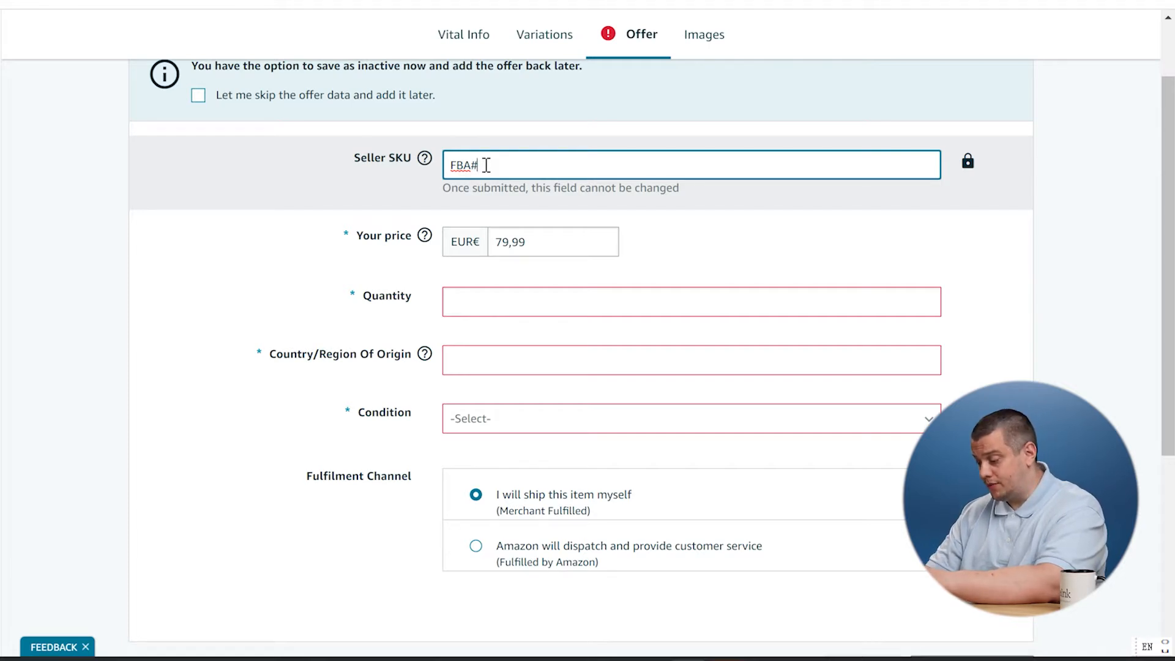
pyautogui.write('B31234')
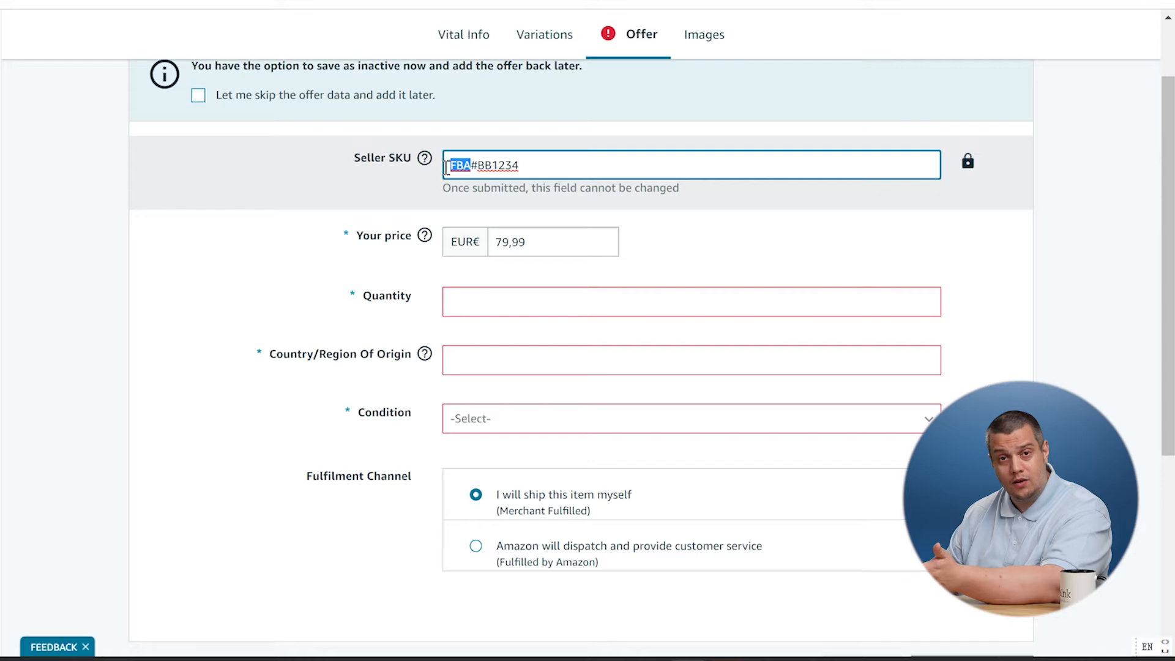
# - Set the offer's country/region of origin to China
pyautogui.click(478, 302)
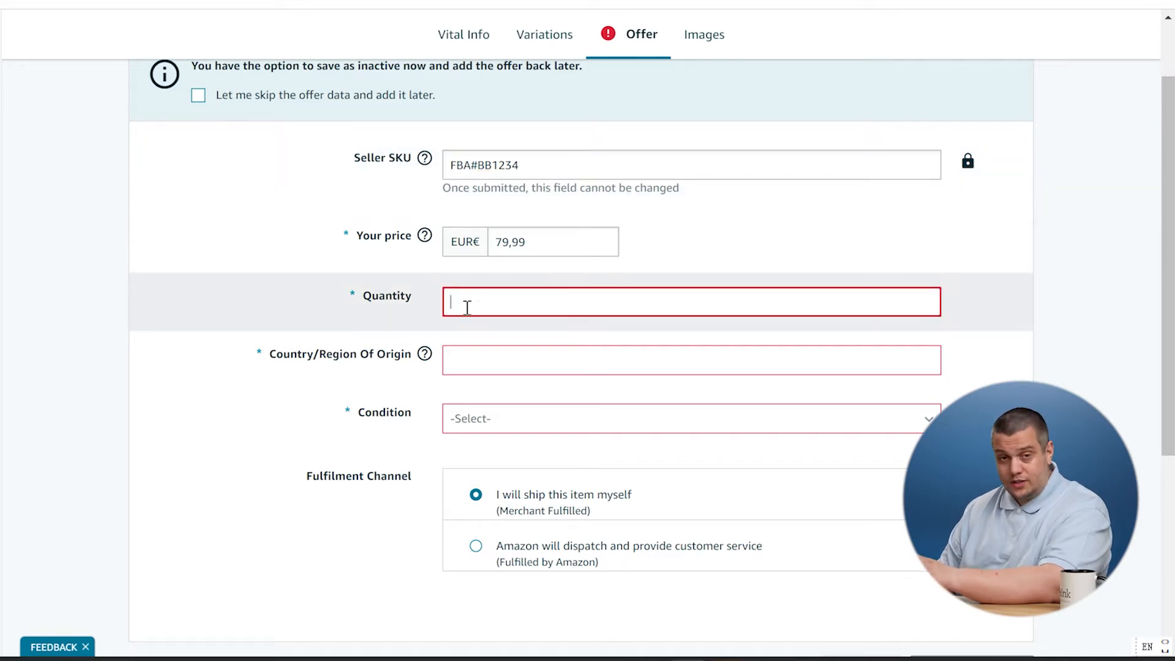
pyautogui.click(474, 360)
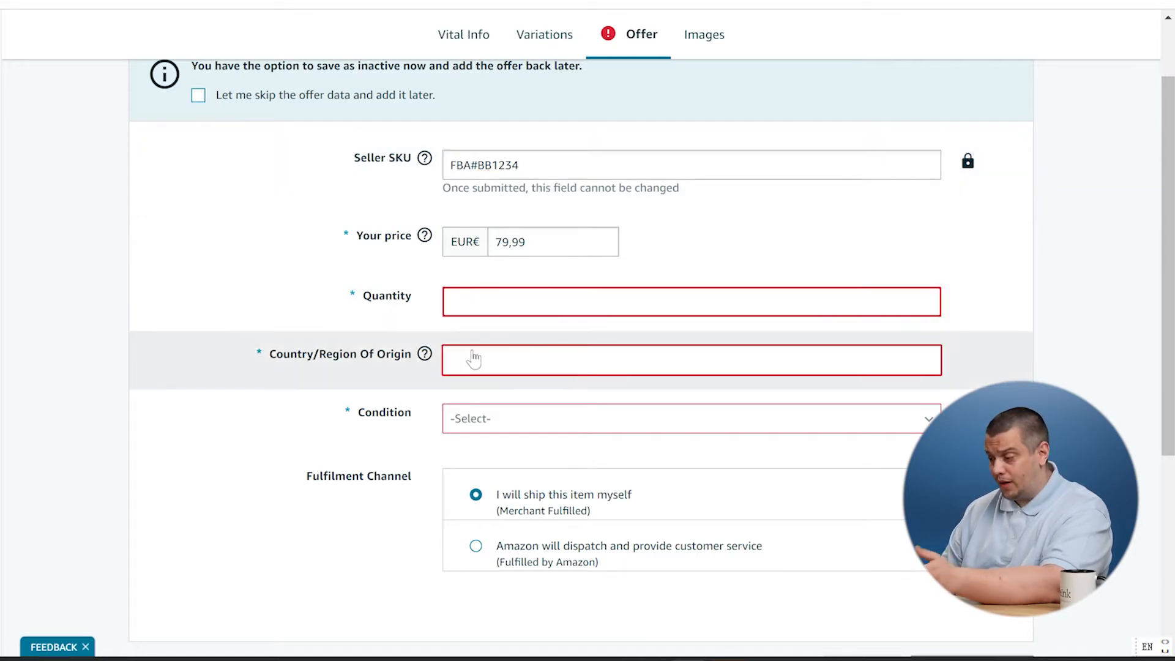
pyautogui.write('China')
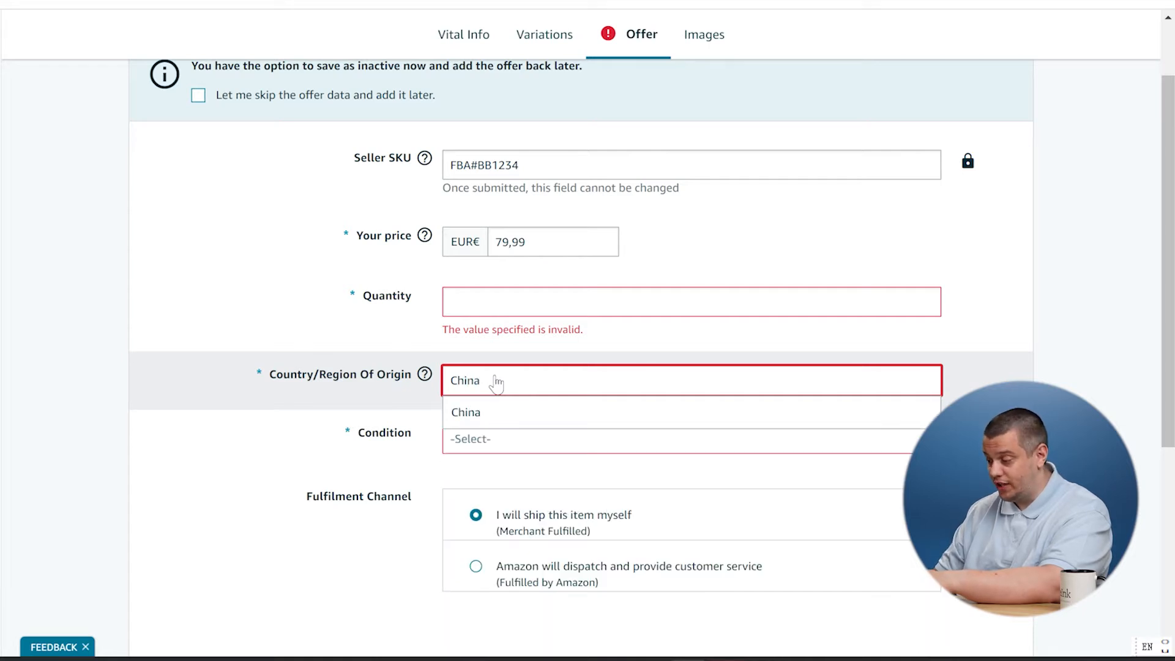
pyautogui.click(491, 412)
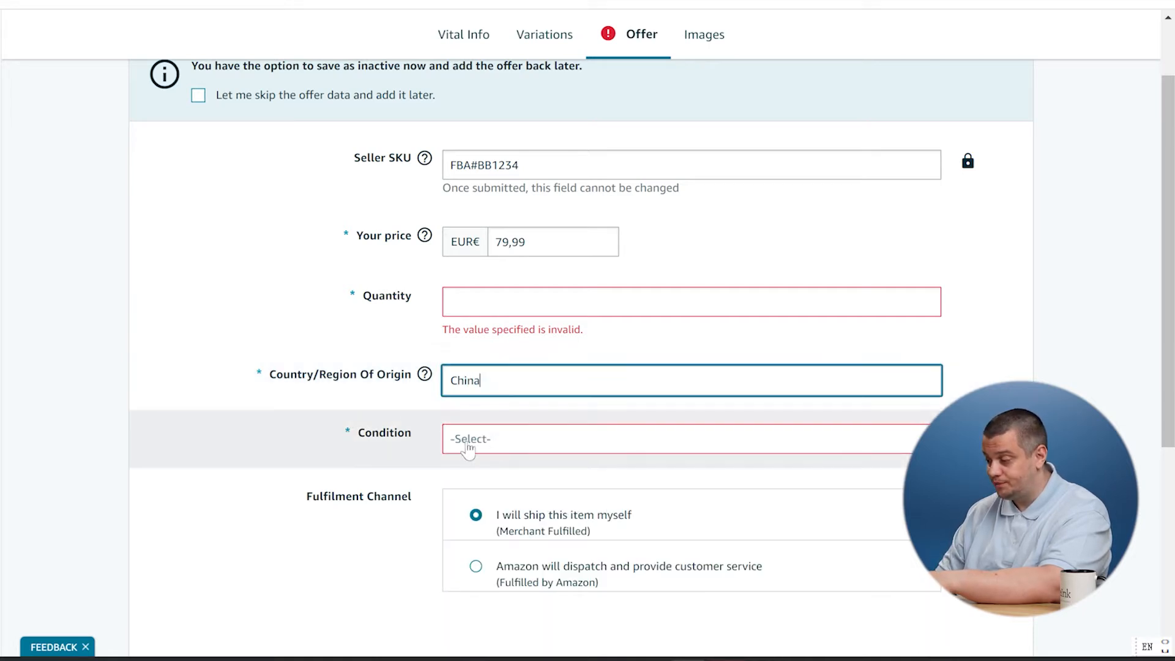
# - Set the item's condition to New and choose fulfilment by Amazon for the offer
pyautogui.click(489, 454)
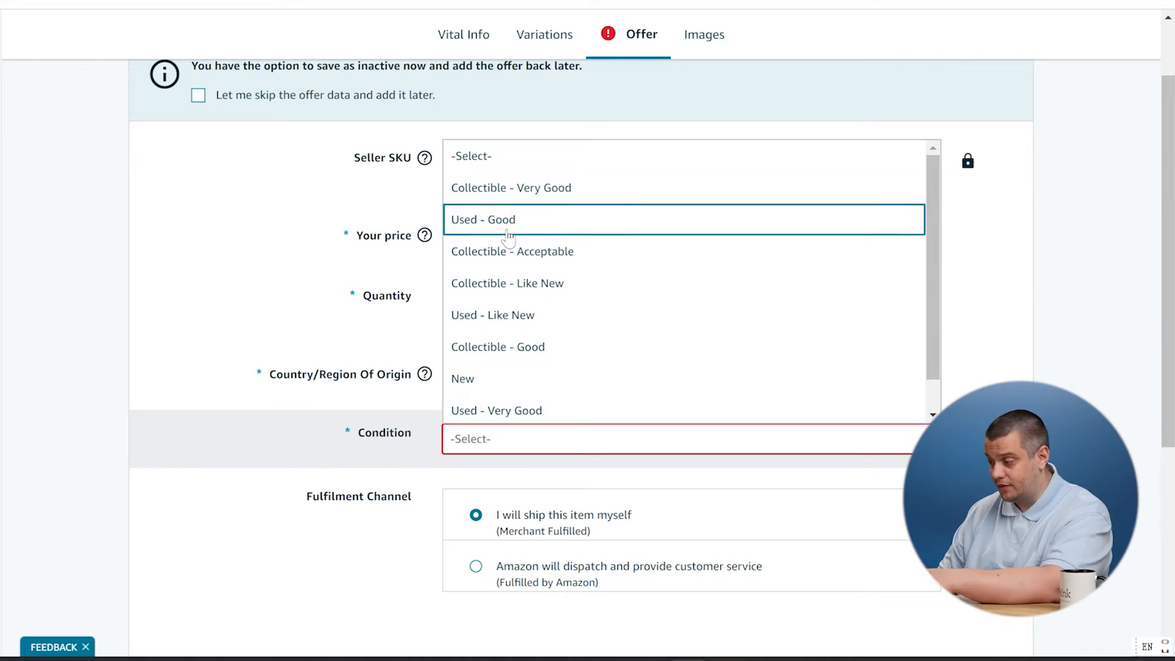
pyautogui.click(500, 386)
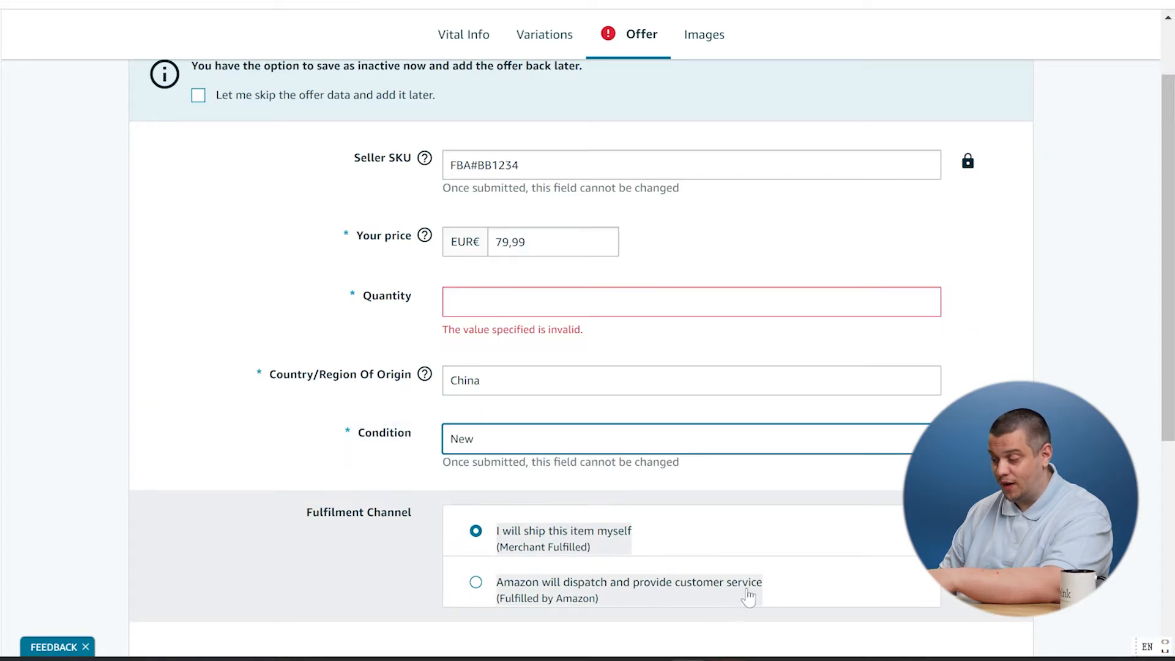
pyautogui.click(474, 583)
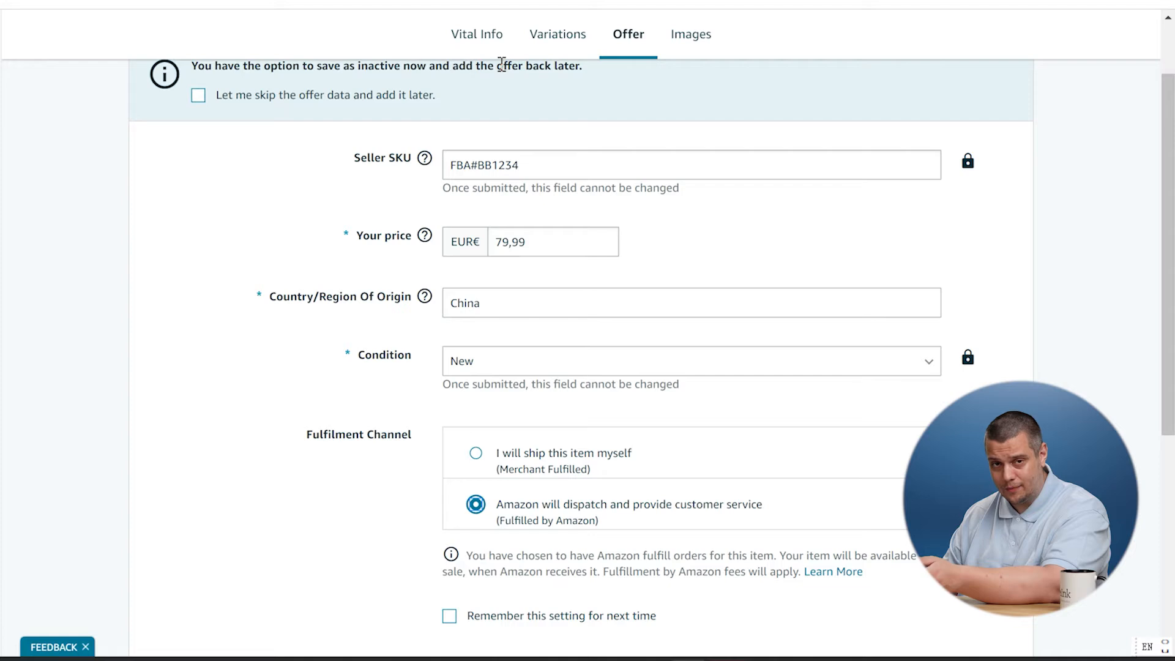
# - Set the listing's variation theme to SizeName
pyautogui.click(691, 35)
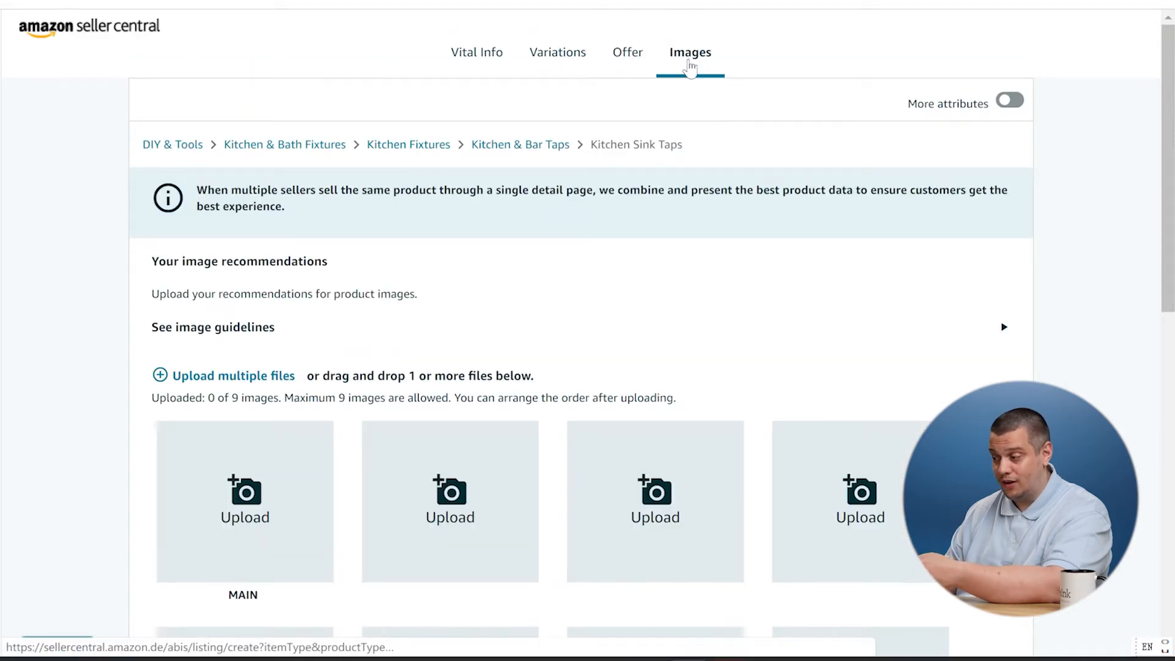
pyautogui.click(567, 60)
pyautogui.click(407, 298)
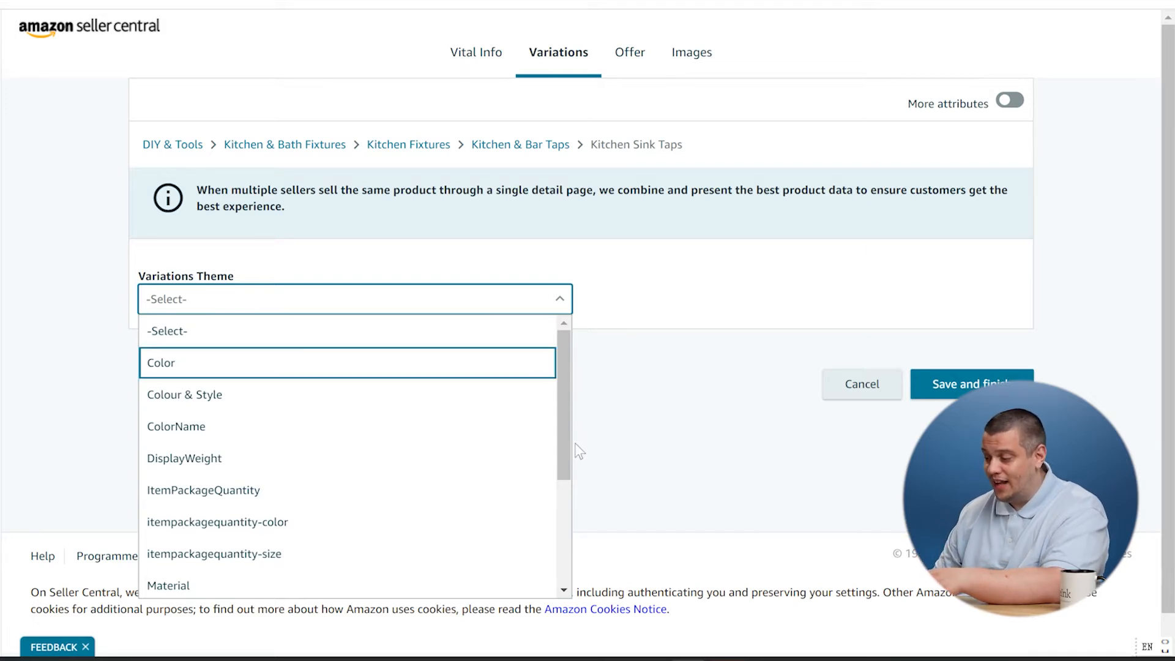
pyautogui.moveTo(559, 387); pyautogui.dragTo(559, 510)
pyautogui.click(177, 487)
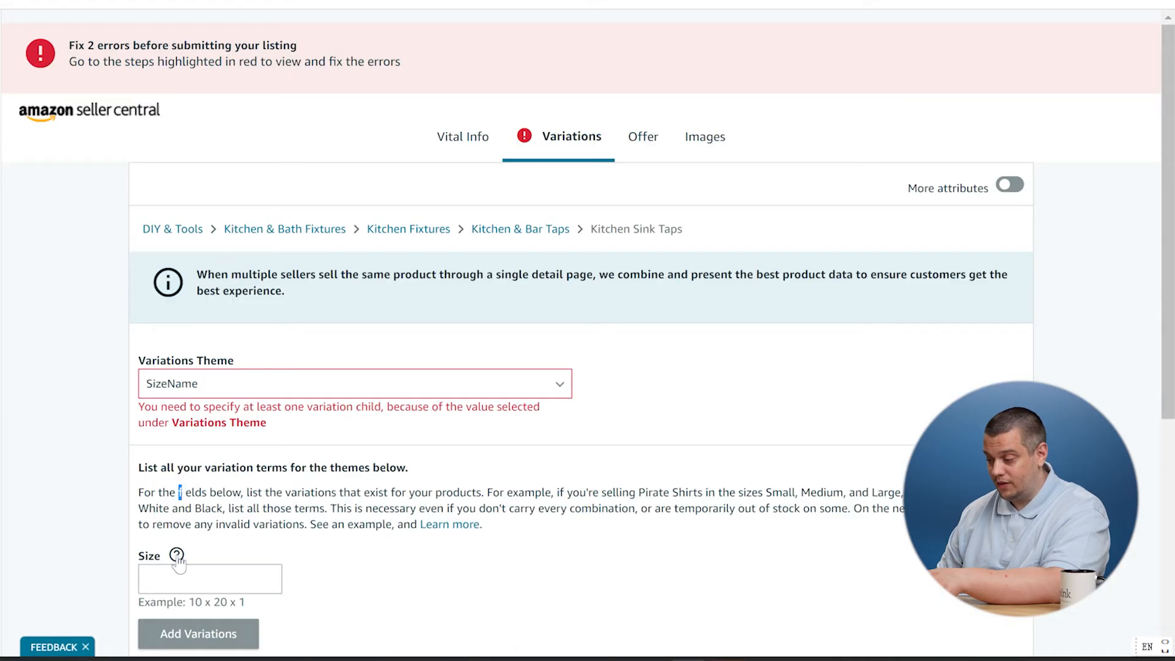
# - Enter 1, 2, 3 and 4 as the size terms for the listing's variations
pyautogui.moveTo(176, 555)
pyautogui.scroll(-5, 281, 433)
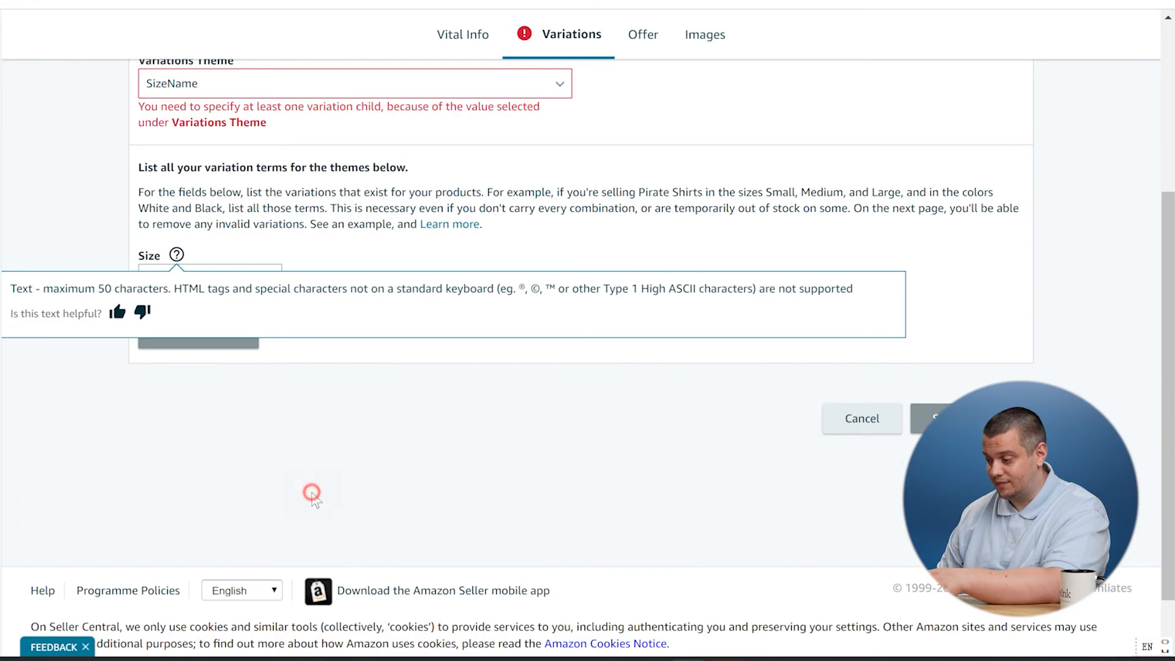
pyautogui.click(193, 286)
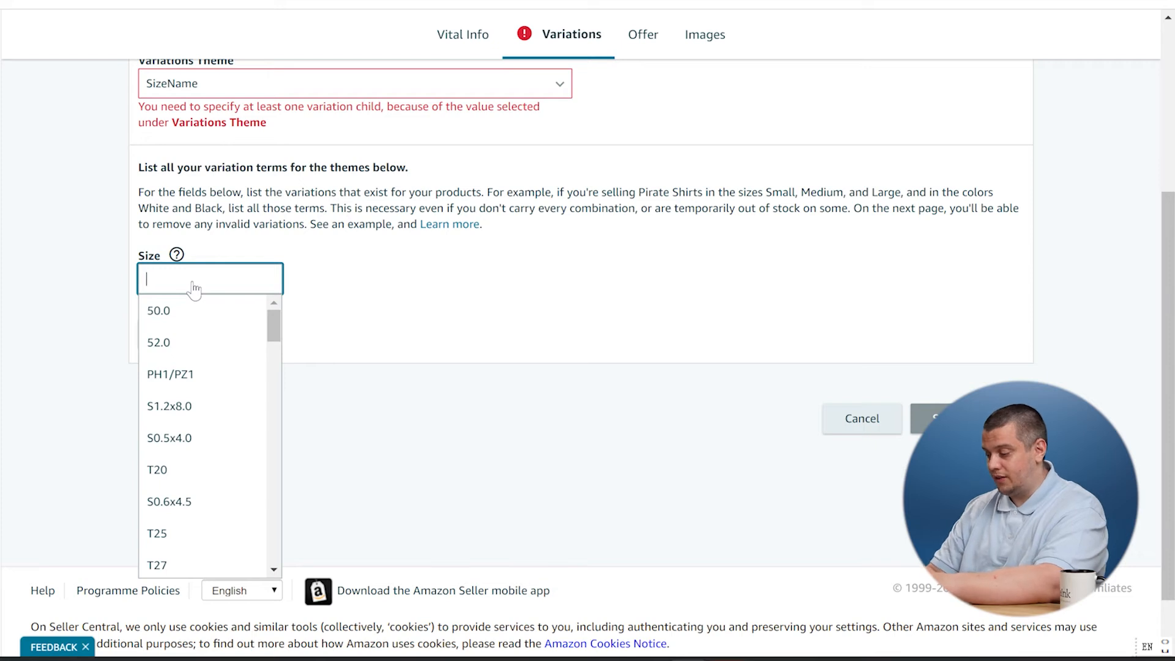
pyautogui.write('1')
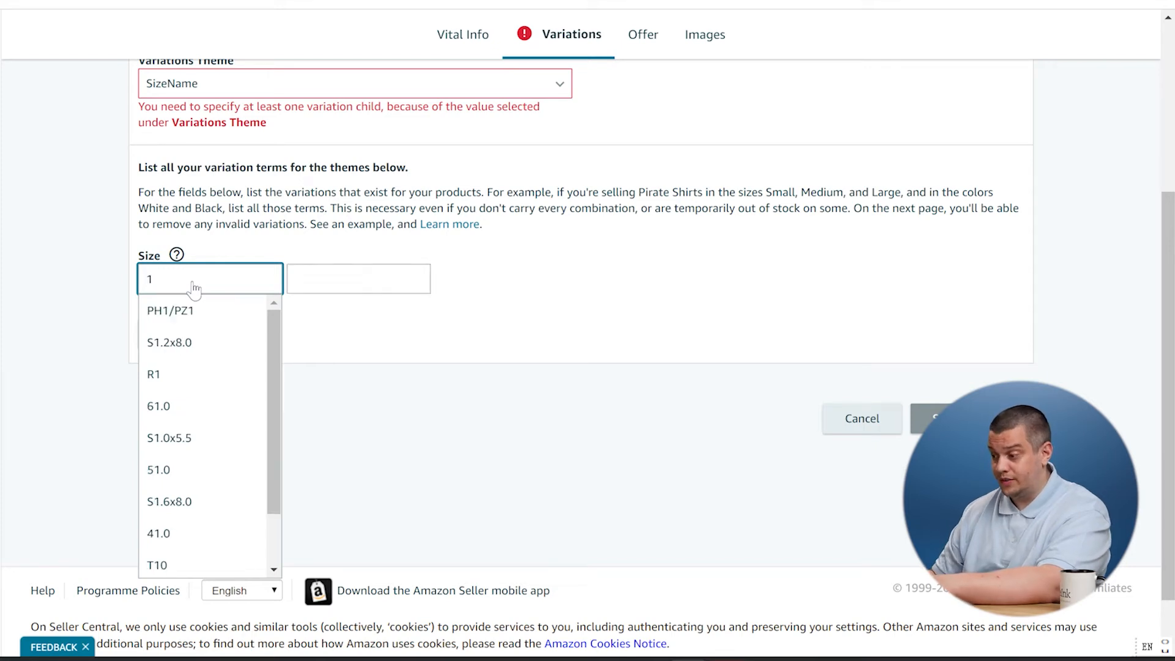
pyautogui.click(358, 281)
pyautogui.write('2')
pyautogui.click(453, 283)
pyautogui.write('3')
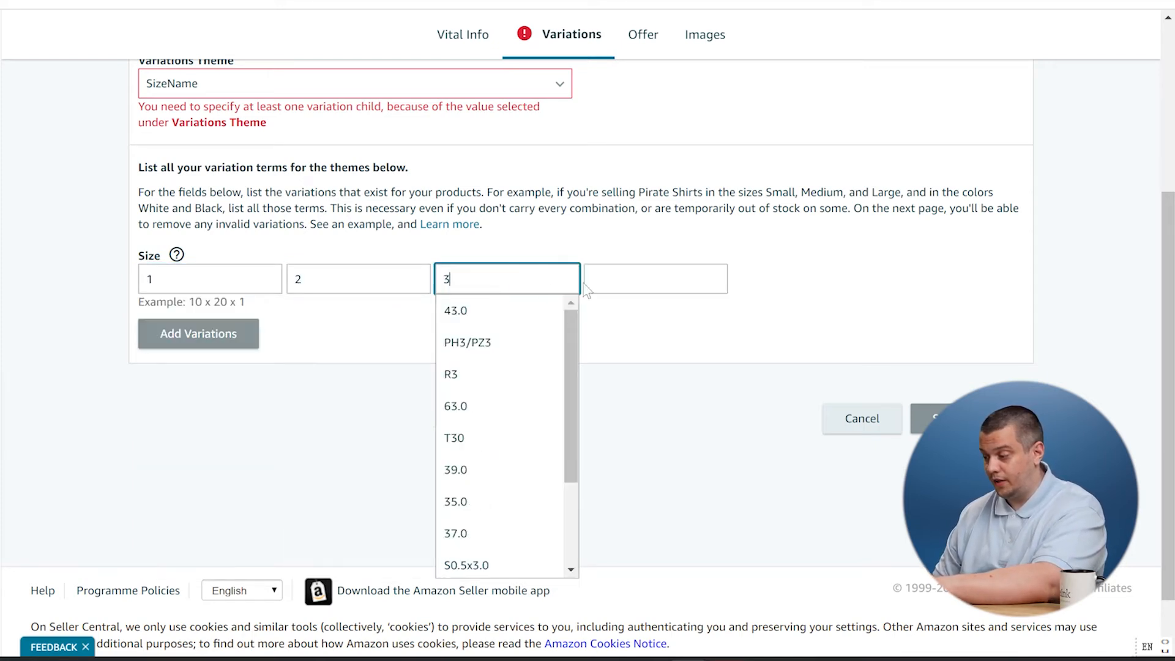
pyautogui.click(592, 279)
pyautogui.write('4')
pyautogui.click(430, 339)
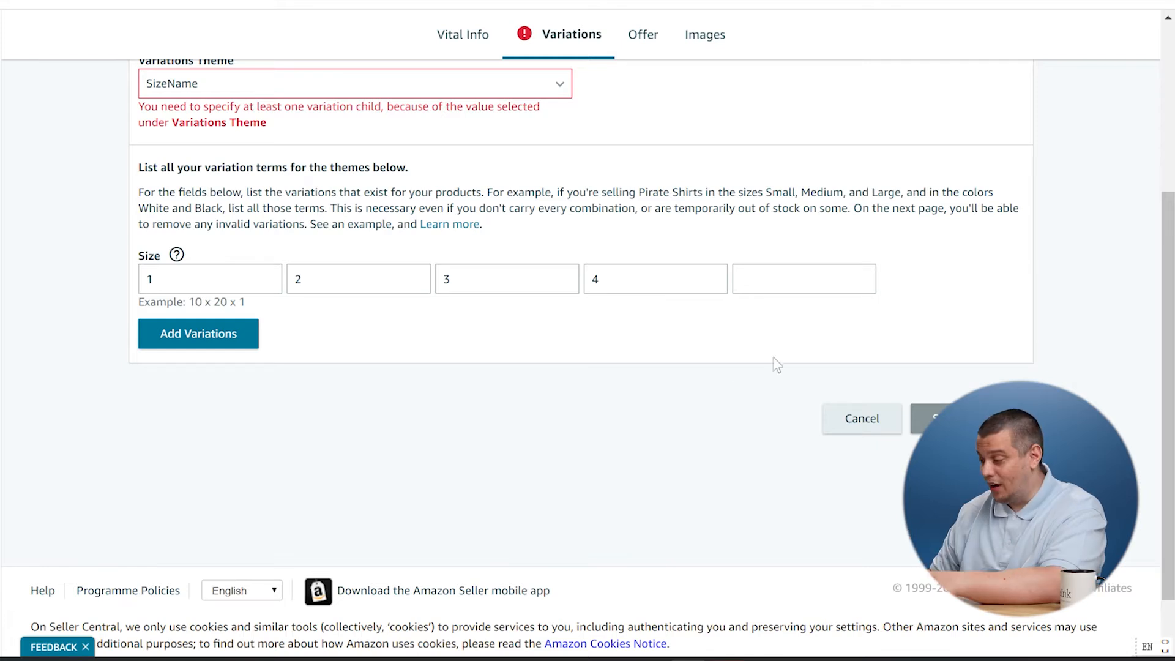
# - Clear all four size terms from the listing's variations
pyautogui.click(609, 282)
pyautogui.press('BackSpace')
pyautogui.click(469, 285)
pyautogui.press('BackSpace')
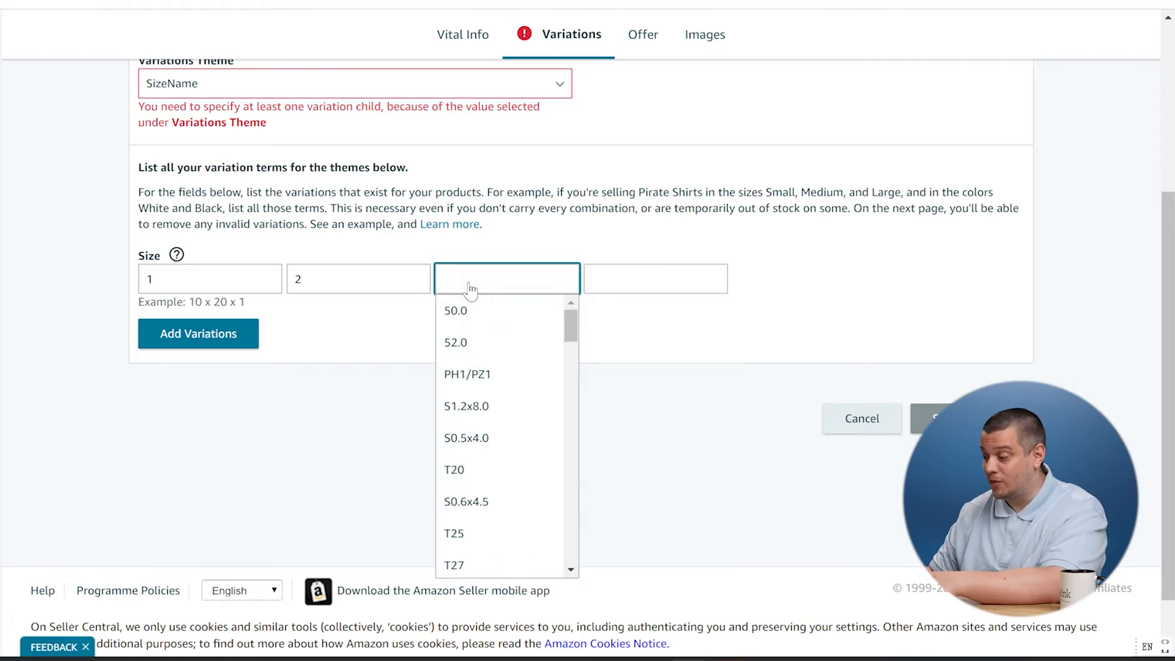
pyautogui.click(347, 289)
pyautogui.press('BackSpace')
pyautogui.click(238, 286)
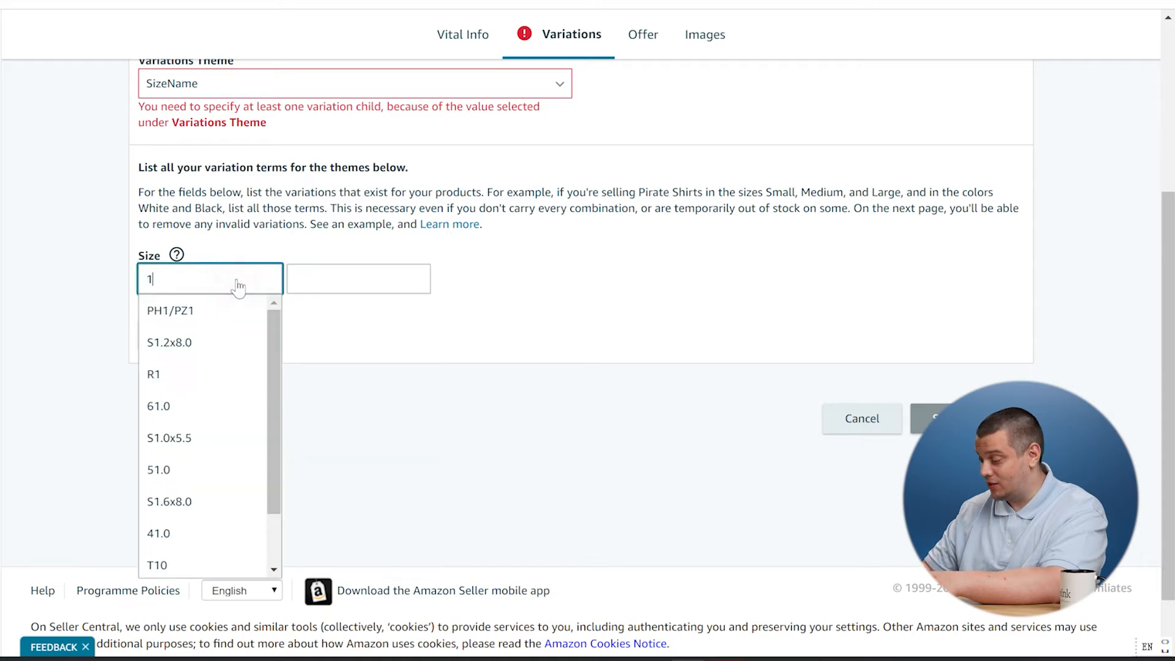
pyautogui.click(107, 279)
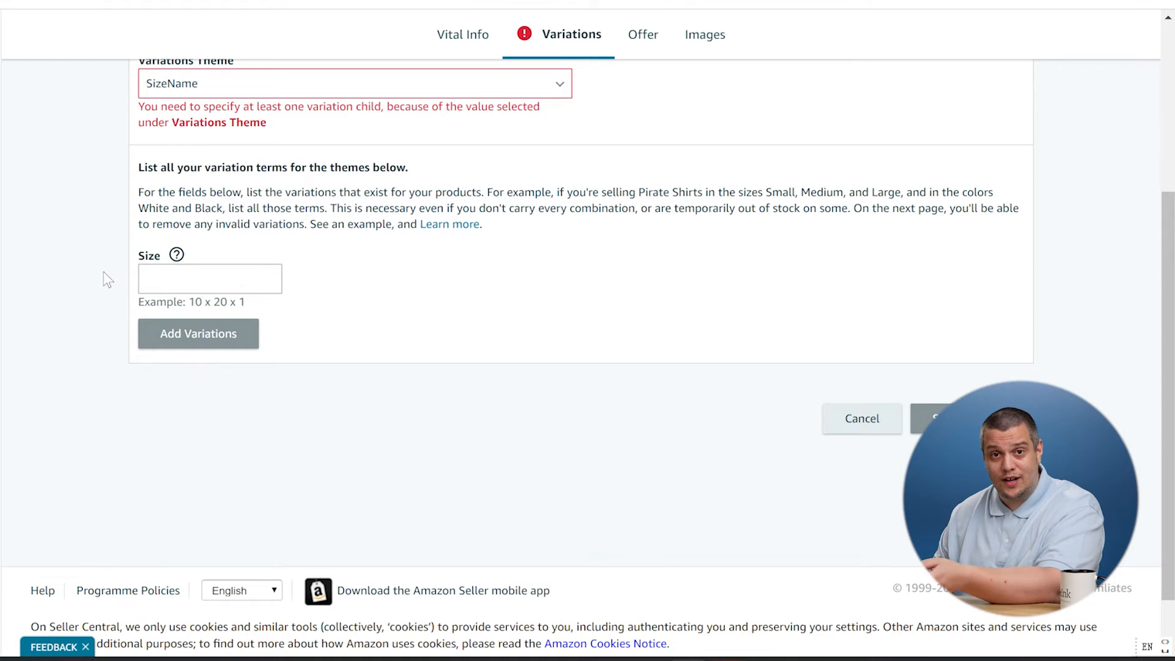
# - Reset the variation theme to the unselected option
pyautogui.scroll(5, 108, 280)
pyautogui.click(392, 396)
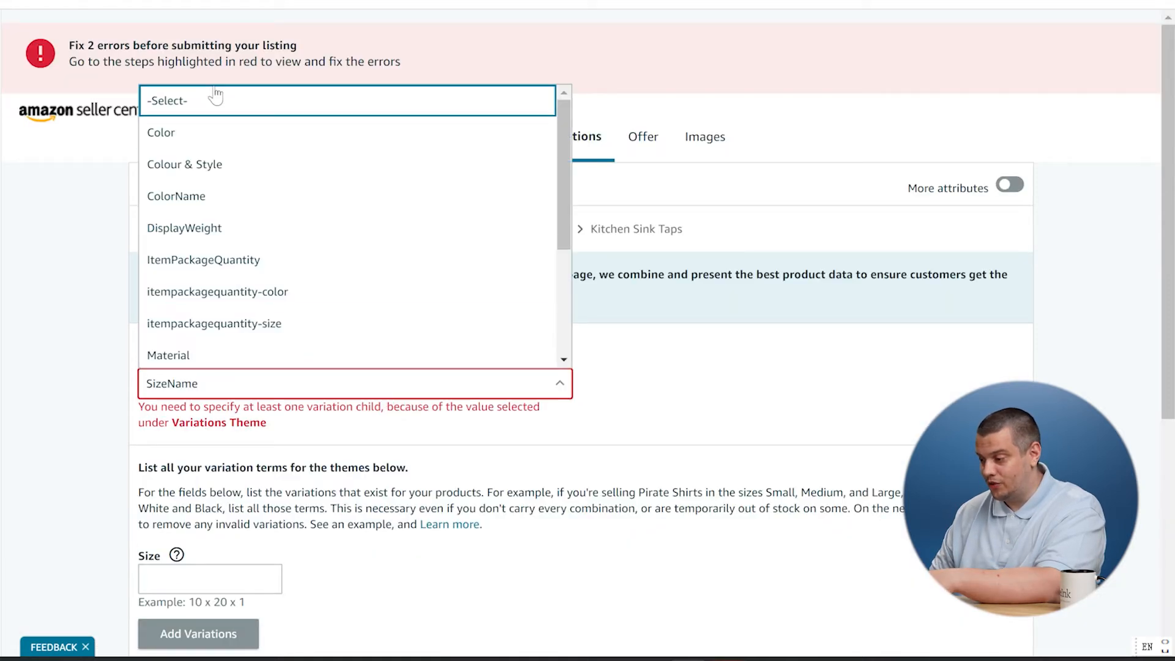
pyautogui.click(178, 115)
# - Set the product's Size to 1 in the vital information
pyautogui.click(465, 135)
pyautogui.scroll(-3, 585, 588)
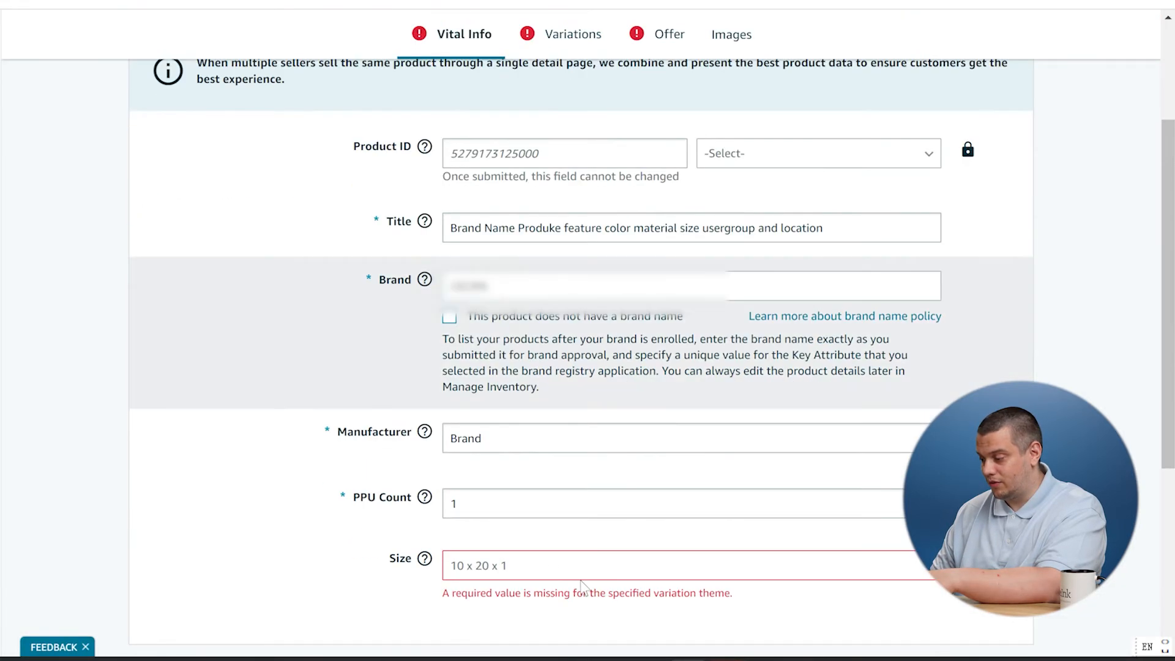
pyautogui.click(520, 570)
pyautogui.scroll(-3, 236, 420)
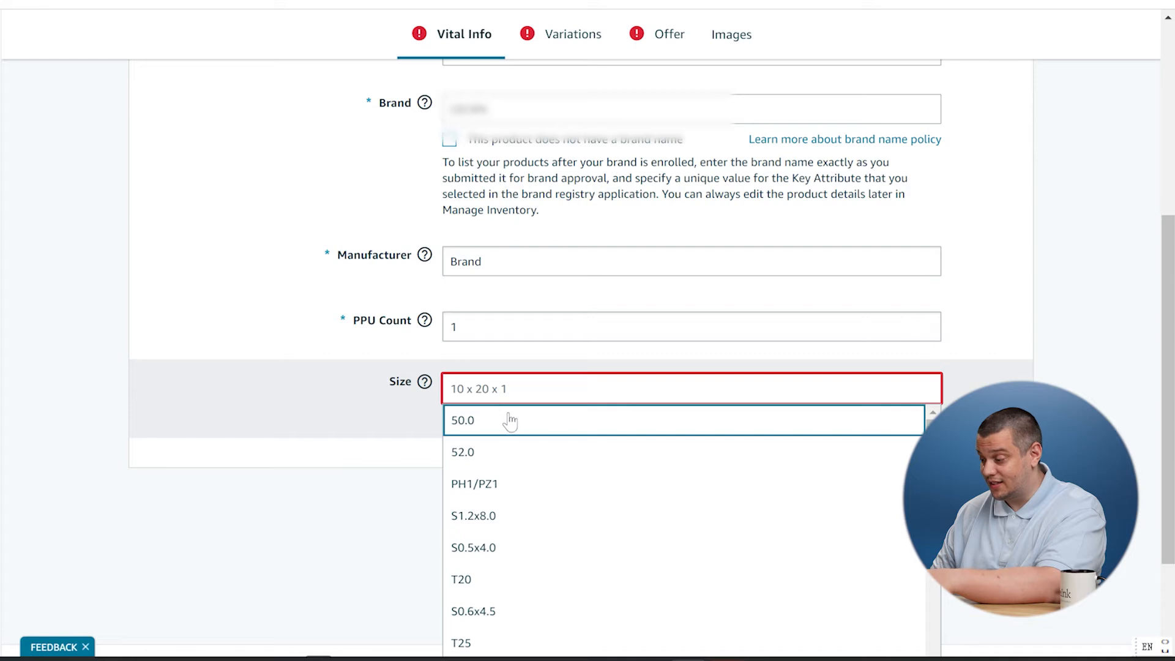
pyautogui.write('1')
pyautogui.click(156, 337)
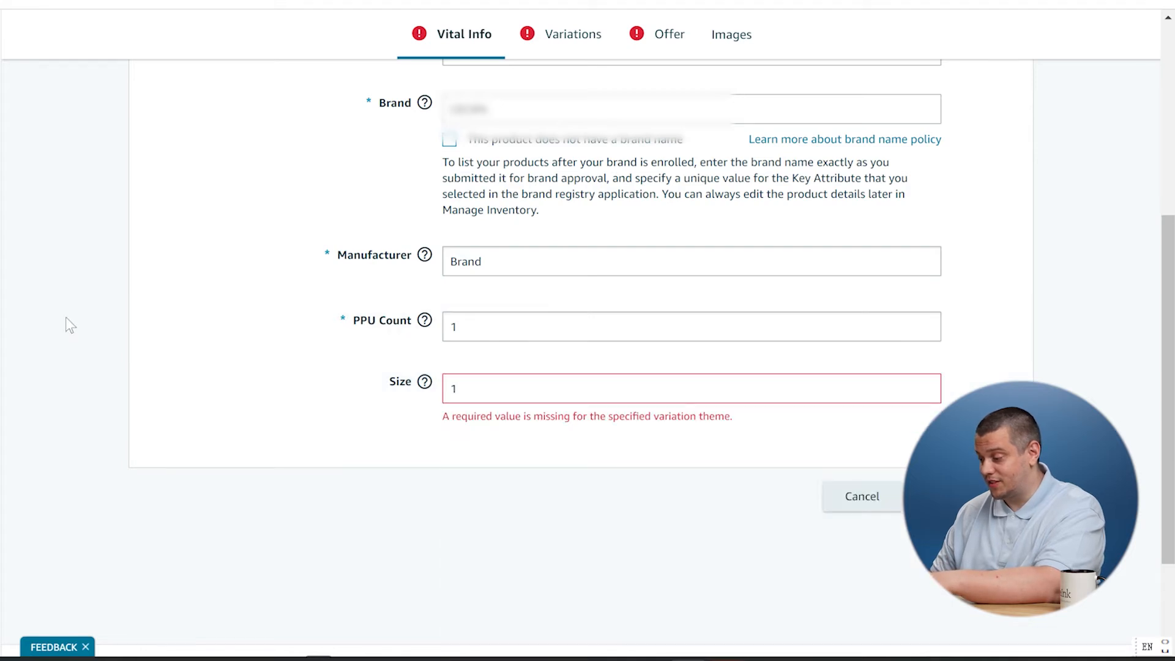
pyautogui.click(512, 396)
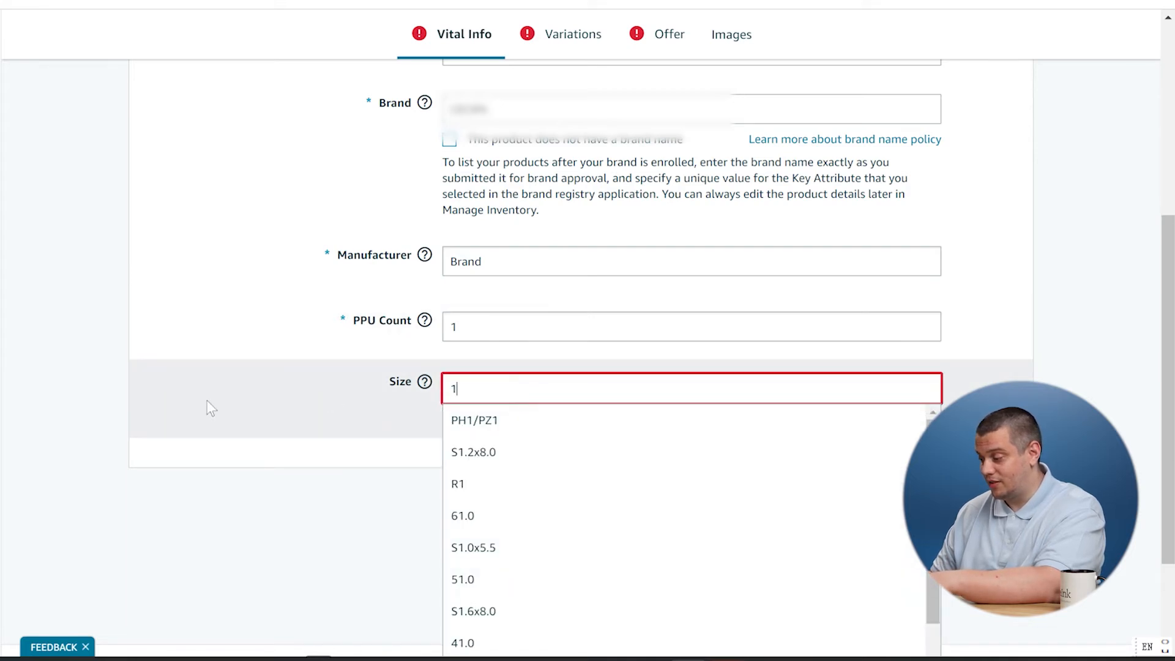
# - Re-enter 79,99 EUR as the product's price in the offer details
pyautogui.click(637, 38)
pyautogui.click(522, 239)
pyautogui.write('79,99')
pyautogui.click(527, 356)
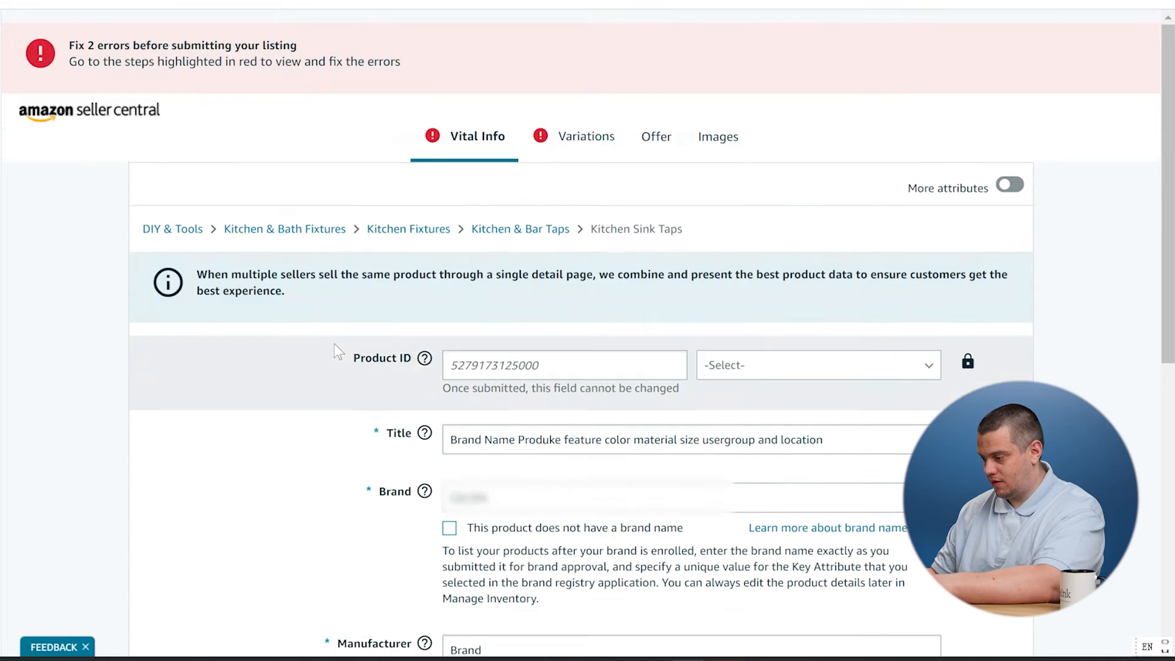
# - Check the vital information fields, then save and finish the listing
pyautogui.scroll(-10, 320, 397)
pyautogui.scroll(12, 341, 330)
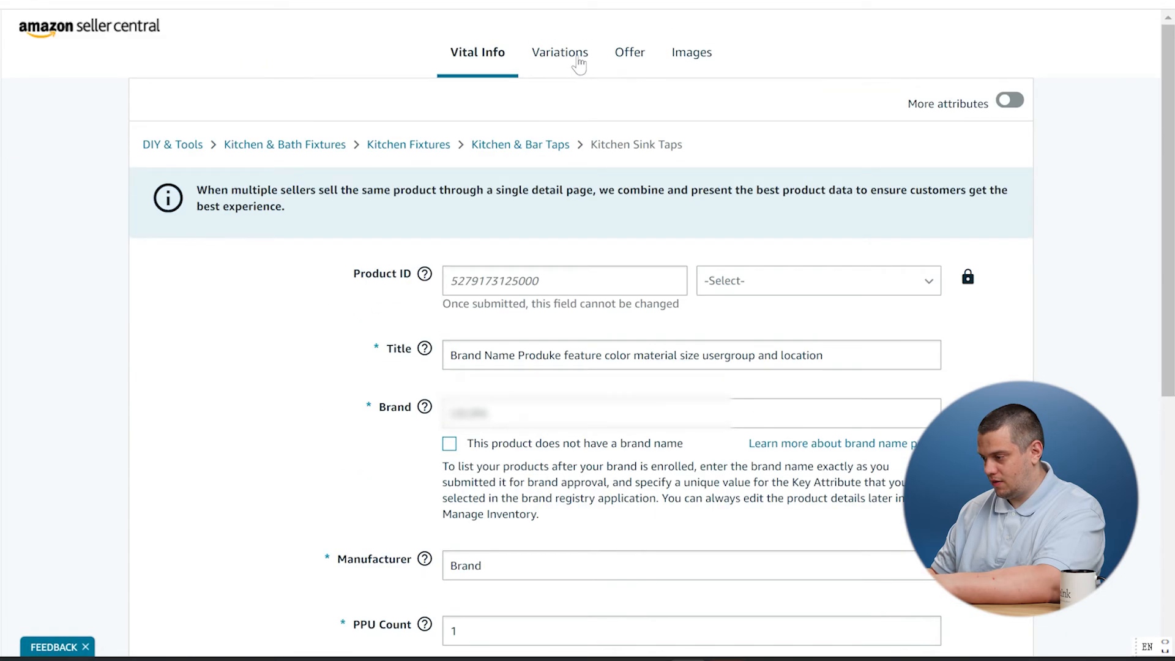
pyautogui.scroll(-5, 262, 257)
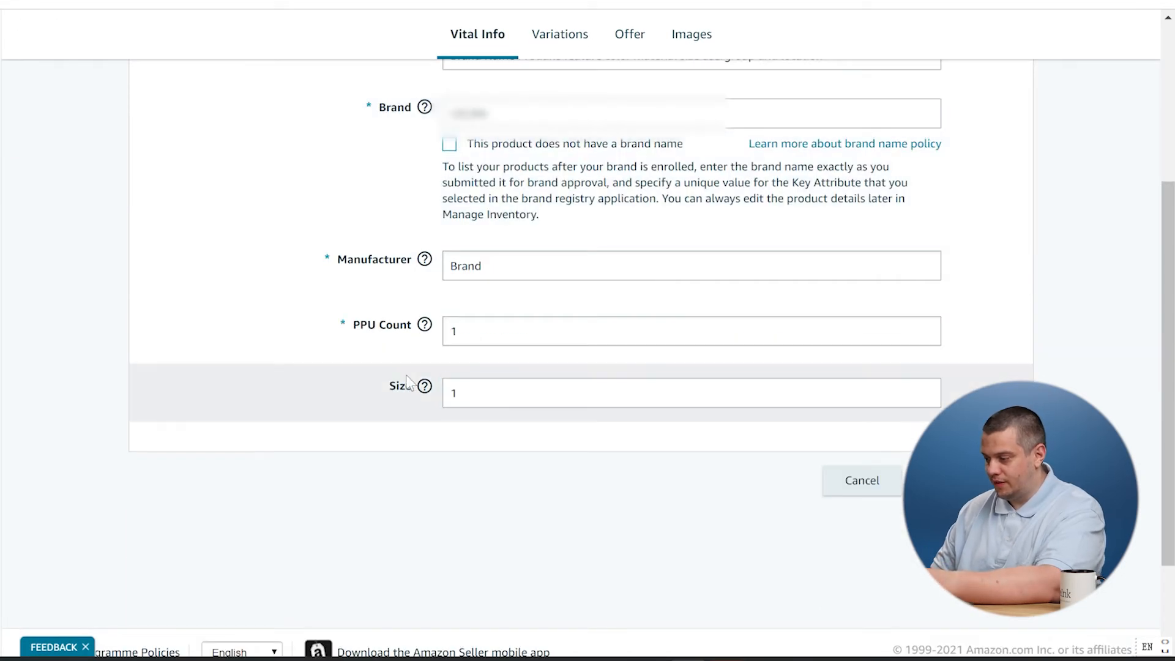
pyautogui.scroll(5, 637, 341)
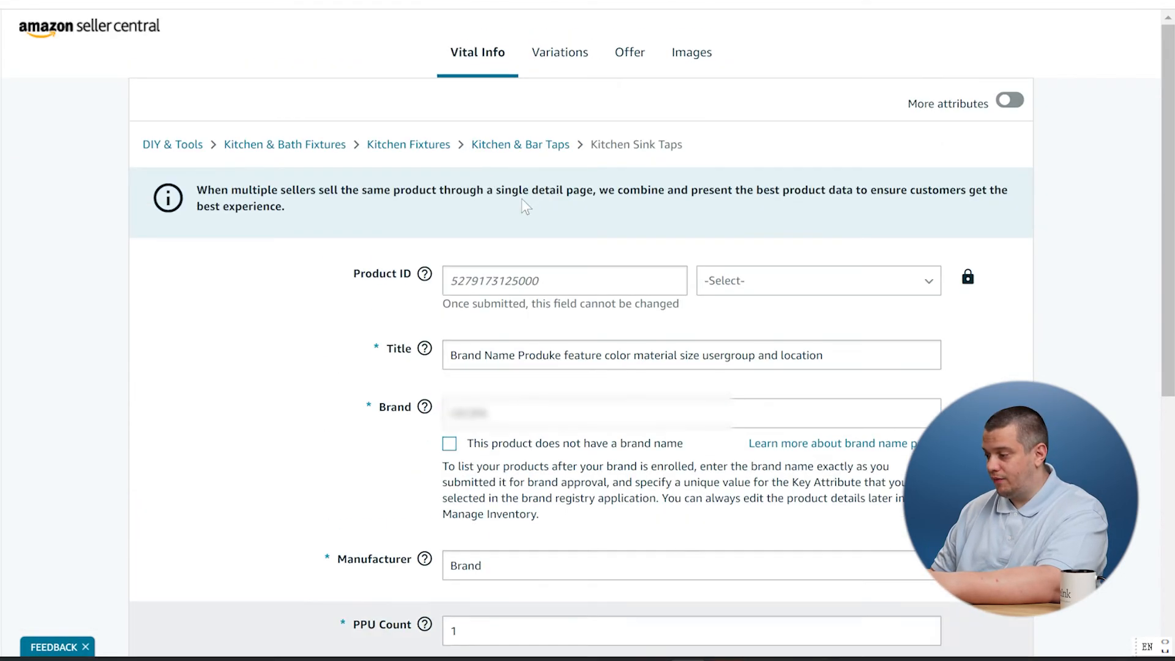
pyautogui.scroll(-7, 759, 281)
pyautogui.click(966, 361)
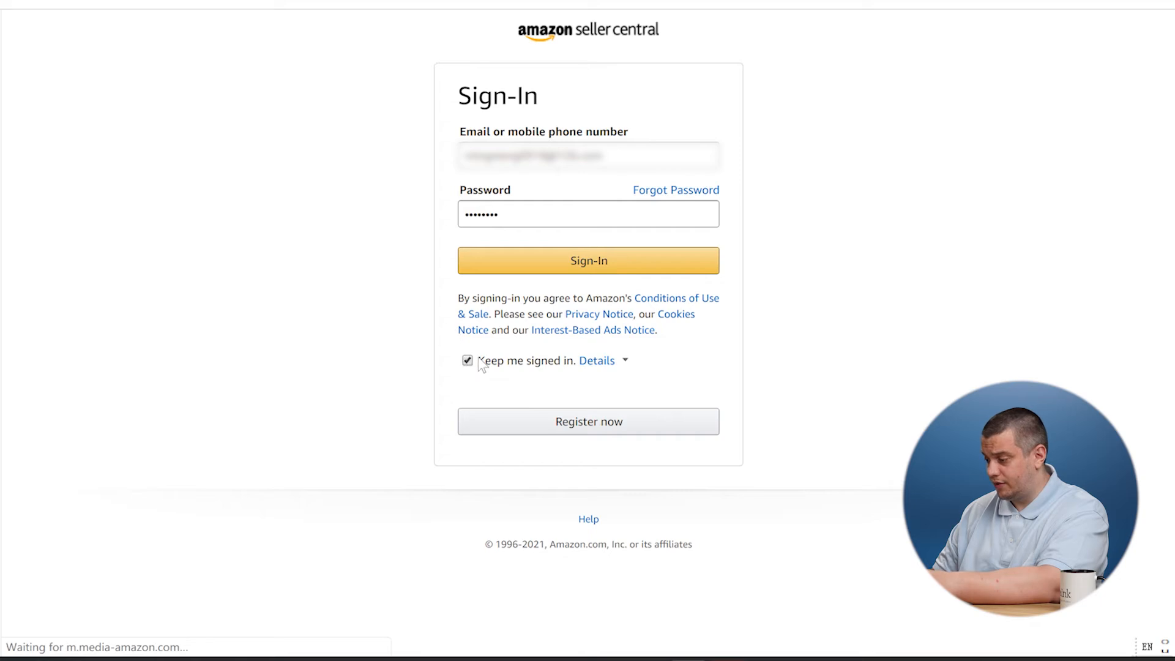
# - Sign in again without adding a mobile number and continue with the Amazon-only barcode type for FBA#BB1234
pyautogui.click(564, 259)
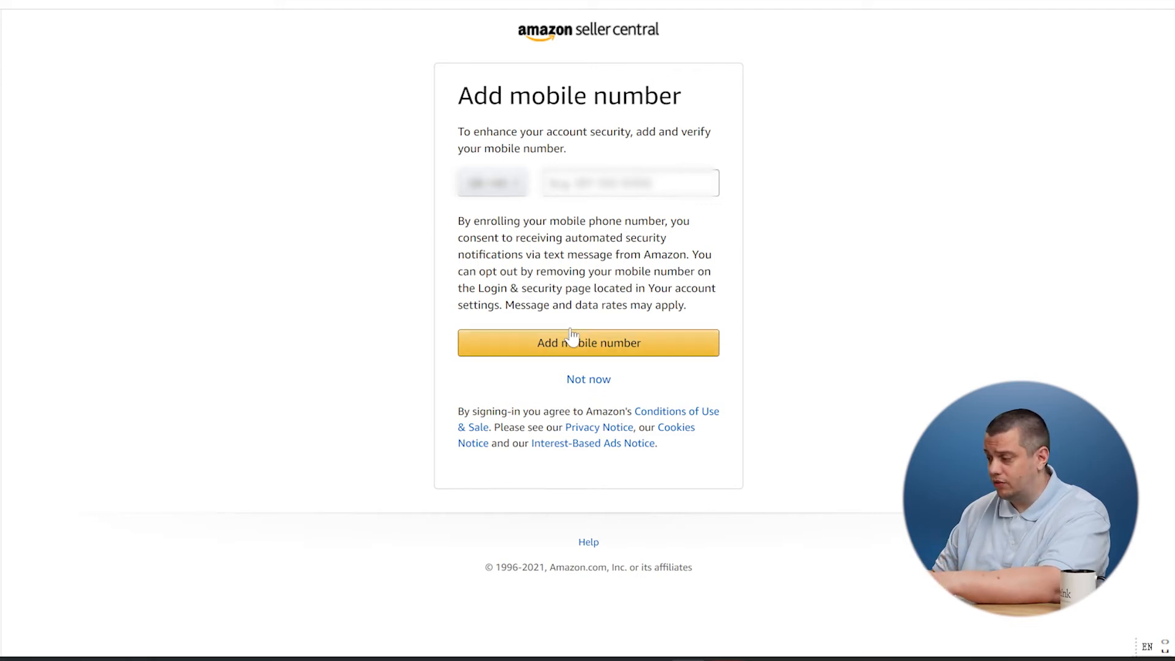
pyautogui.click(586, 380)
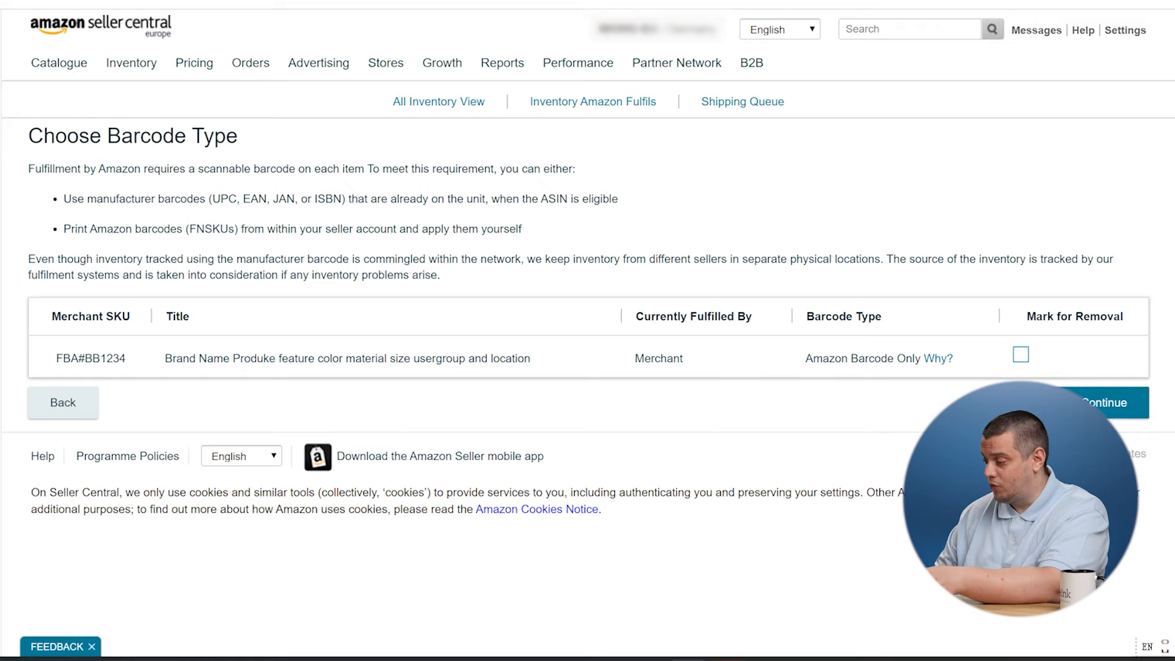
pyautogui.click(1104, 403)
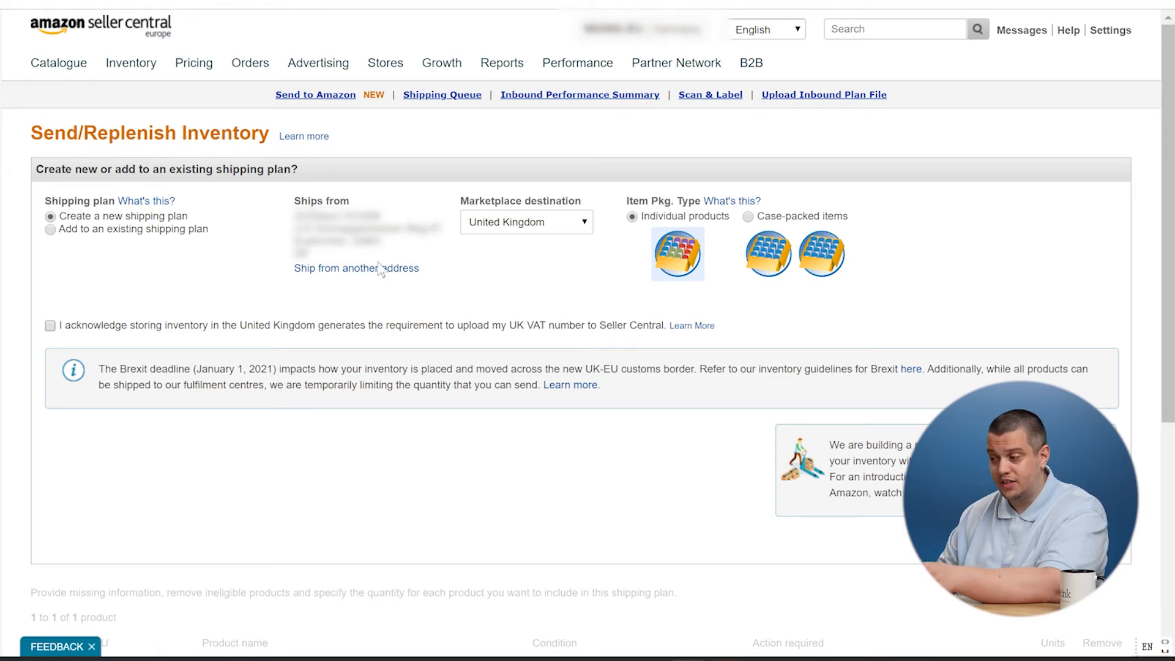
# - Open the Manage Inventory list and highlight the FNSKU of the FBA#BB1234 listing
pyautogui.moveTo(129, 62)
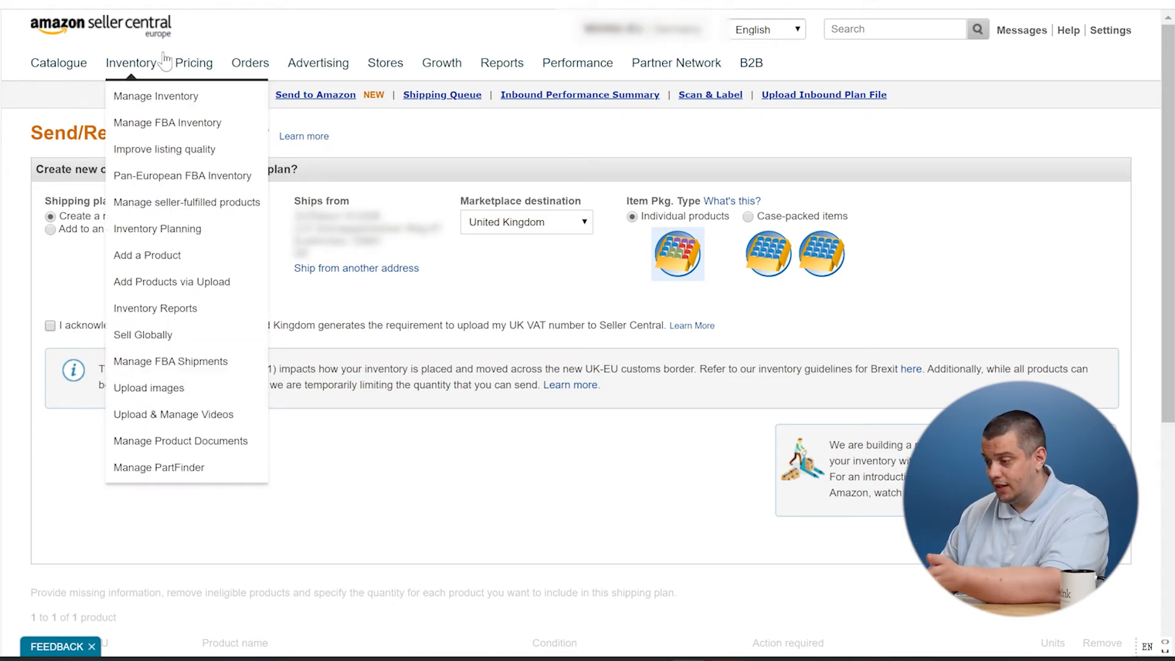
pyautogui.click(133, 94)
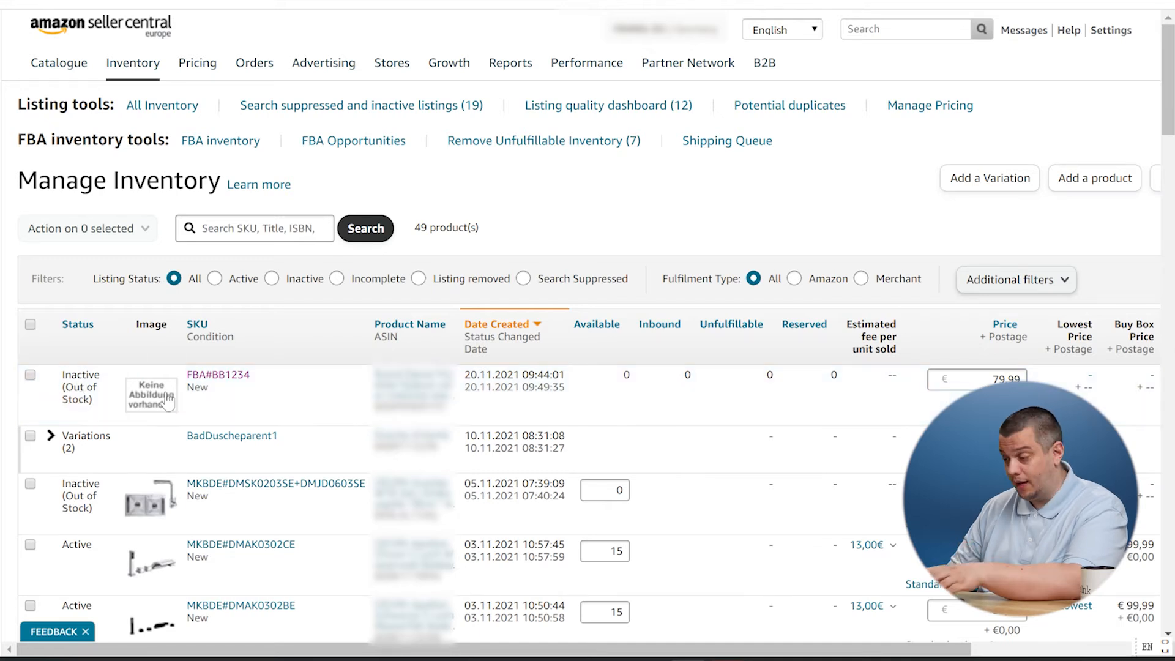
pyautogui.moveTo(551, 650); pyautogui.dragTo(724, 650)
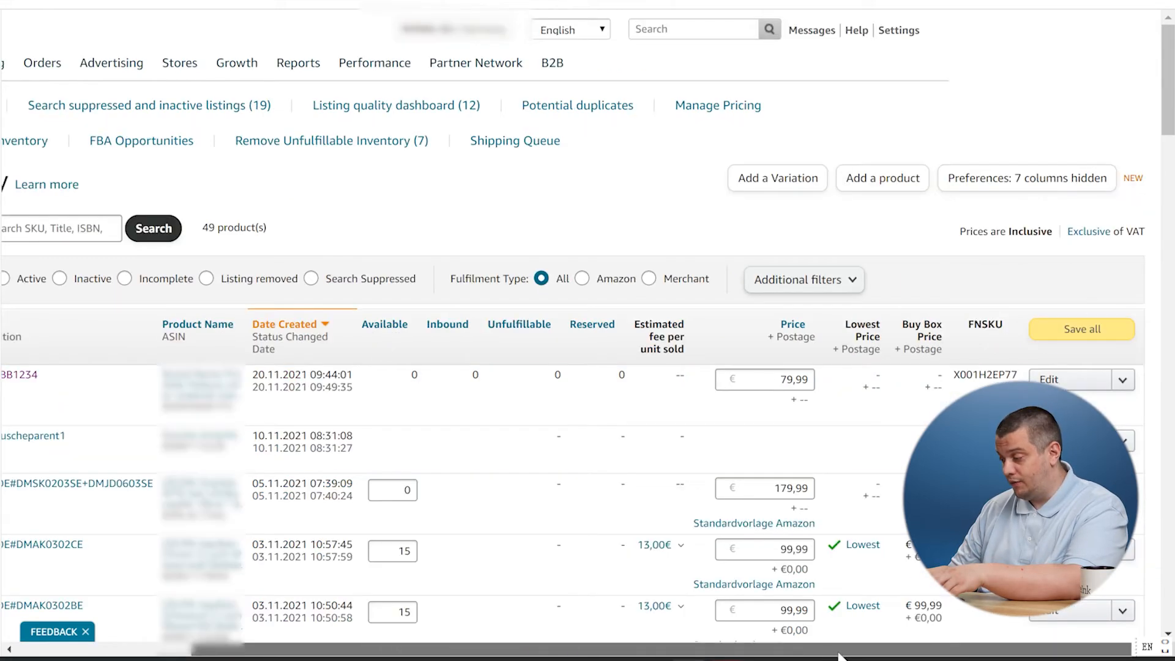
pyautogui.moveTo(959, 374); pyautogui.dragTo(1013, 374)
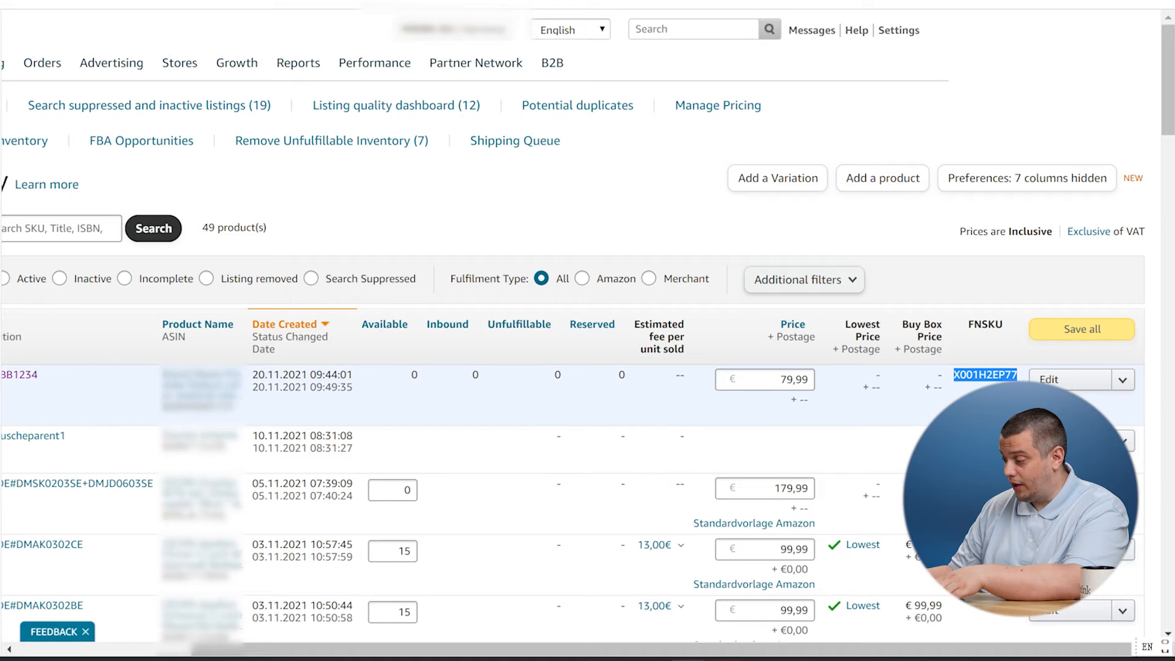
# - Highlight the ASIN of the FBA#BB1234 listing and open that listing for editing
pyautogui.moveTo(885, 650); pyautogui.dragTo(563, 646)
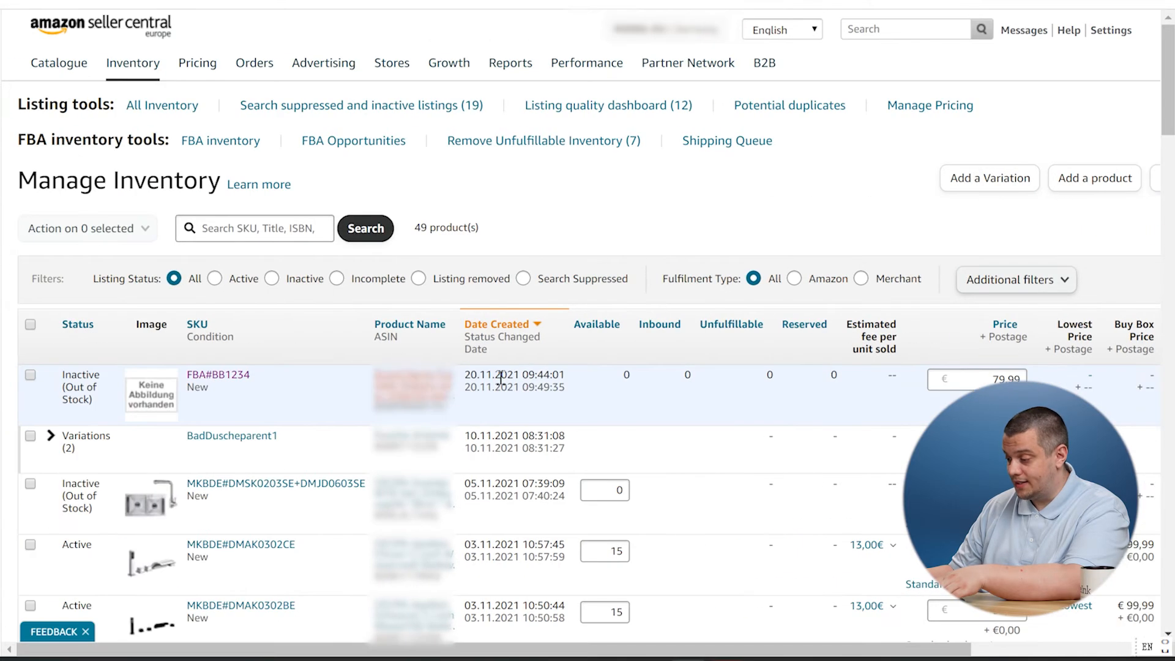
pyautogui.doubleClick(407, 404)
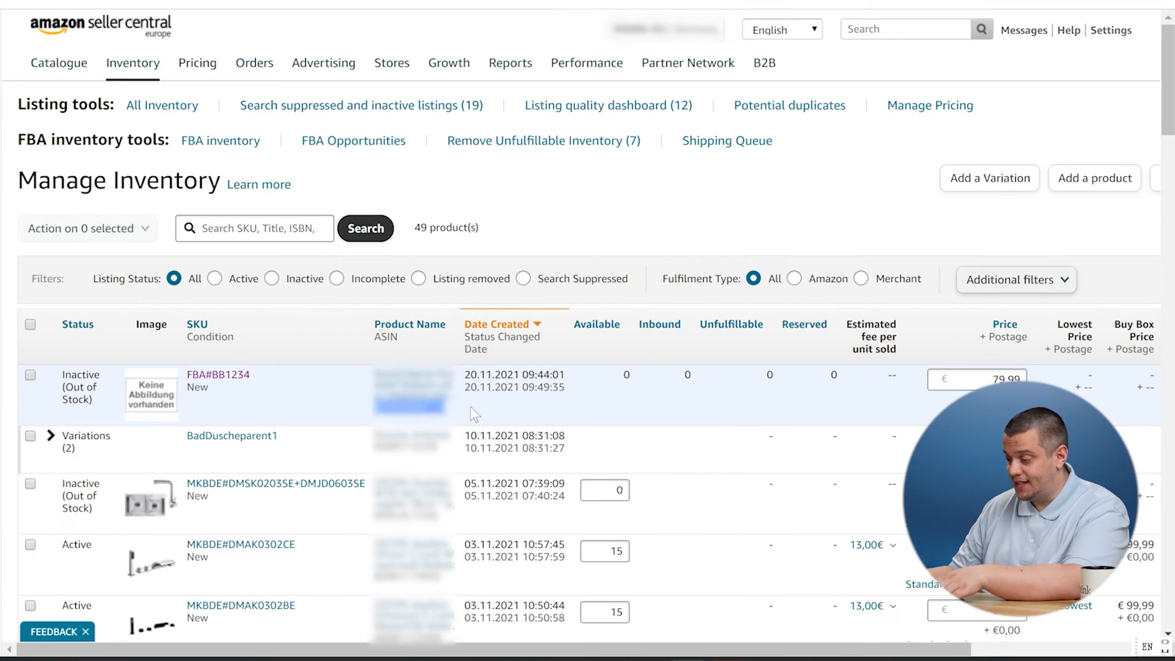
pyautogui.moveTo(522, 648); pyautogui.dragTo(701, 649)
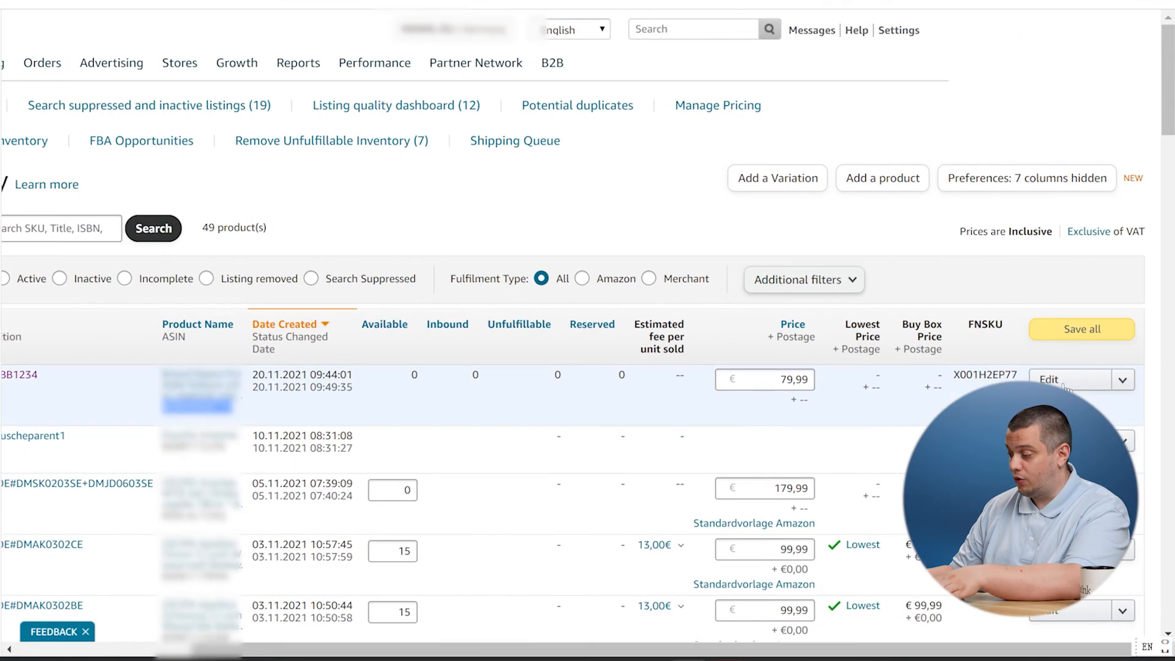
pyautogui.click(1063, 385)
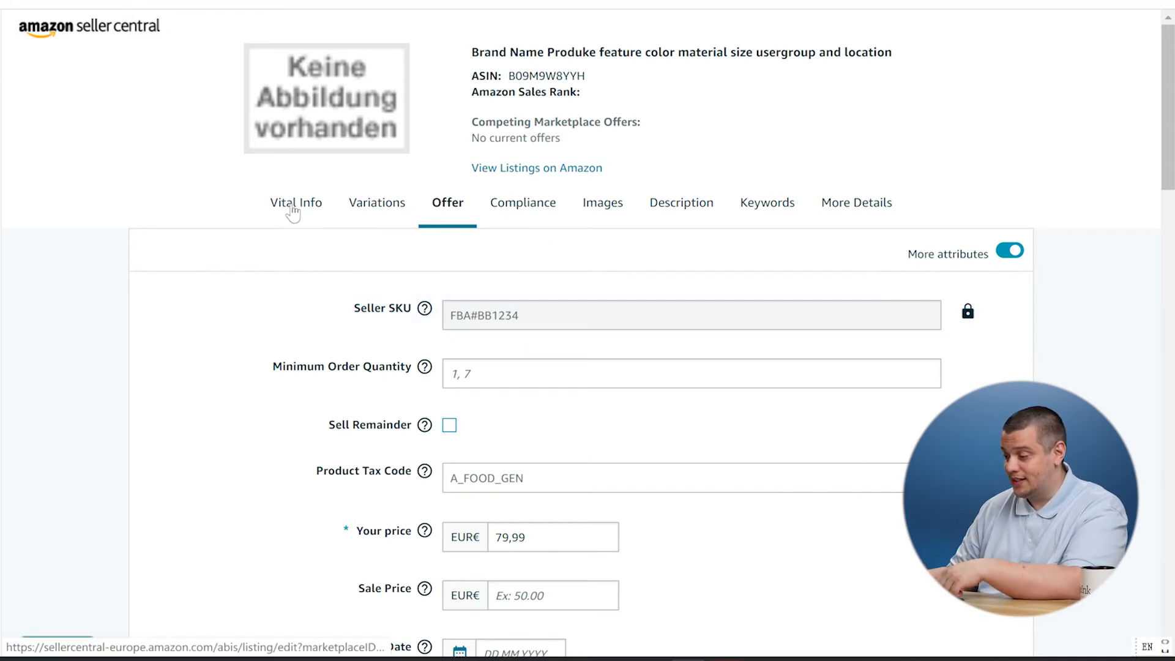
# - Examine the listing's image section, including the main image slot, the additional upload slots and the multiple-file upload option
pyautogui.click(598, 203)
pyautogui.scroll(-5, 370, 251)
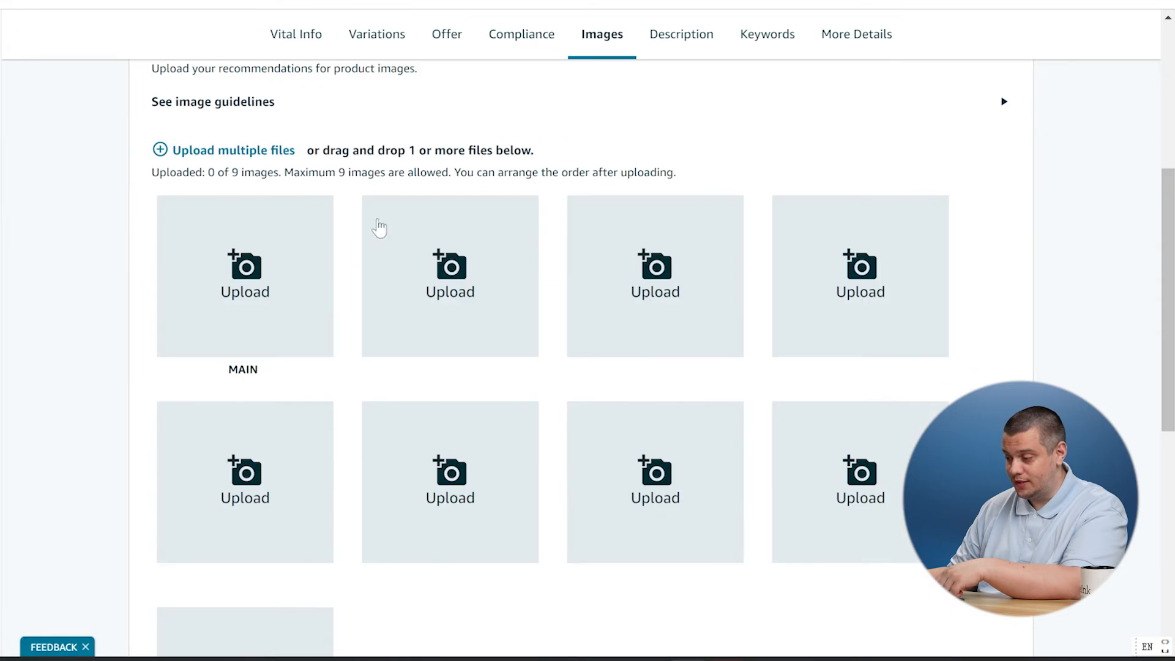
pyautogui.scroll(-2, 268, 281)
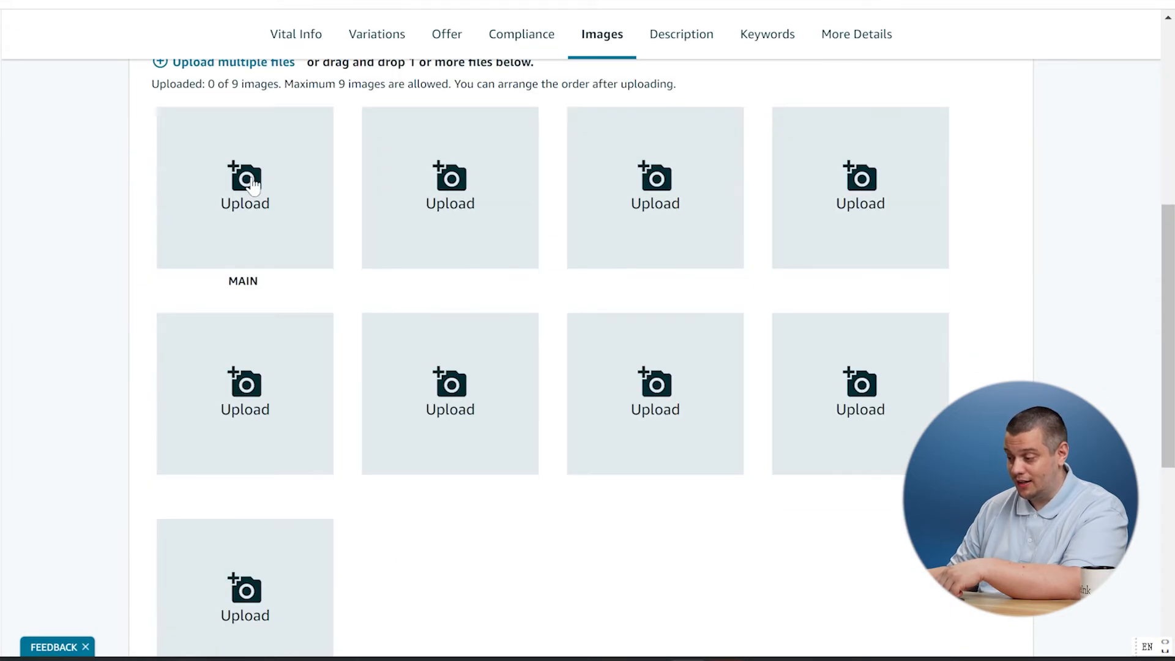
pyautogui.scroll(2, 407, 272)
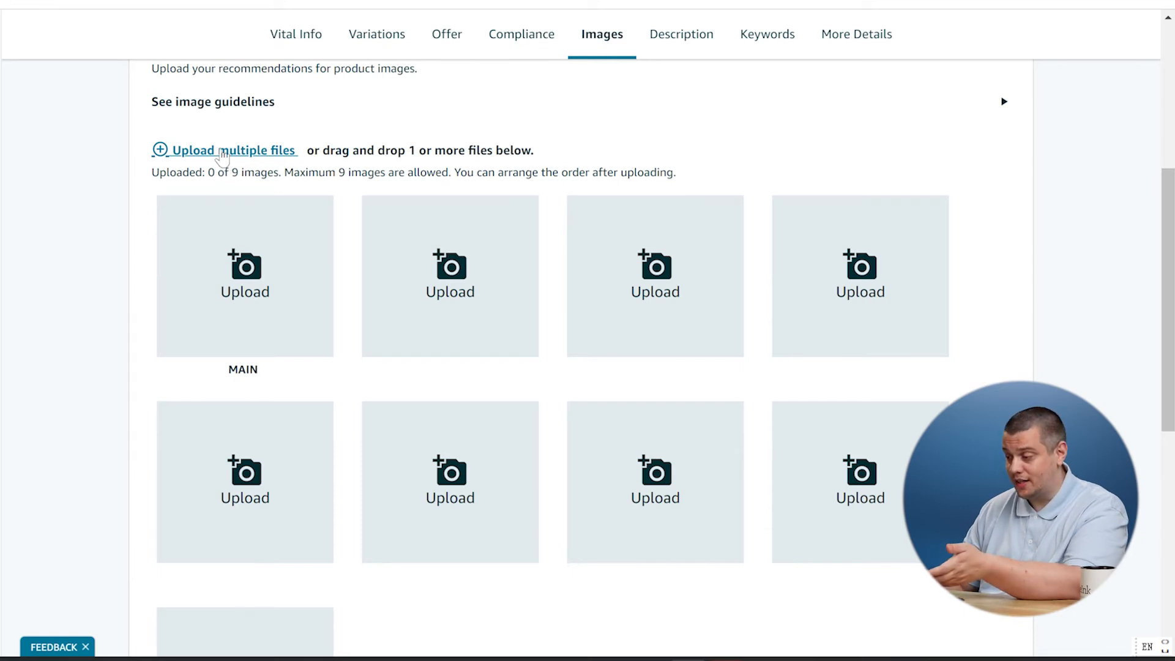
pyautogui.scroll(3, 341, 249)
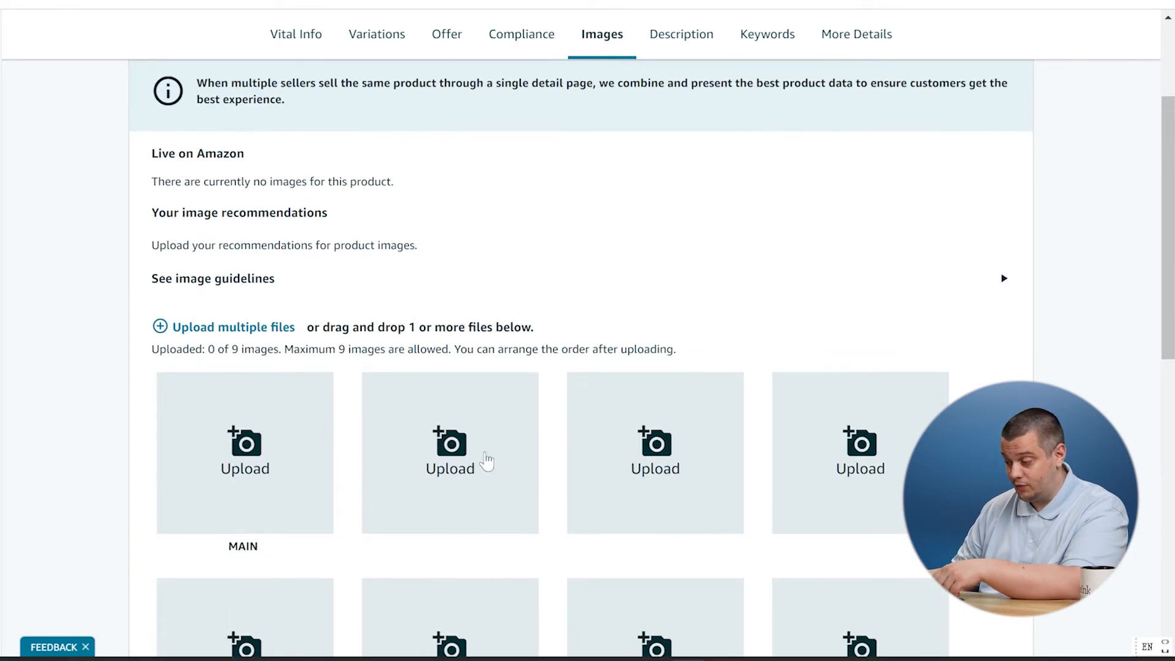
pyautogui.scroll(-3, 486, 462)
pyautogui.scroll(-8, 557, 453)
pyautogui.scroll(9, 551, 435)
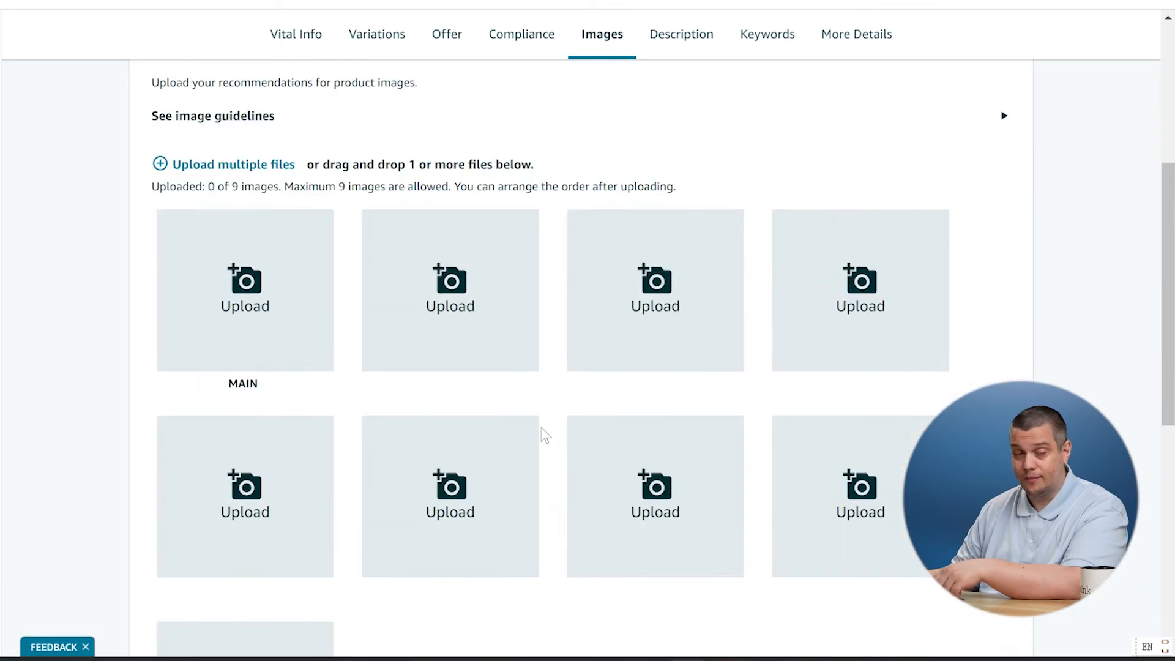
pyautogui.scroll(5, 544, 435)
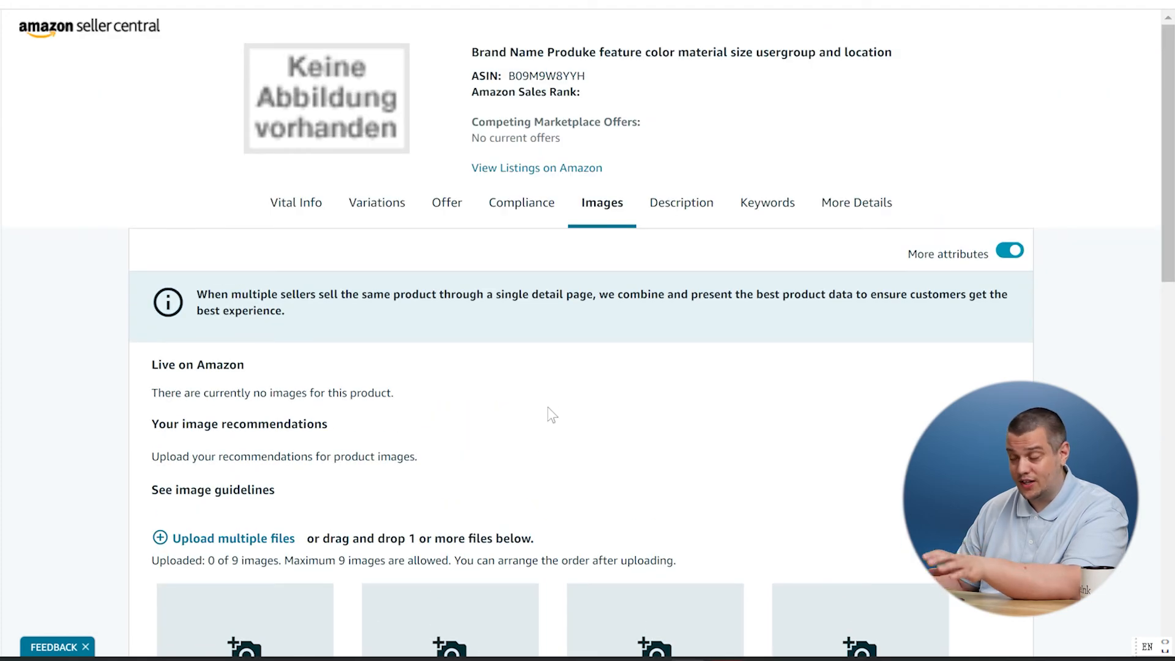
# - Open the listing's description section and extend the bullet points to five entry fields
pyautogui.click(707, 197)
pyautogui.scroll(-3, 453, 263)
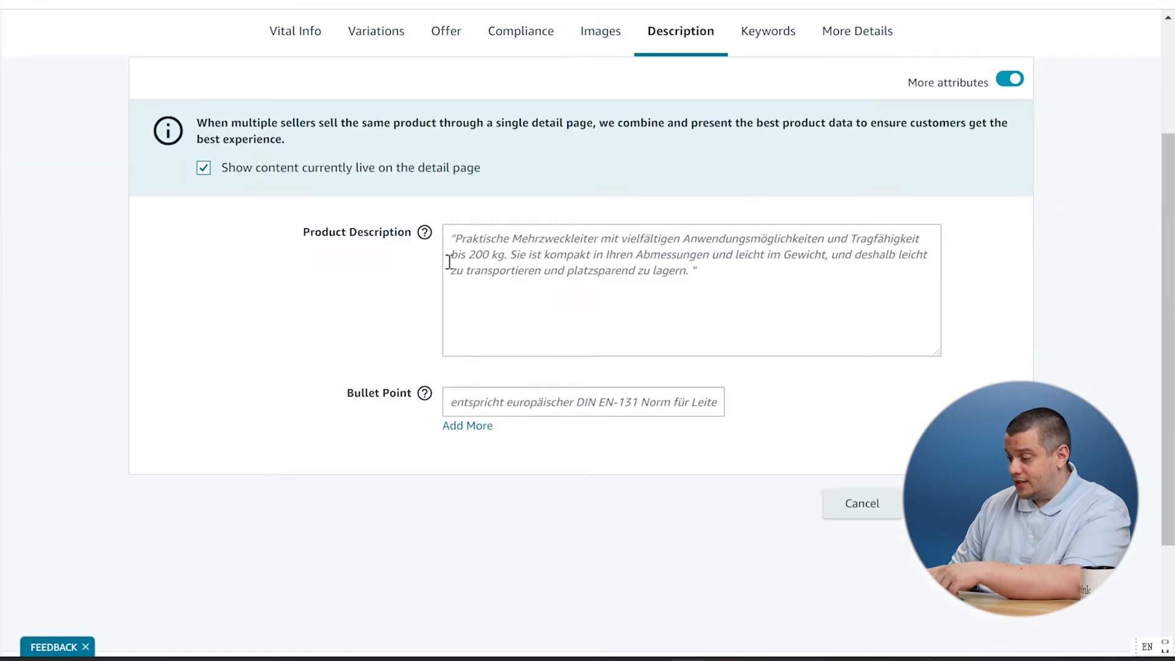
pyautogui.click(520, 205)
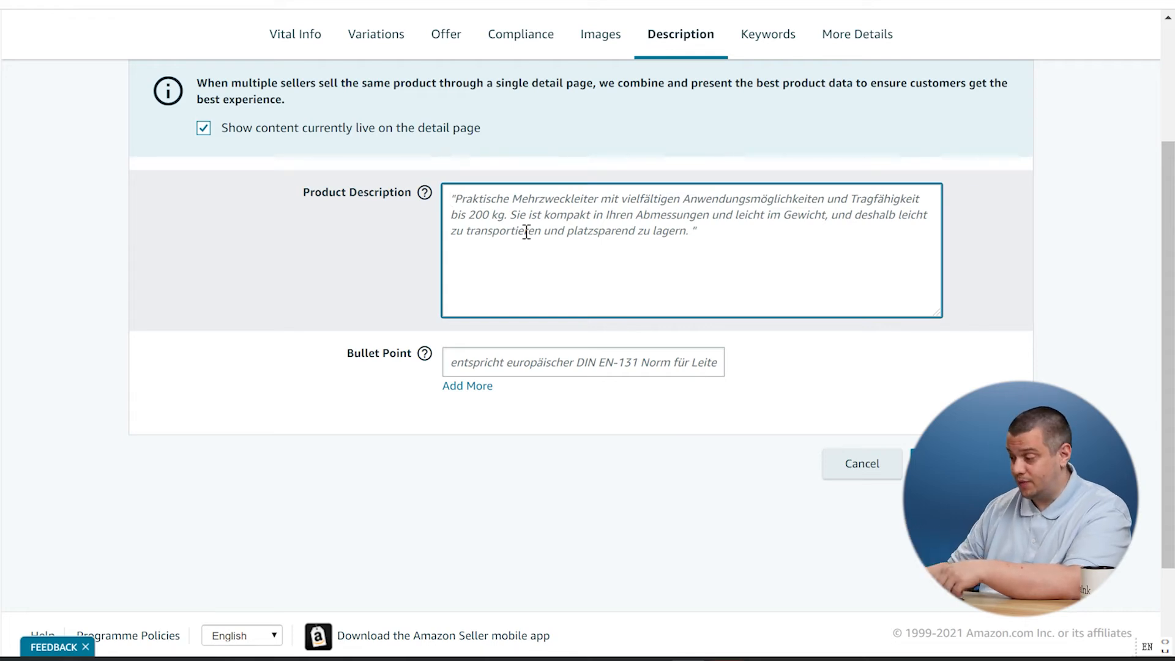
pyautogui.click(470, 388)
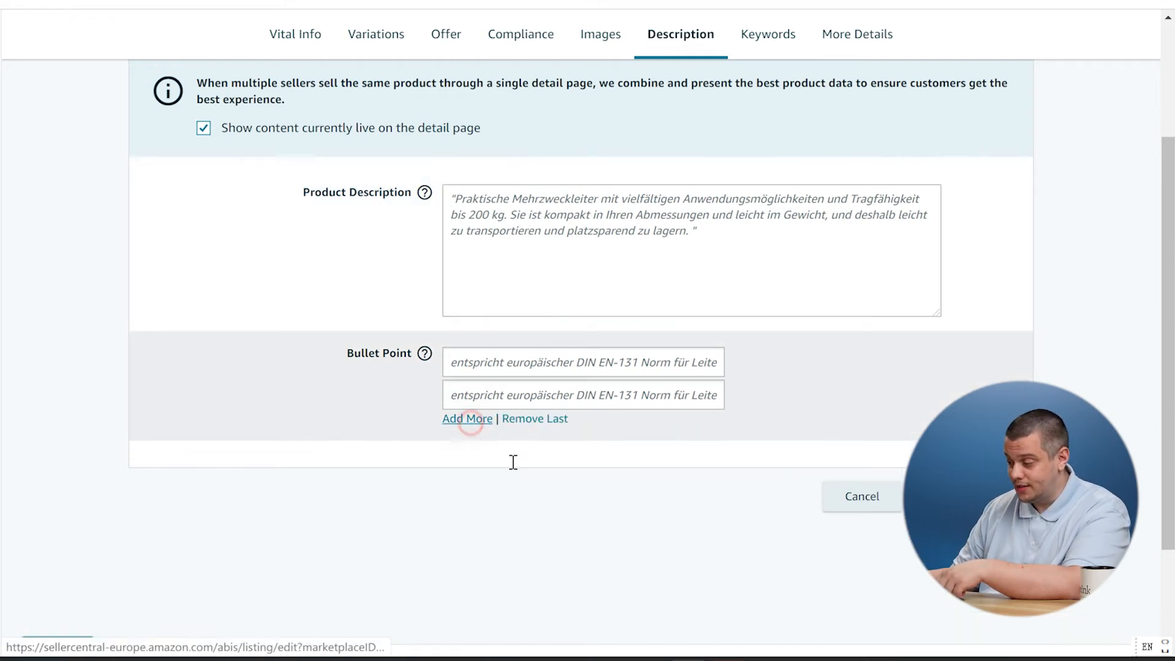
pyautogui.click(465, 452)
pyautogui.click(469, 485)
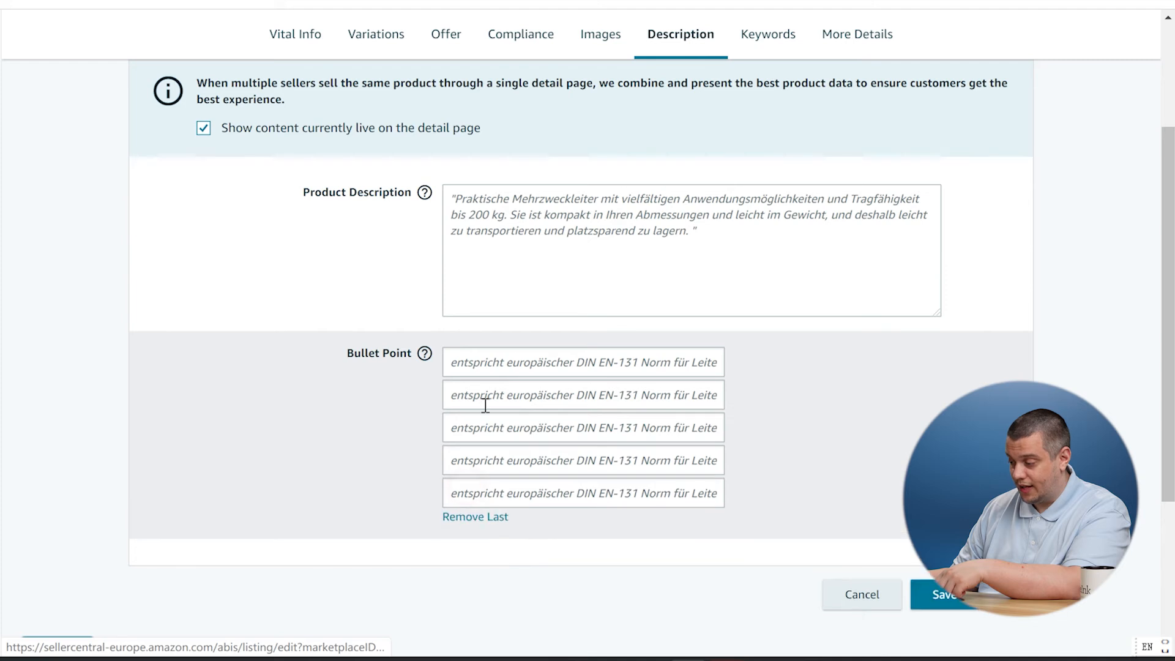
pyautogui.click(501, 366)
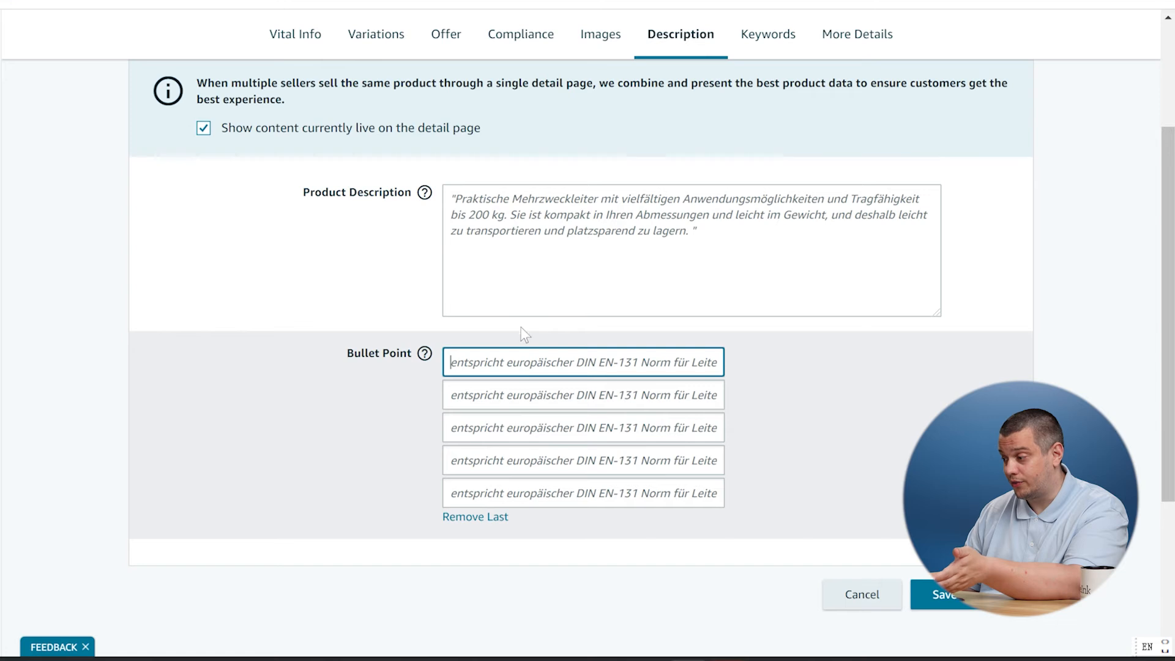
# - Open the keywords section and highlight the product title for comparison with the search terms field
pyautogui.scroll(2, 524, 334)
pyautogui.click(766, 113)
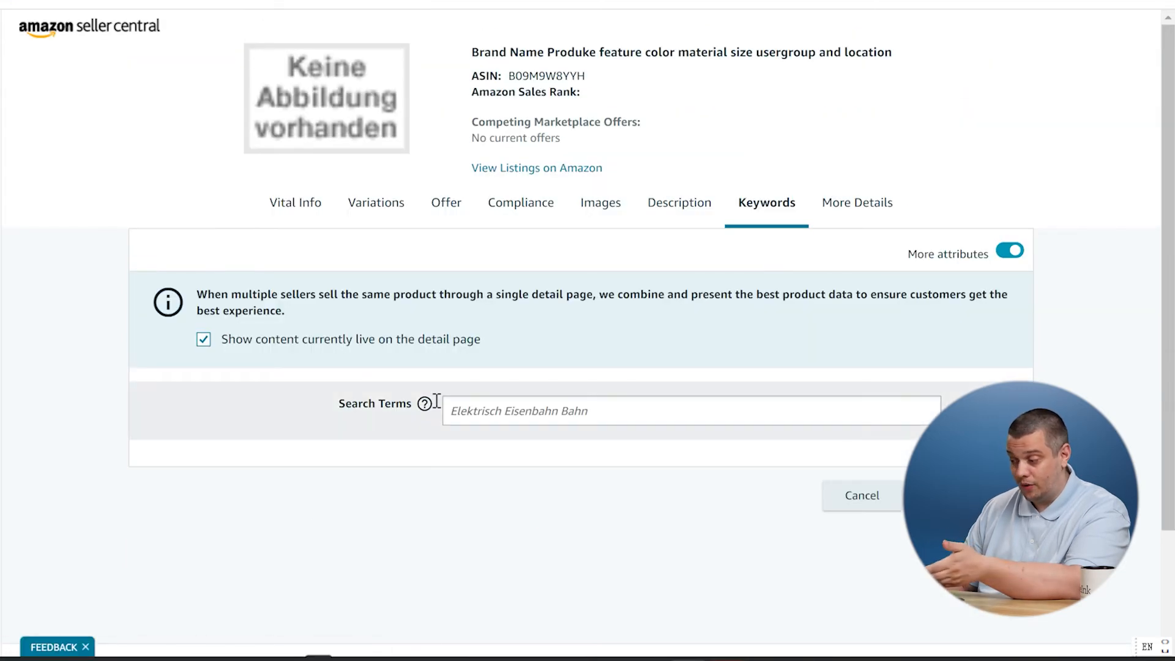
pyautogui.click(494, 410)
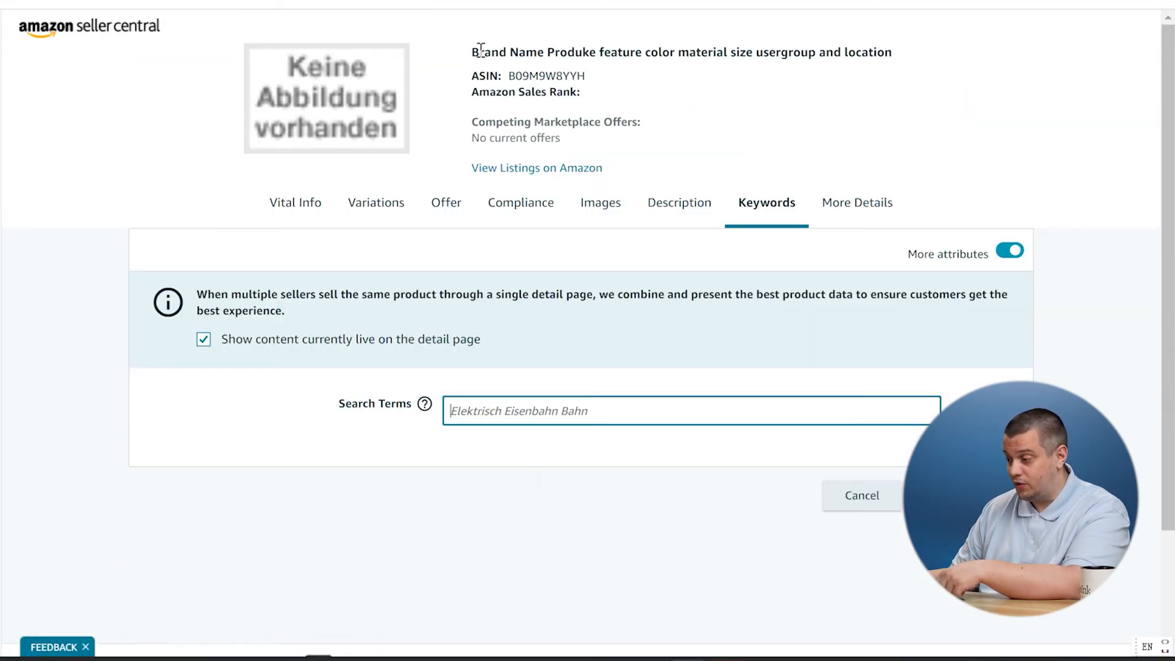
pyautogui.moveTo(475, 50); pyautogui.dragTo(916, 59)
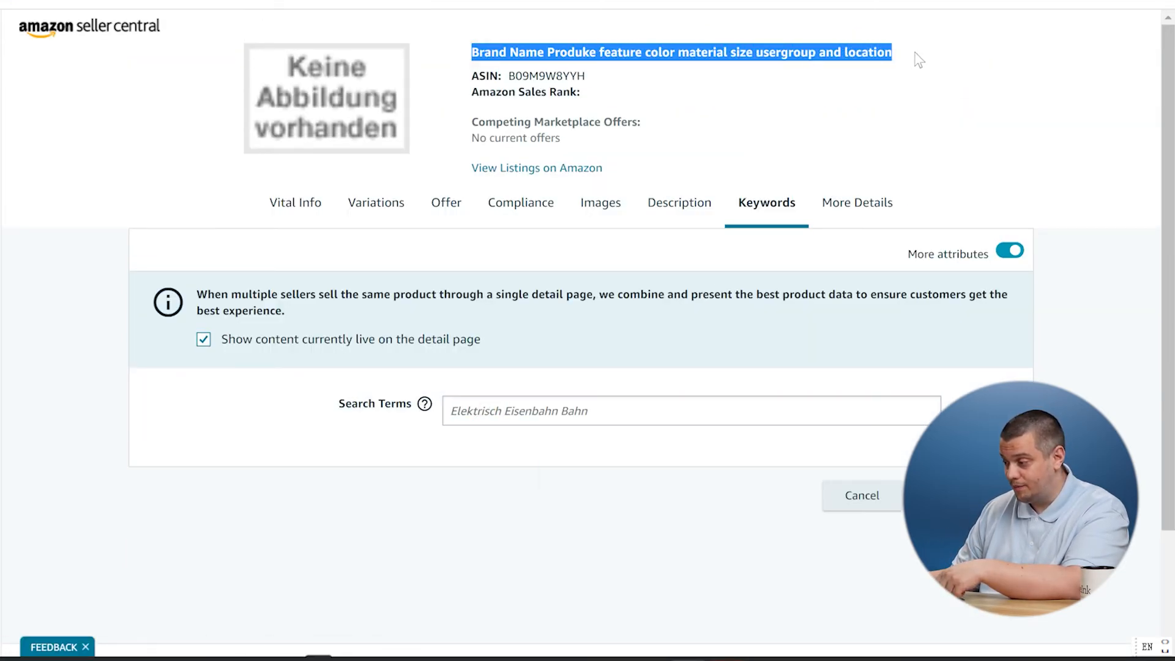
pyautogui.click(487, 411)
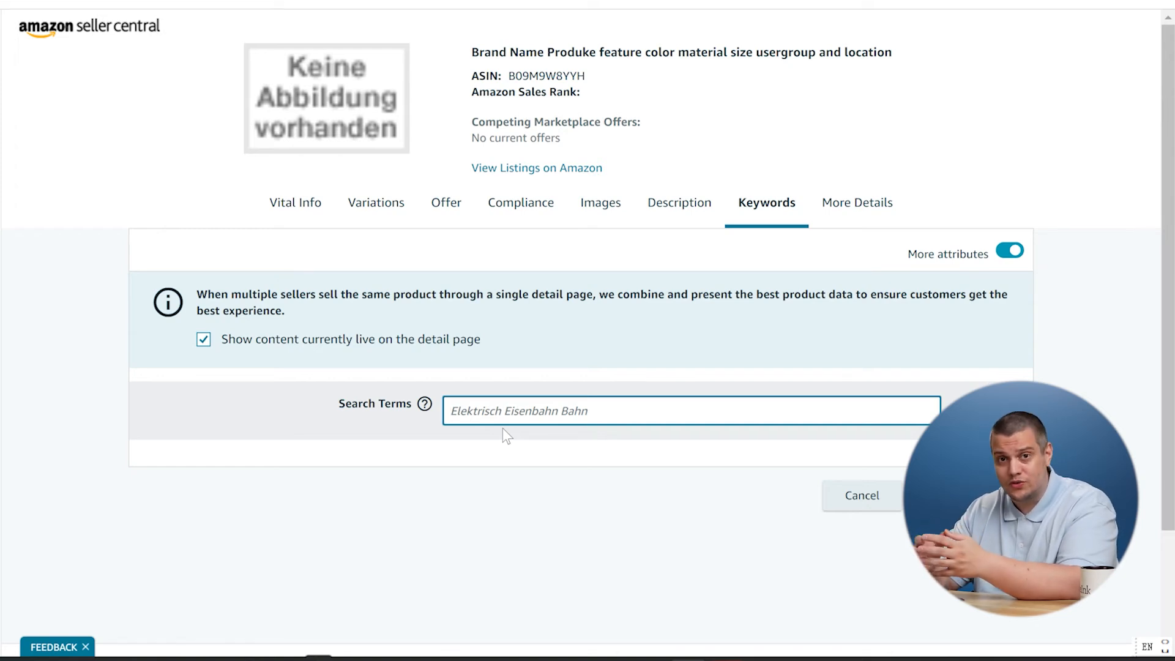
# - Enter "keyword 1 keyword 2 ......" as the listing's search terms, correcting the misspelled second keyword
pyautogui.scroll(-2, 599, 355)
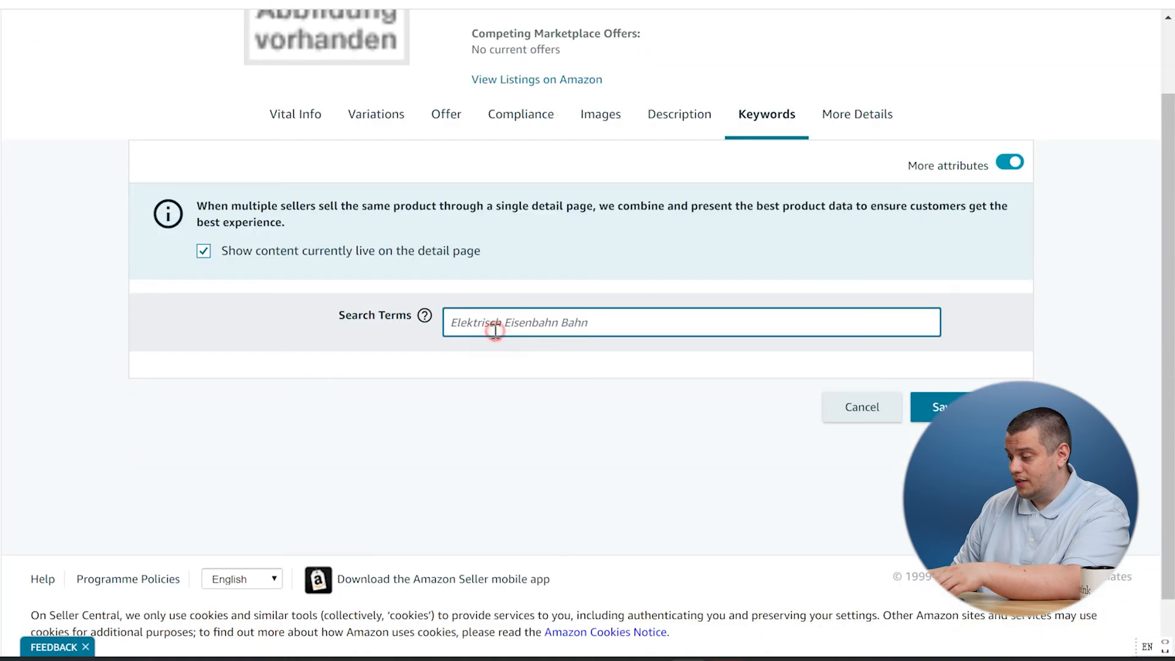
pyautogui.click(625, 319)
pyautogui.write('kezyw')
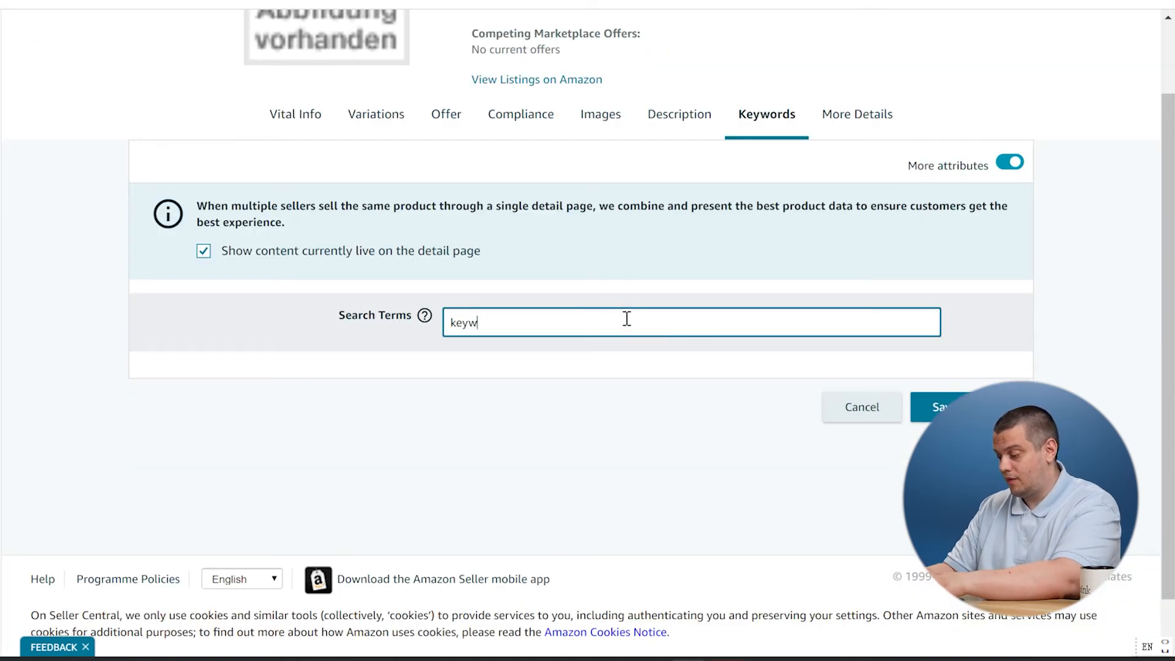
pyautogui.write('ord 1 kew')
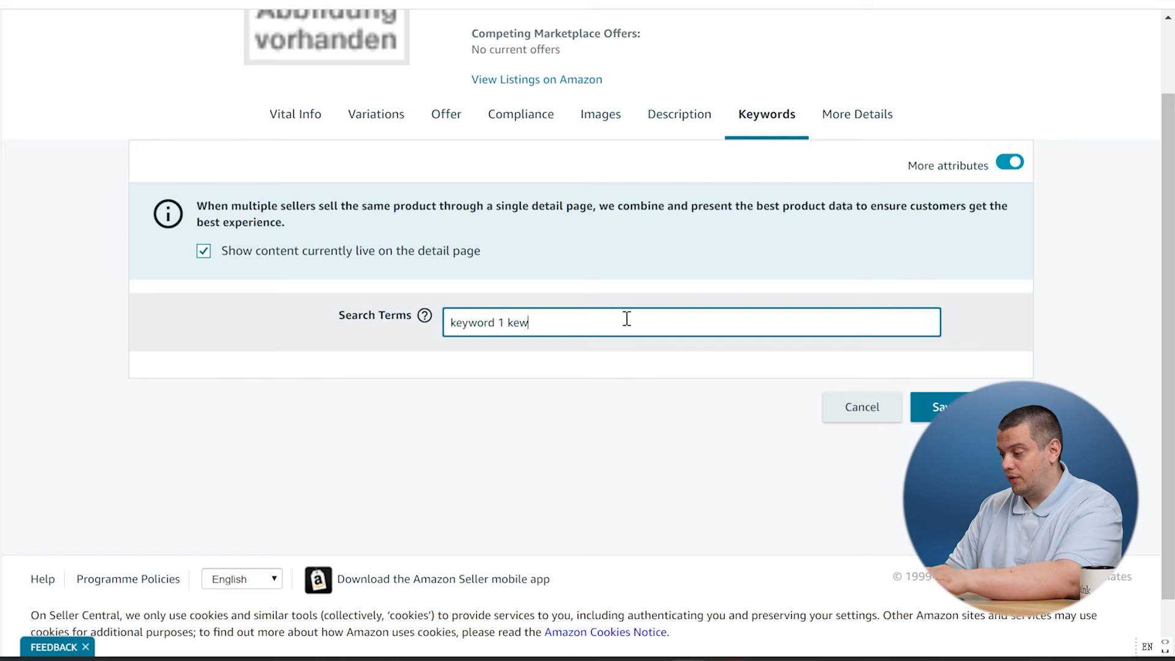
pyautogui.write('zywo')
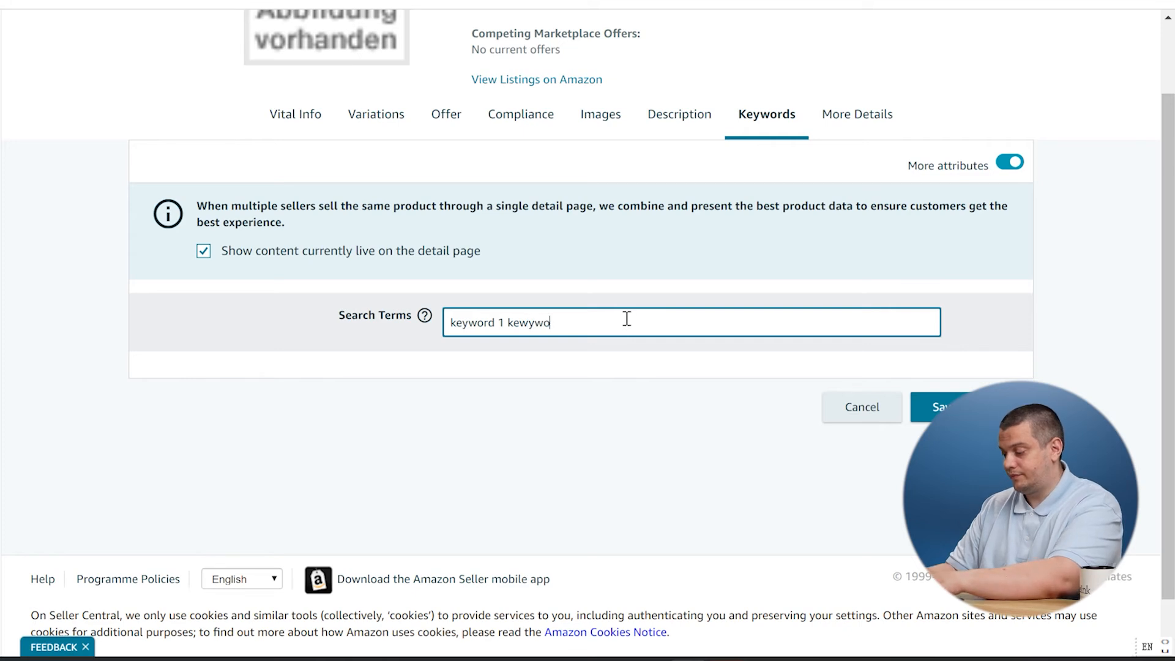
pyautogui.write('rd 2 ......')
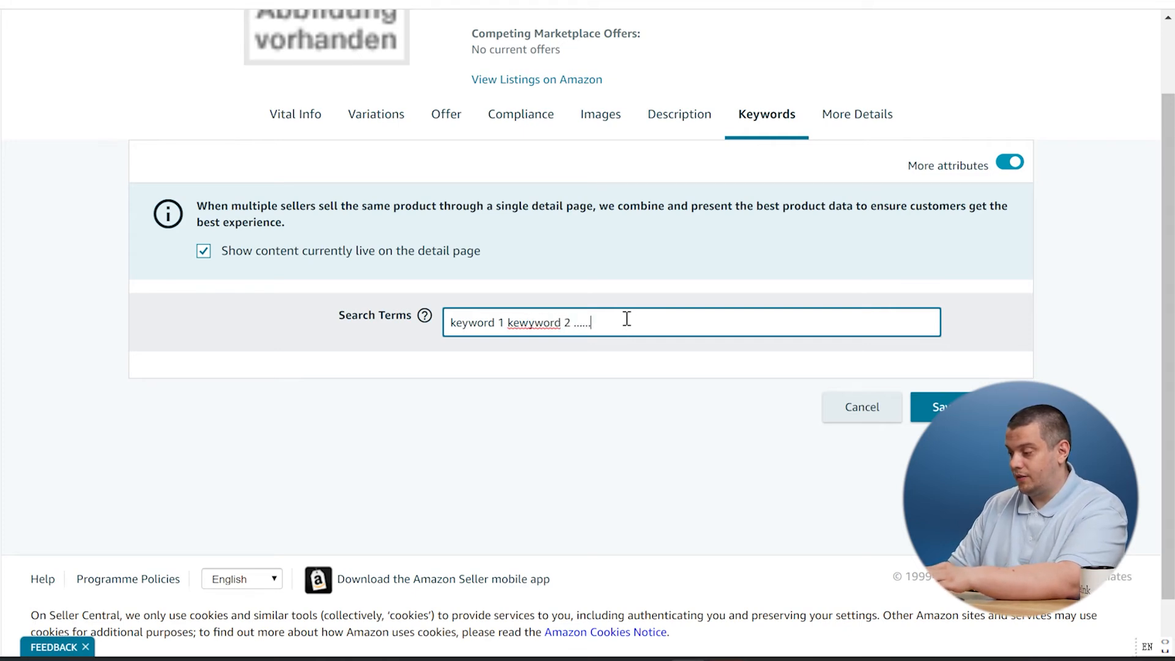
pyautogui.click(528, 317)
pyautogui.press('Delete')
# - Check the additional details, then review the vital information fields from product dimensions and weight down to model name, size, color and number of boxes
pyautogui.scroll(2, 709, 222)
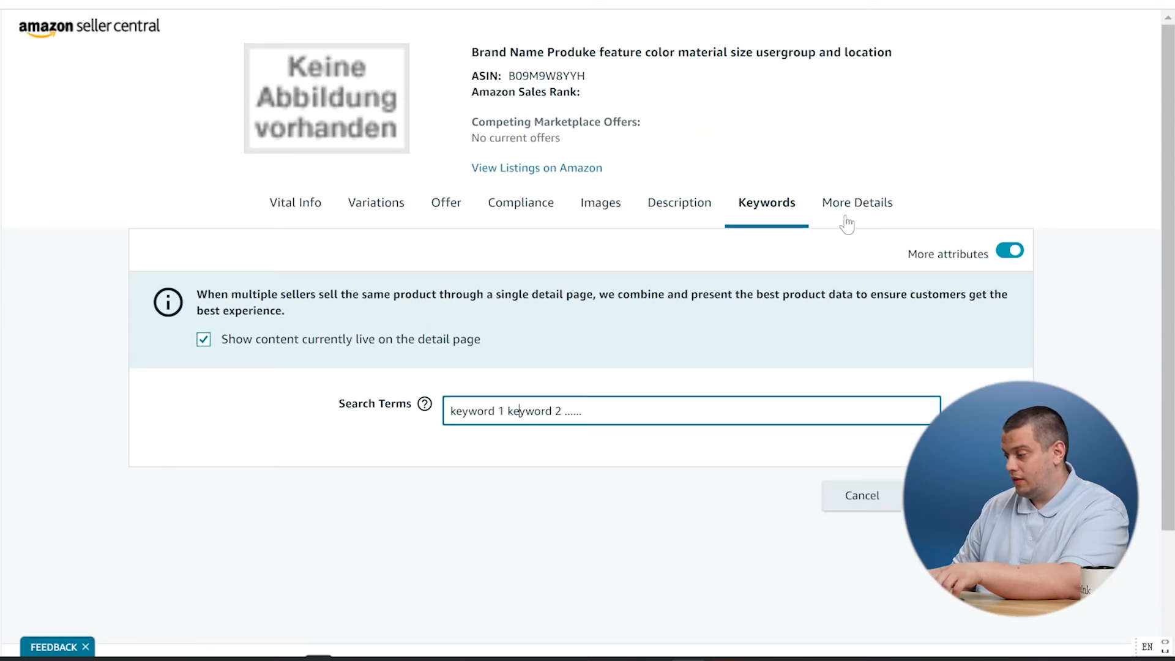
pyautogui.click(866, 208)
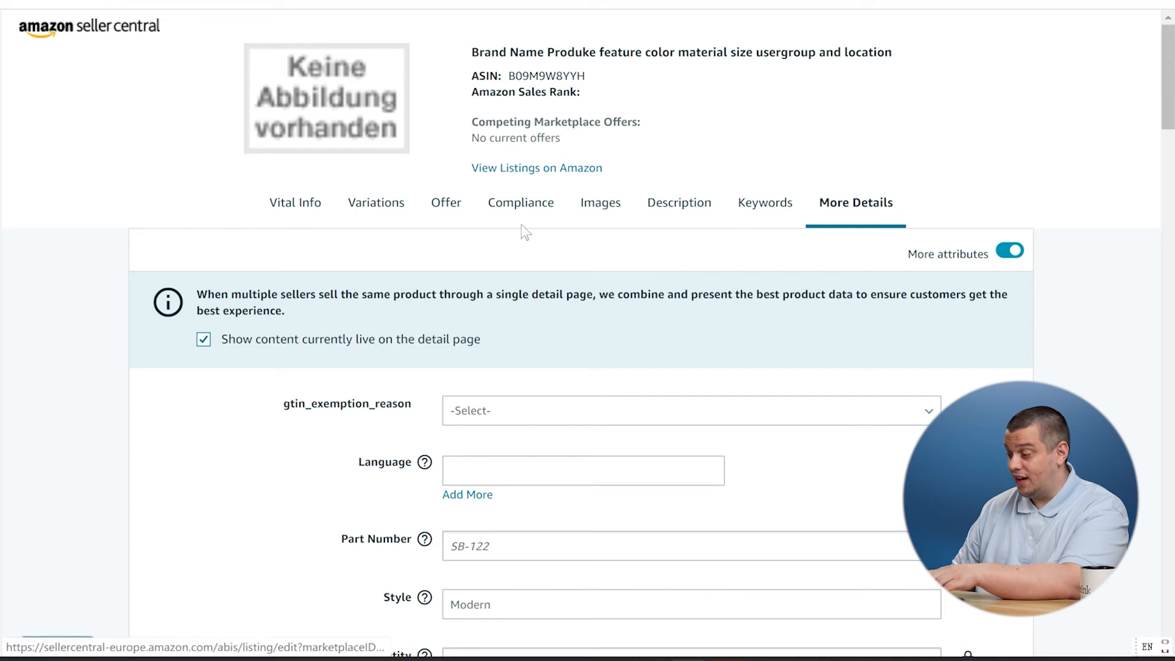
pyautogui.click(303, 205)
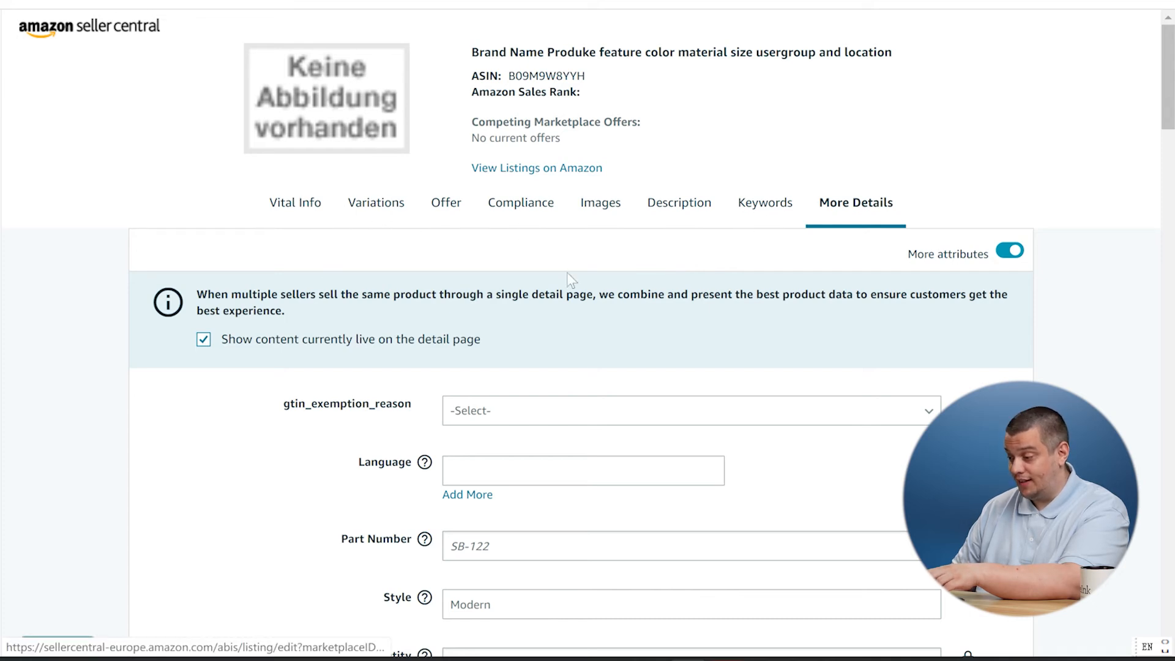
pyautogui.scroll(-15, 361, 349)
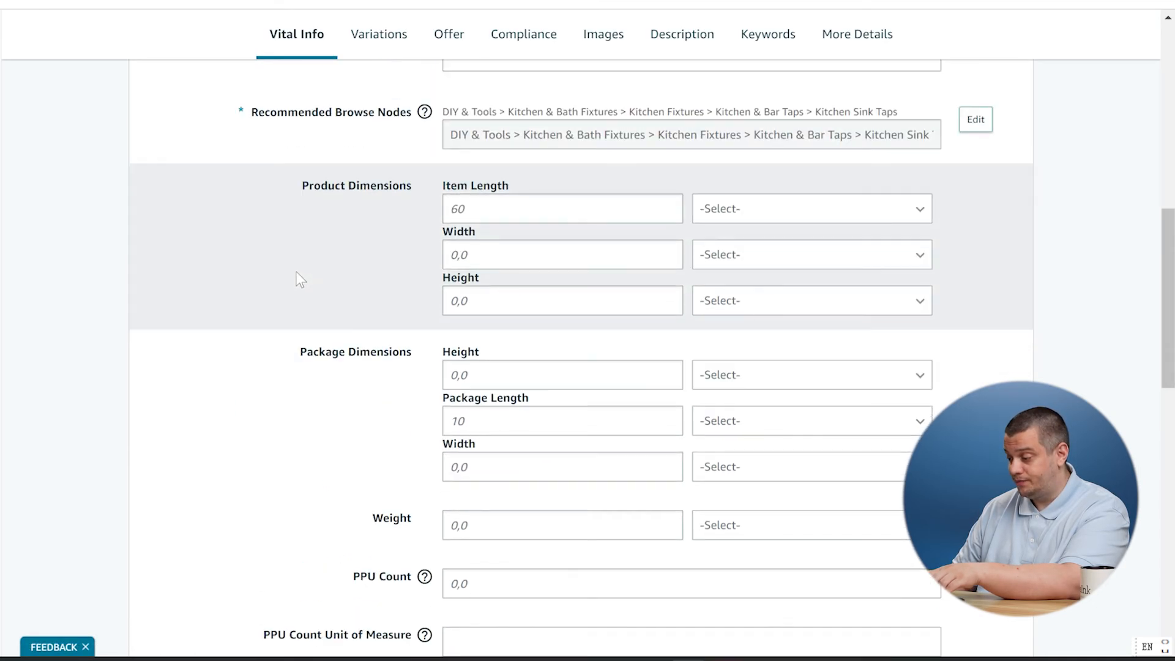
pyautogui.scroll(2, 420, 236)
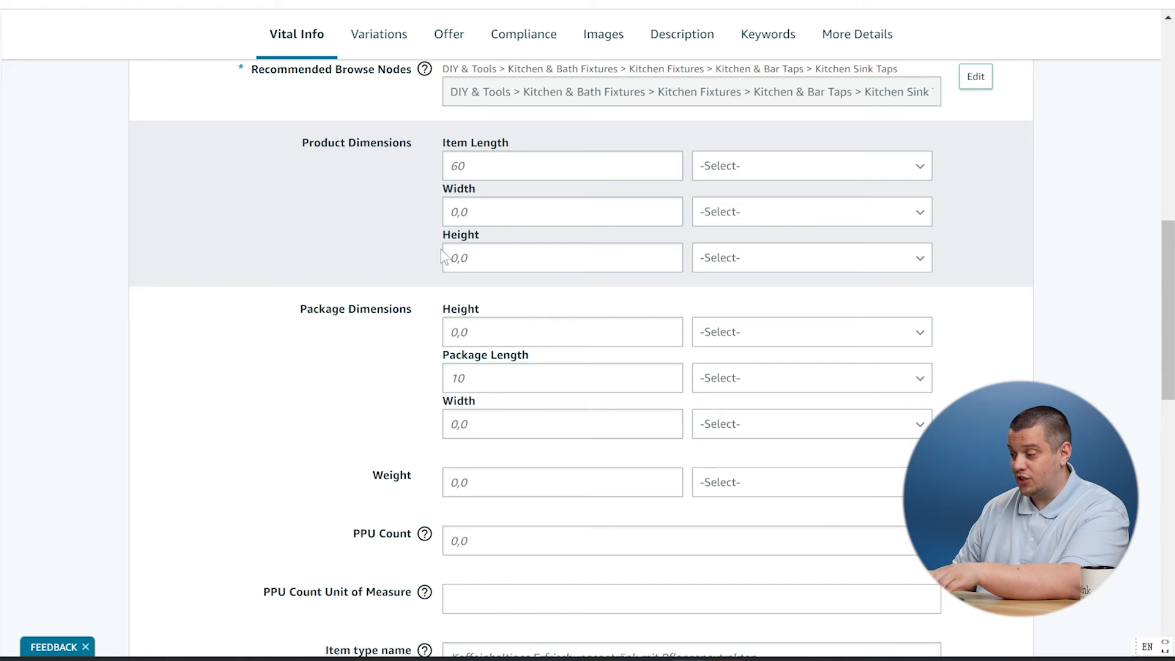
pyautogui.scroll(-5, 415, 404)
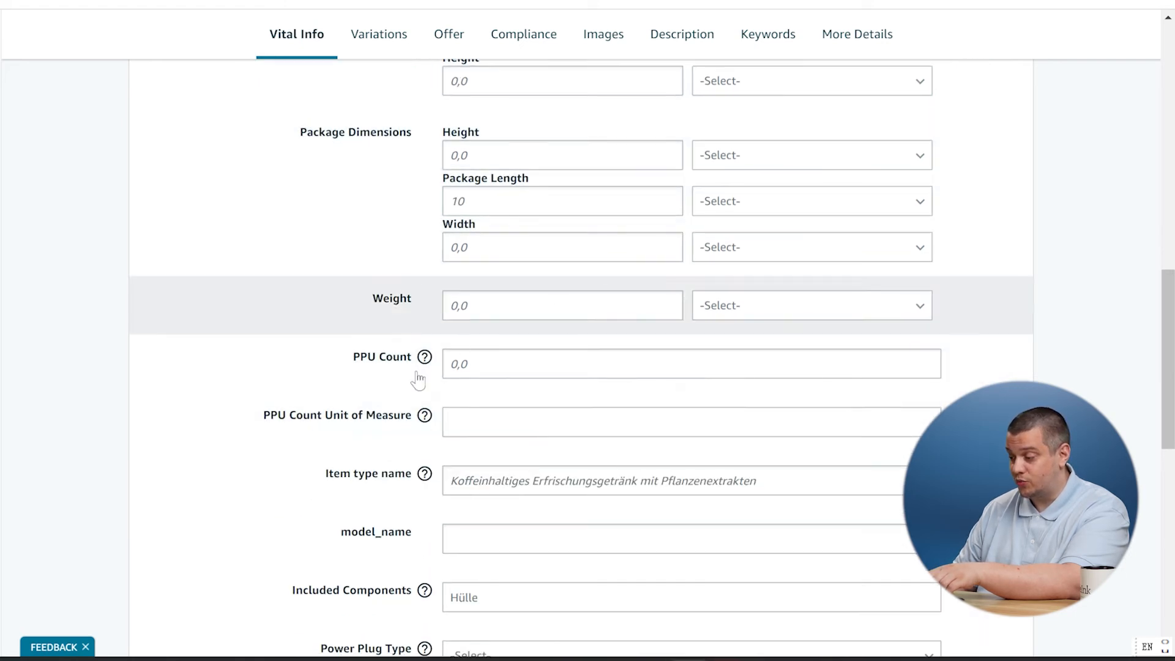
pyautogui.scroll(-2, 464, 291)
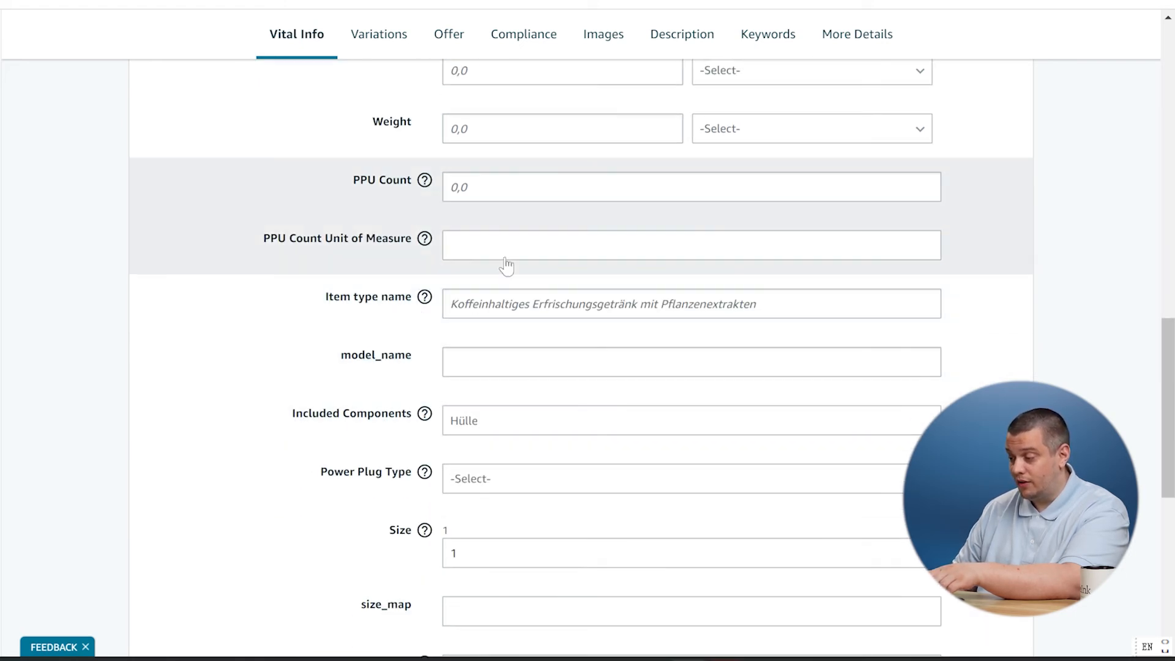
pyautogui.scroll(-2, 427, 371)
pyautogui.click(467, 273)
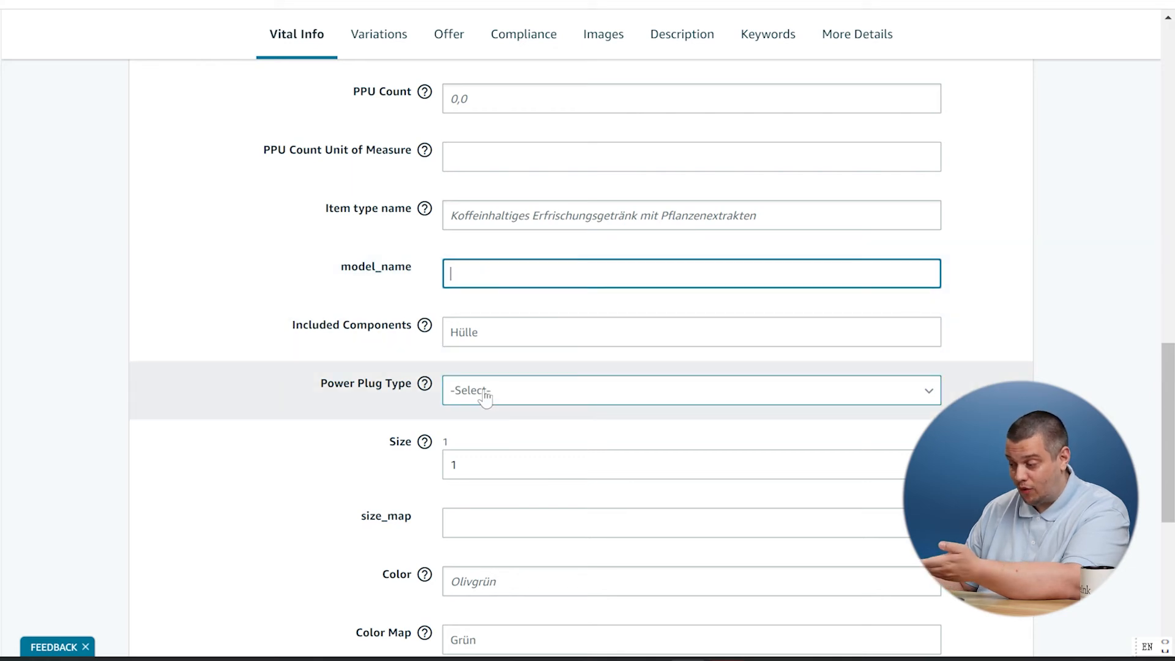
pyautogui.scroll(-2, 308, 439)
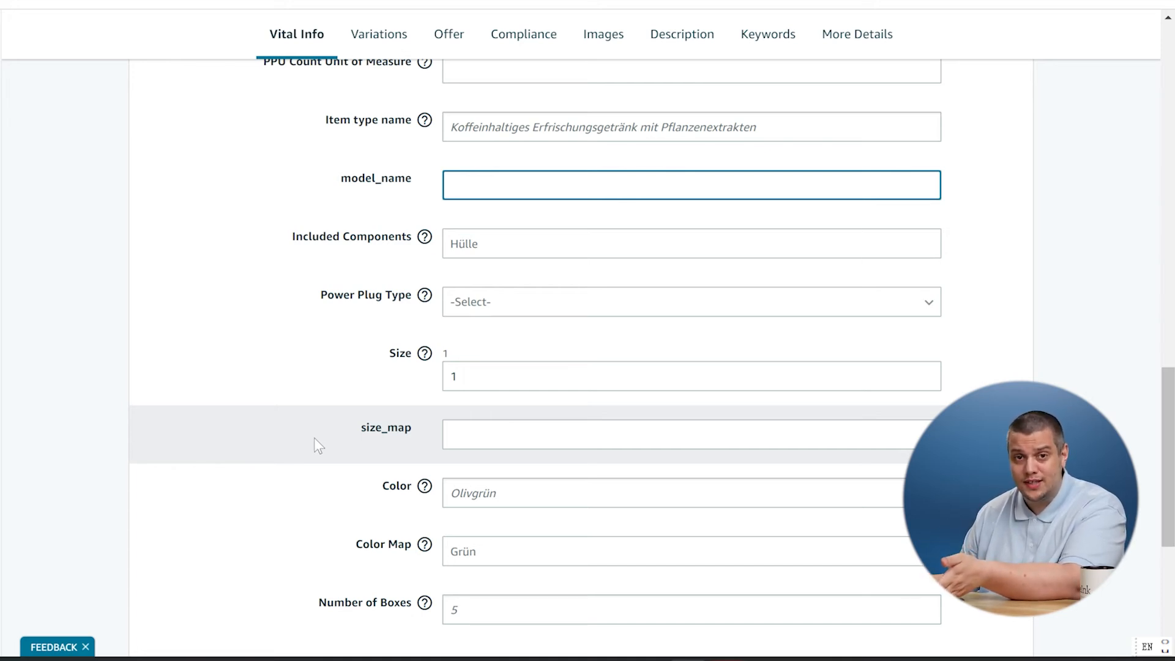
pyautogui.scroll(-4, 335, 427)
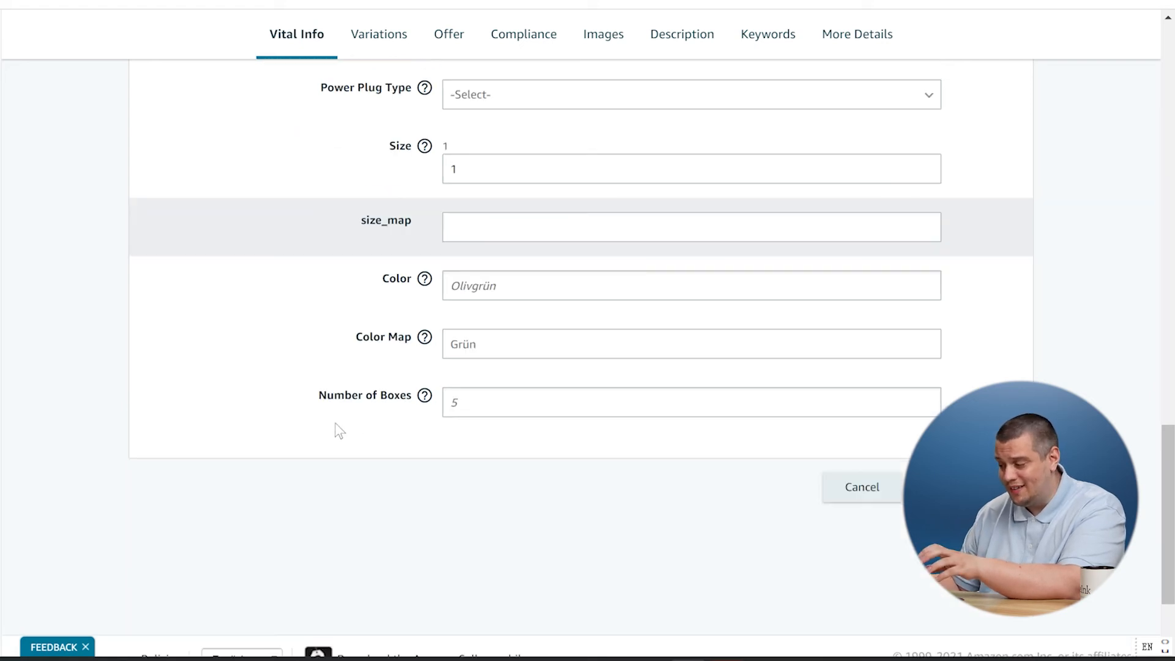
pyautogui.click(472, 228)
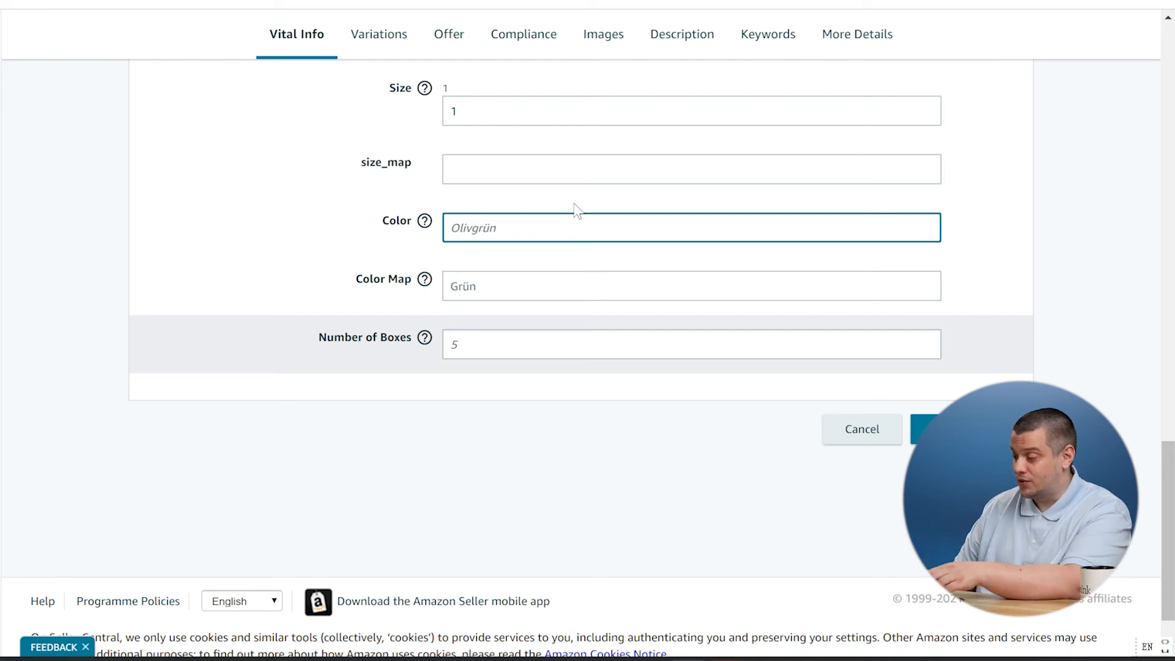
# - Review all attribute fields in the listing's additional details, from launch date through head dimensions and spout measurements down to RRP
pyautogui.scroll(10, 454, 294)
pyautogui.click(870, 46)
pyautogui.scroll(-6, 257, 401)
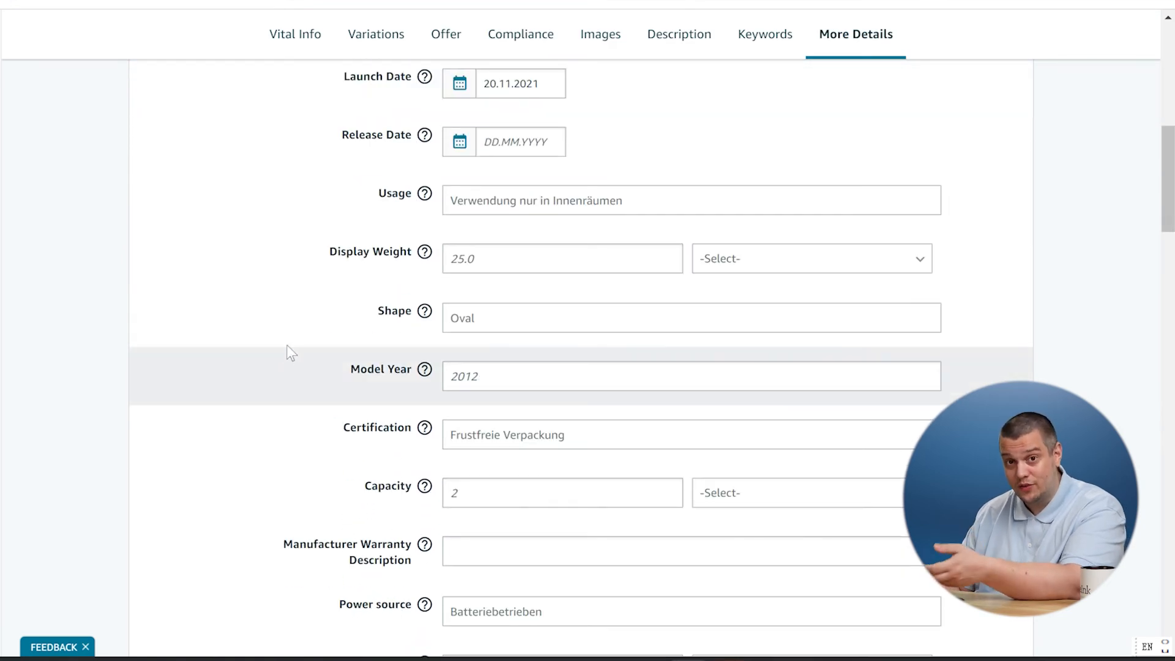
pyautogui.scroll(-6, 306, 324)
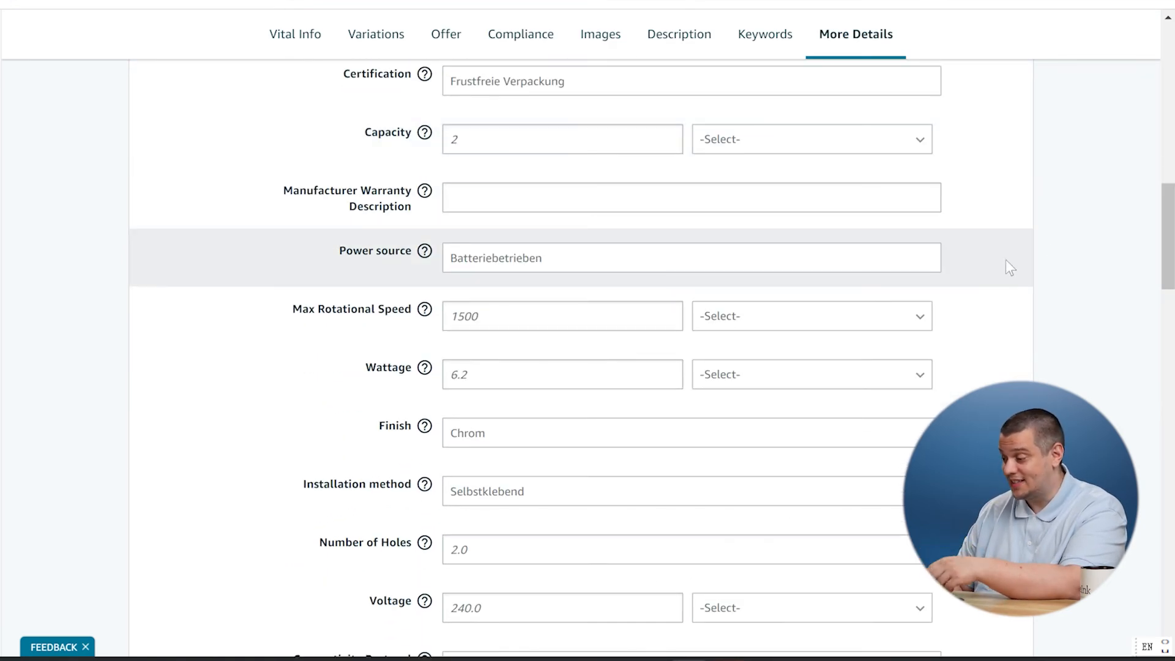
pyautogui.moveTo(1165, 236); pyautogui.dragTo(1166, 305)
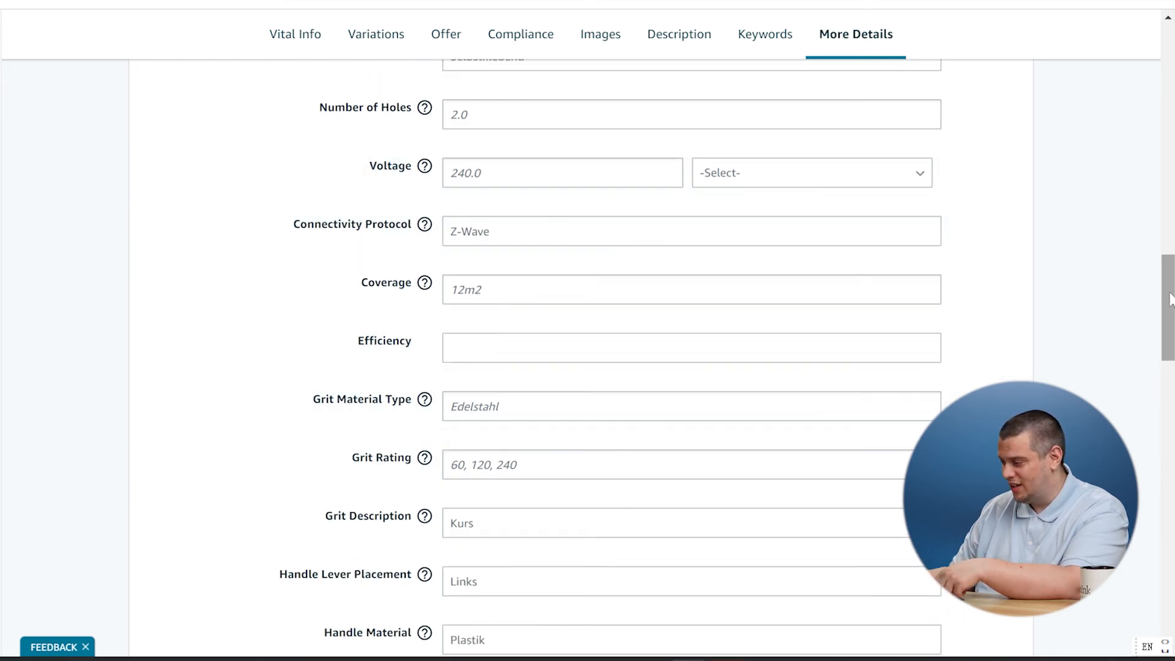
pyautogui.scroll(-5, 674, 355)
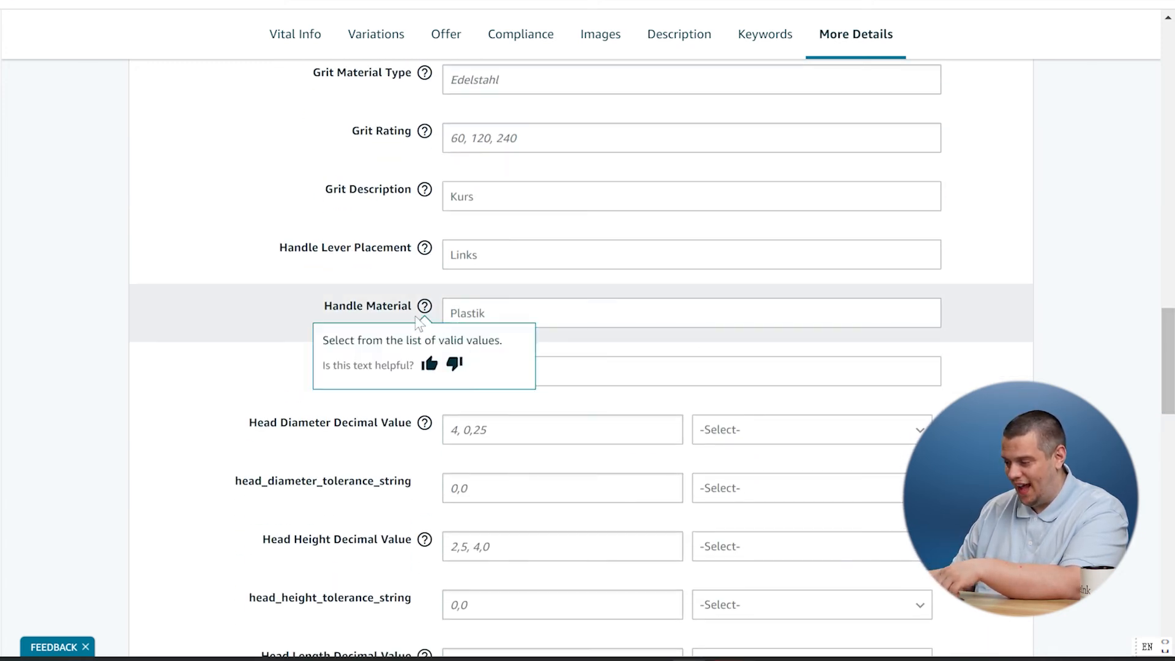
pyautogui.moveTo(1166, 336); pyautogui.dragTo(1167, 407)
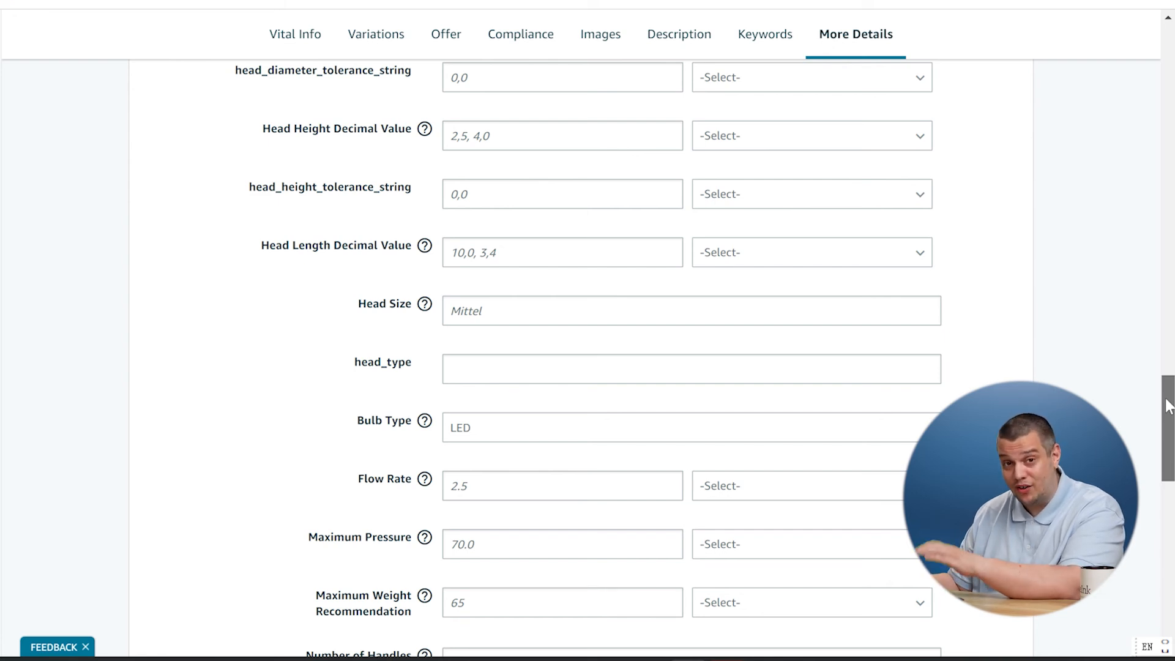
pyautogui.moveTo(1169, 406); pyautogui.dragTo(1170, 565)
pyautogui.scroll(5, 1170, 564)
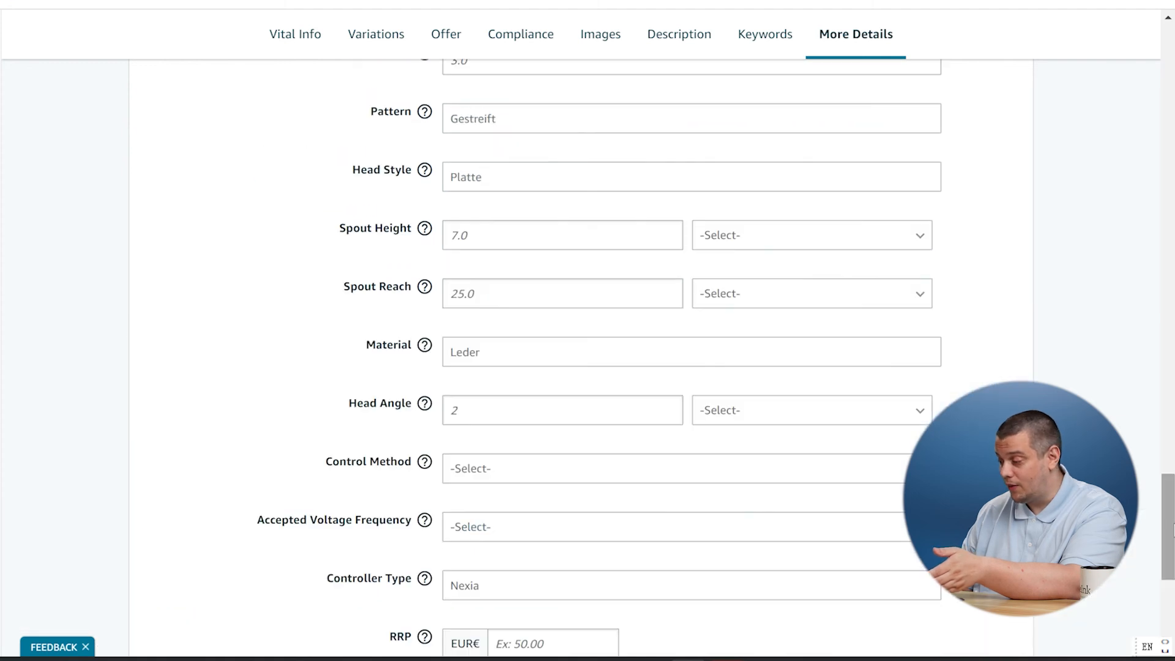
pyautogui.scroll(-3, 1168, 560)
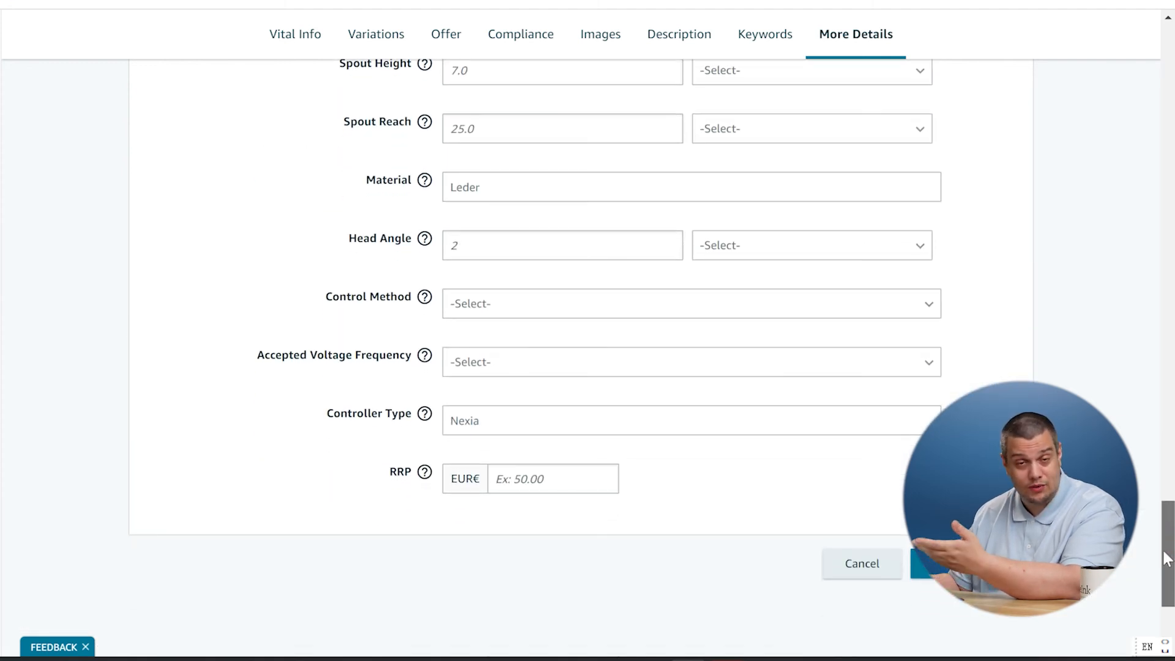
pyautogui.scroll(-1, 1166, 558)
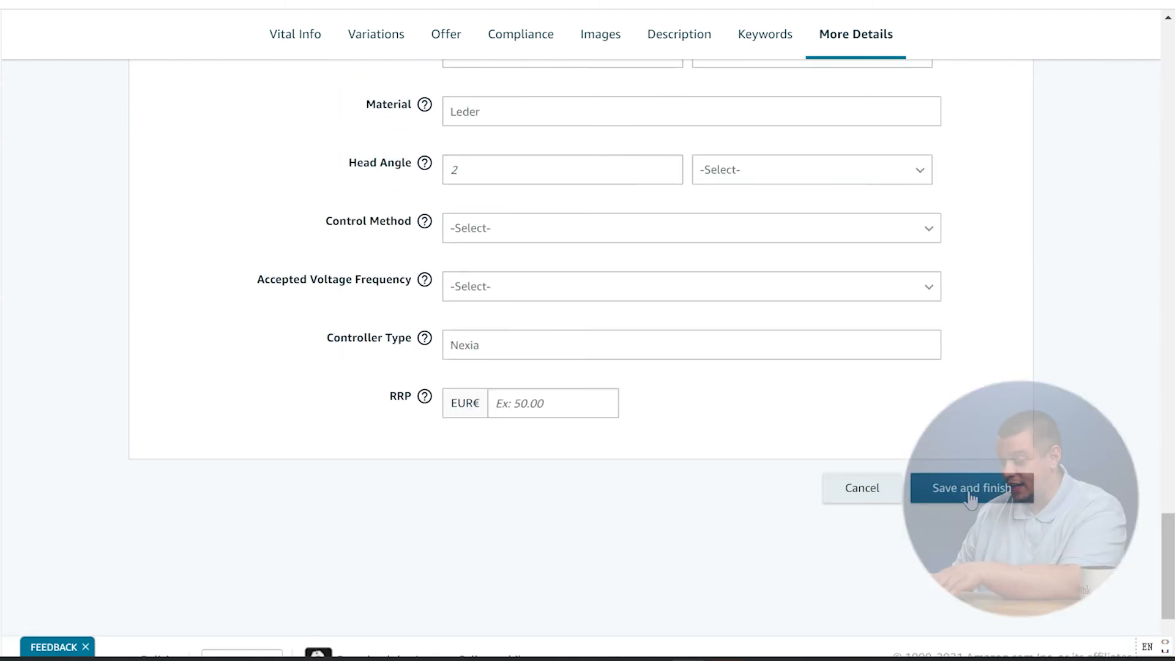
# - Open the listing's offer section and enter a sale price of 59,99 EUR
pyautogui.scroll(20, 970, 498)
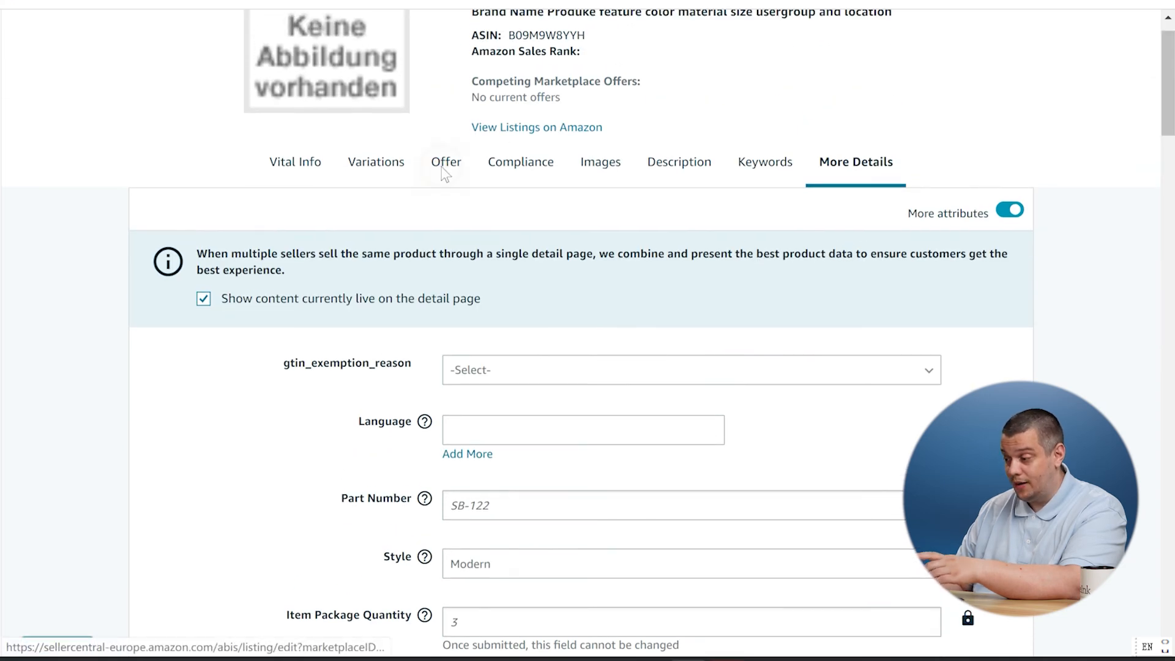
pyautogui.click(446, 162)
pyautogui.scroll(-3, 666, 263)
pyautogui.click(507, 328)
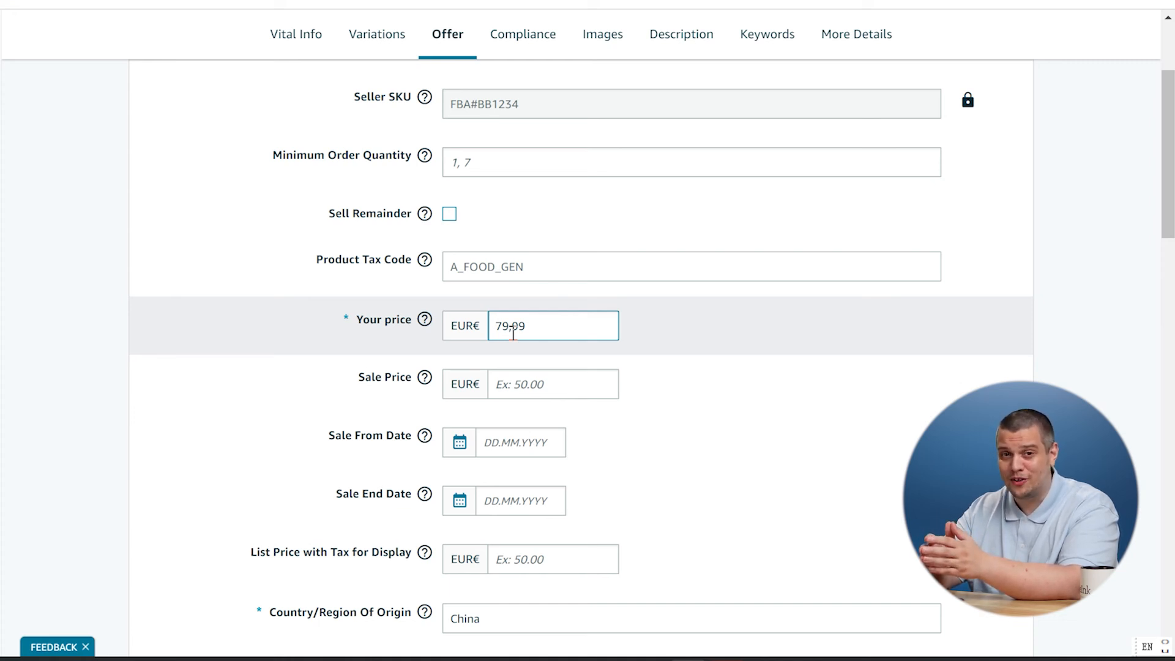
pyautogui.click(516, 385)
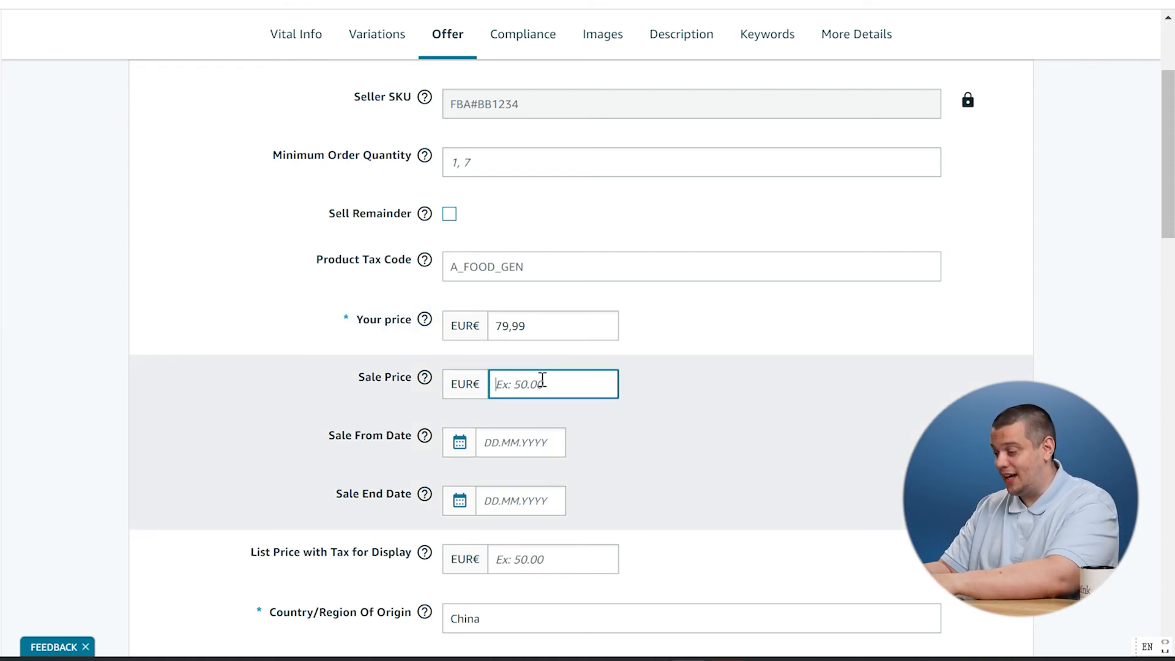
pyautogui.write('59,99')
# - Set the sale period to start on 20.11.2021 and end on 31.01.2022
pyautogui.click(483, 442)
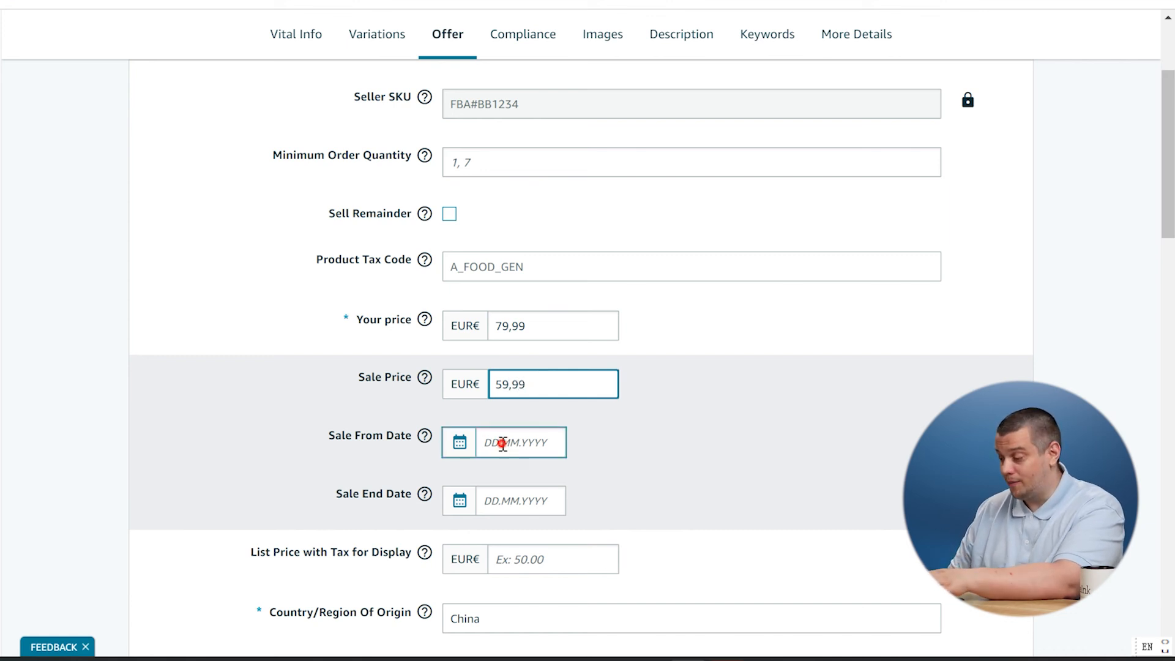
pyautogui.click(674, 589)
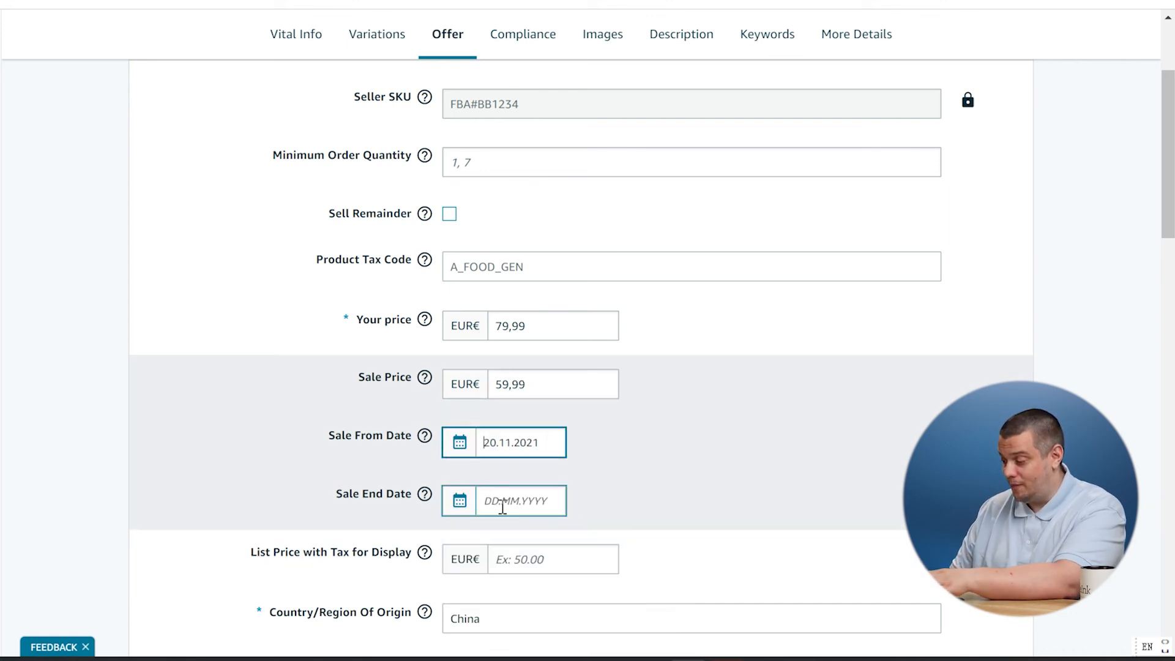
pyautogui.click(676, 501)
pyautogui.click(529, 558)
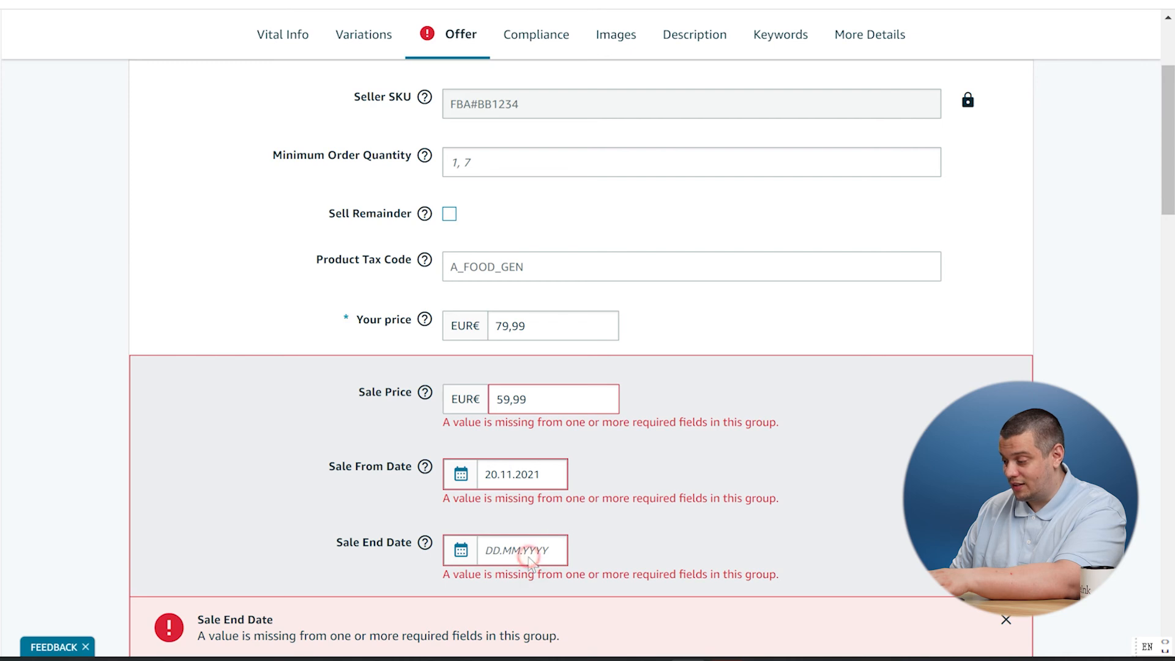
pyautogui.scroll(-2, 671, 516)
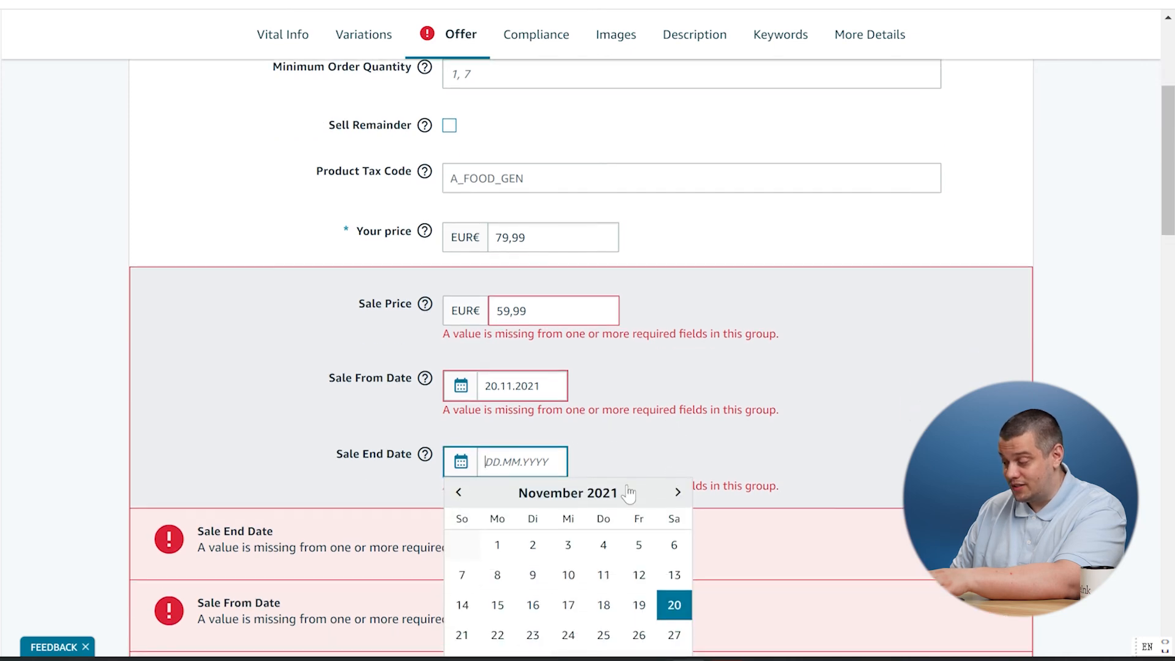
pyautogui.click(678, 493)
pyautogui.click(678, 493)
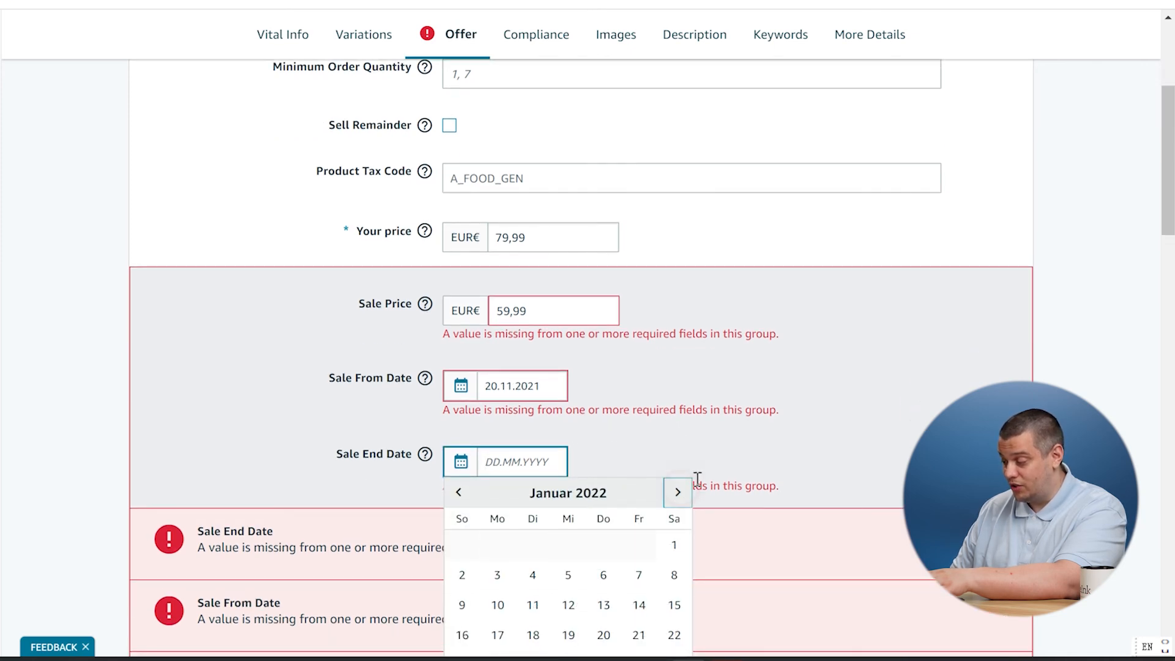
pyautogui.scroll(-2, 689, 505)
pyautogui.click(503, 609)
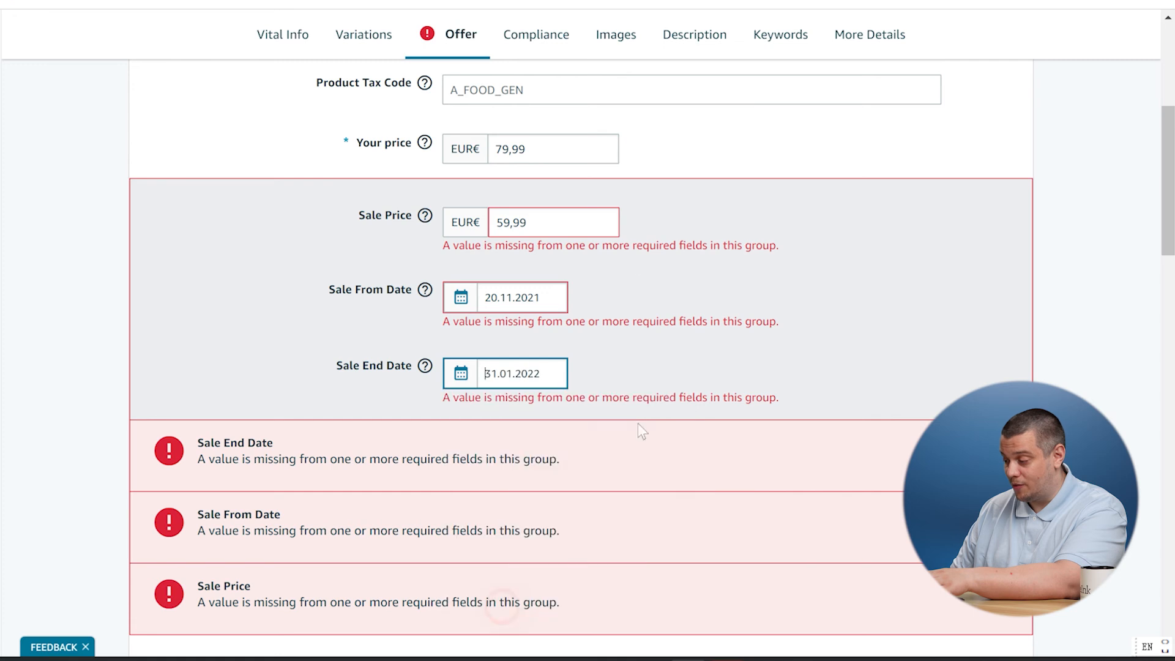
pyautogui.click(1073, 283)
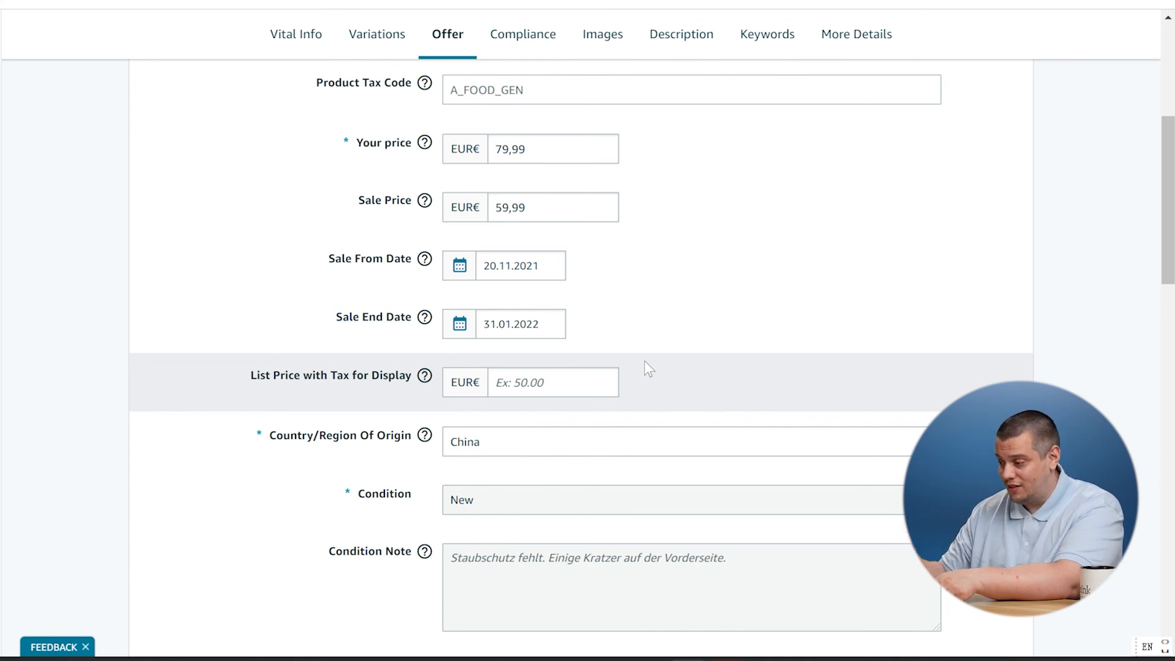
# - Change the offer's sale price to 69,99 EUR
pyautogui.click(582, 202)
pyautogui.click(503, 207)
pyautogui.moveTo(503, 207); pyautogui.dragTo(497, 208)
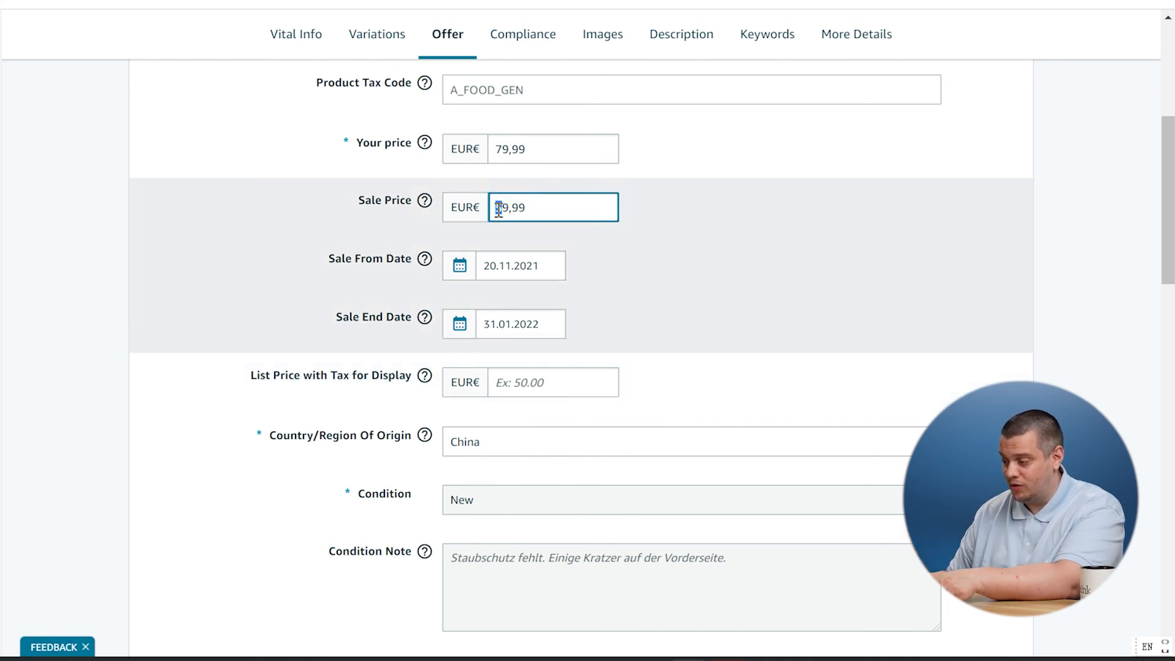
pyautogui.write('6')
pyautogui.press('Delete')
pyautogui.write('4')
pyautogui.click(510, 209)
pyautogui.moveTo(508, 209); pyautogui.dragTo(502, 211)
pyautogui.write('9')
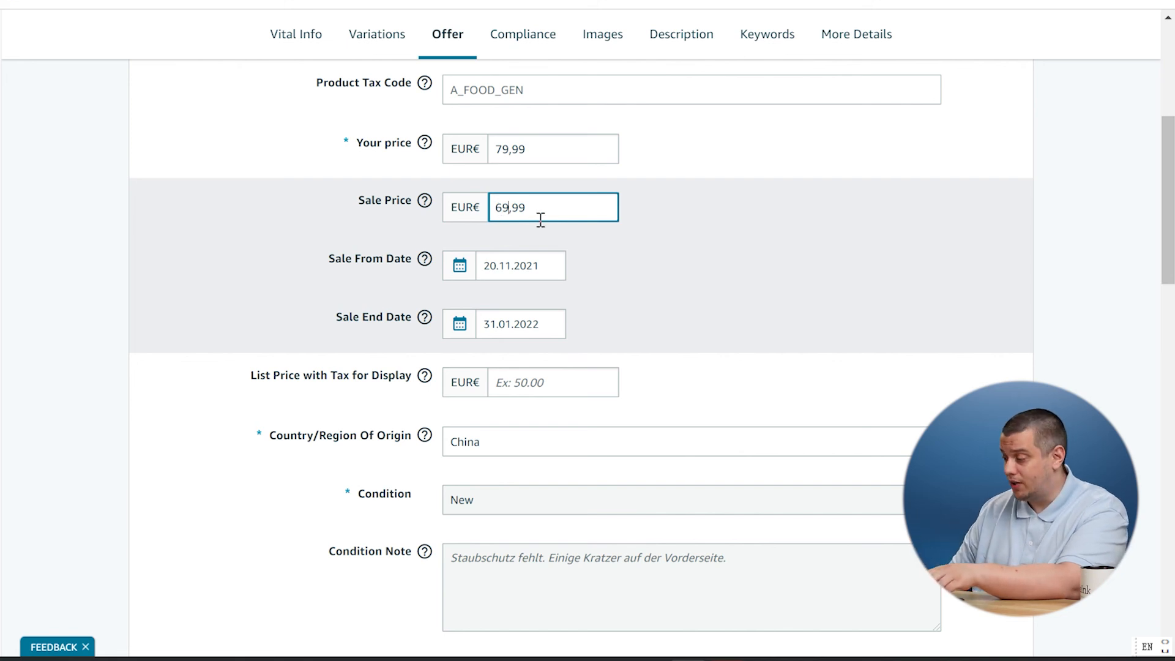
# - Examine the offer's European marketplace list and highlight the status text for France
pyautogui.scroll(-12, 748, 279)
pyautogui.scroll(2, 679, 237)
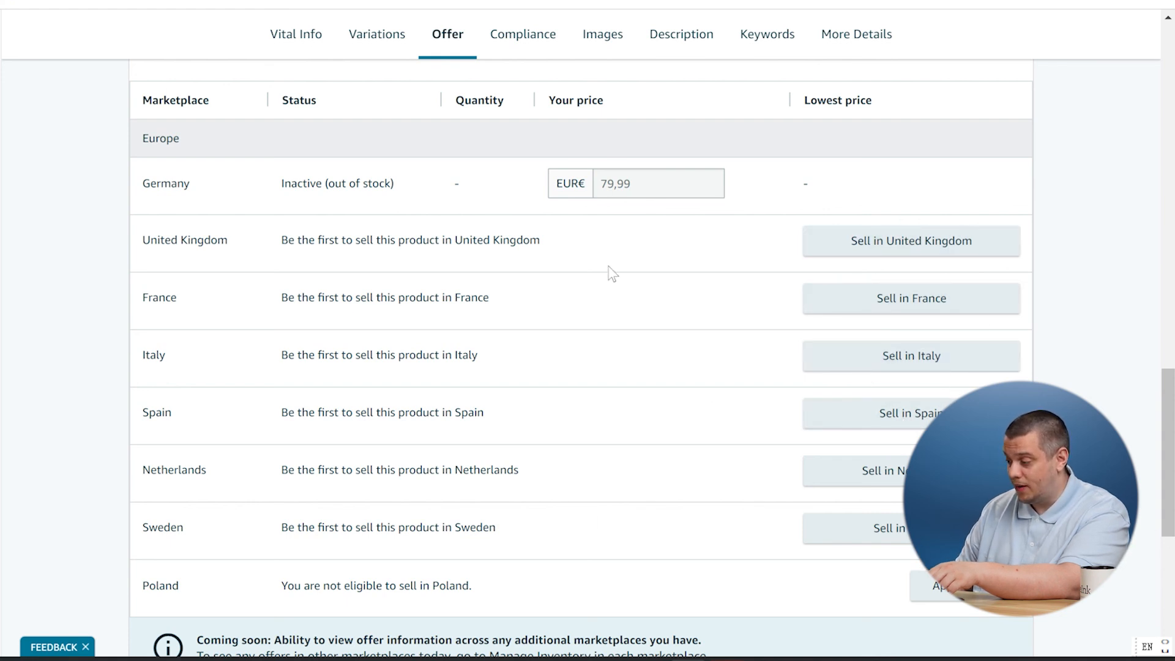
pyautogui.moveTo(278, 295); pyautogui.dragTo(471, 299)
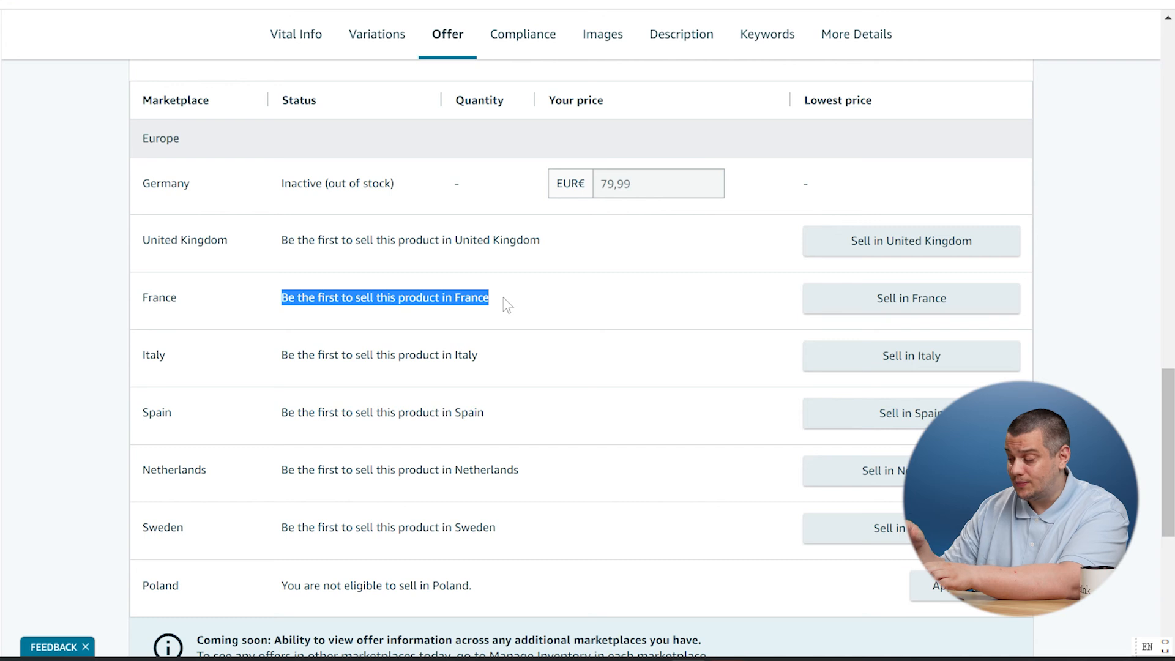
# - Save and finish the listing changes, then dismiss the submission confirmation
pyautogui.scroll(-5, 507, 305)
pyautogui.click(937, 404)
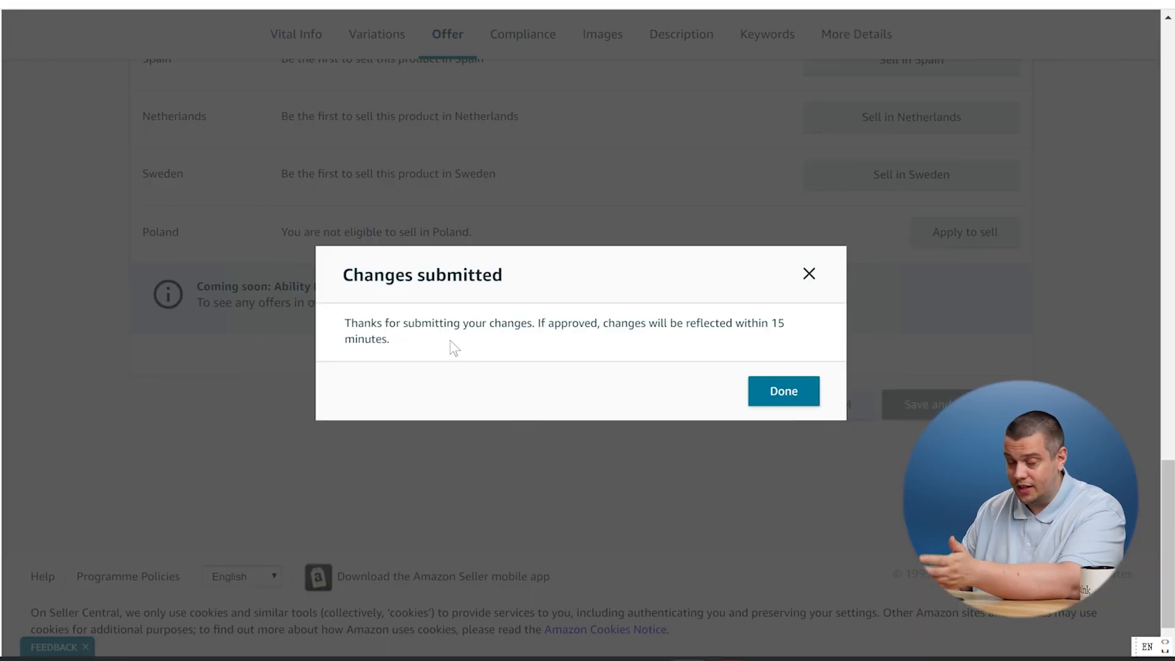
pyautogui.click(790, 394)
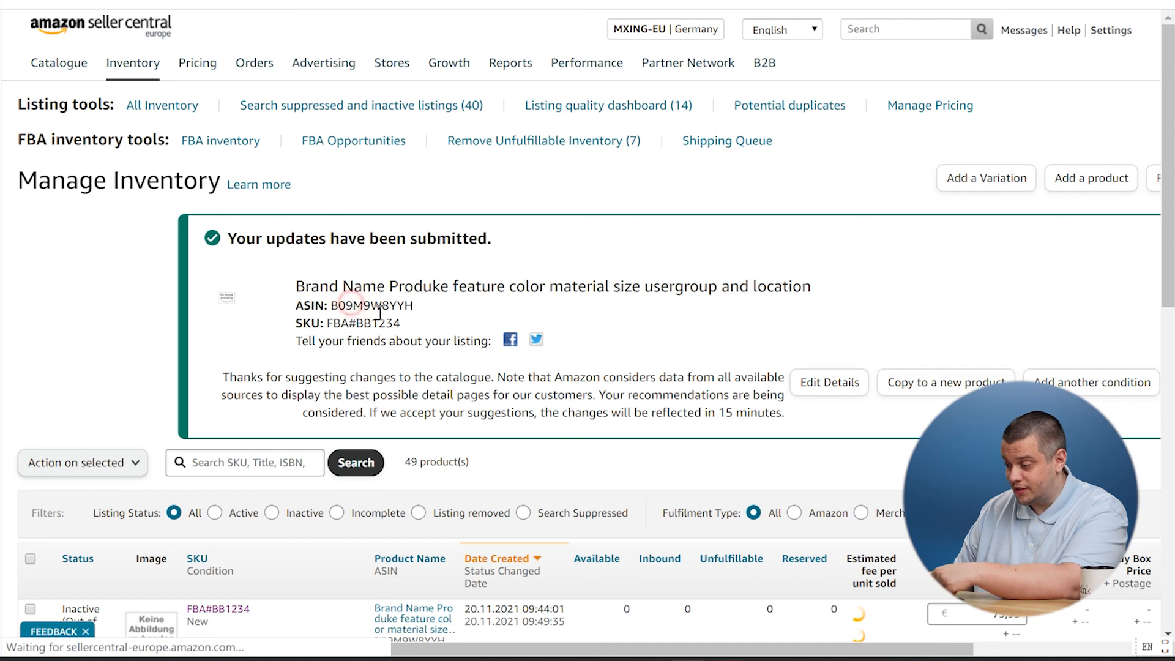
# - Check the submitted listing in the inventory, highlighting its SKU in the update notice and its stock status in the product row
pyautogui.moveTo(333, 323); pyautogui.dragTo(400, 323)
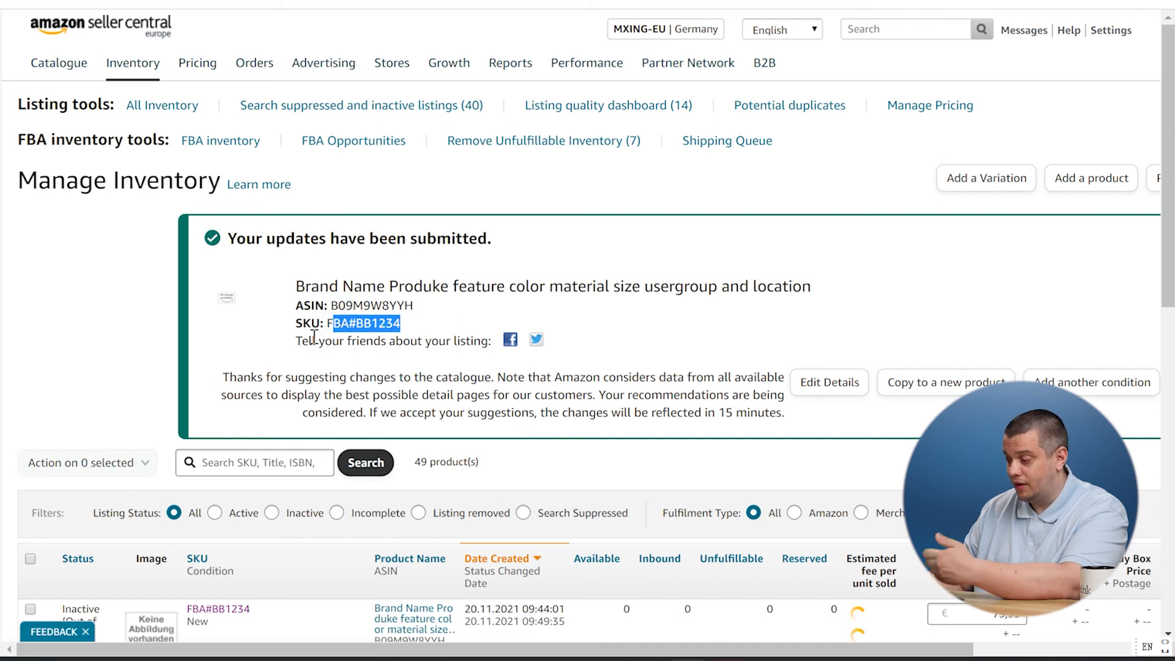
pyautogui.scroll(-3, 385, 329)
pyautogui.scroll(3, 386, 329)
pyautogui.scroll(-2, 385, 329)
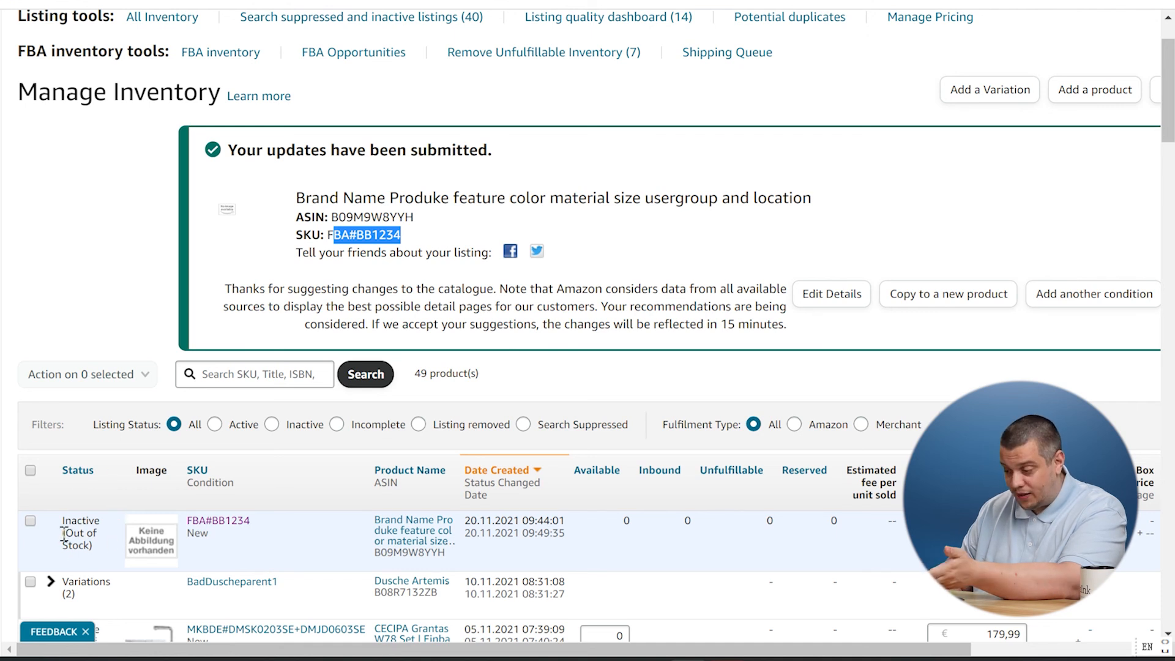
pyautogui.moveTo(63, 532); pyautogui.dragTo(91, 546)
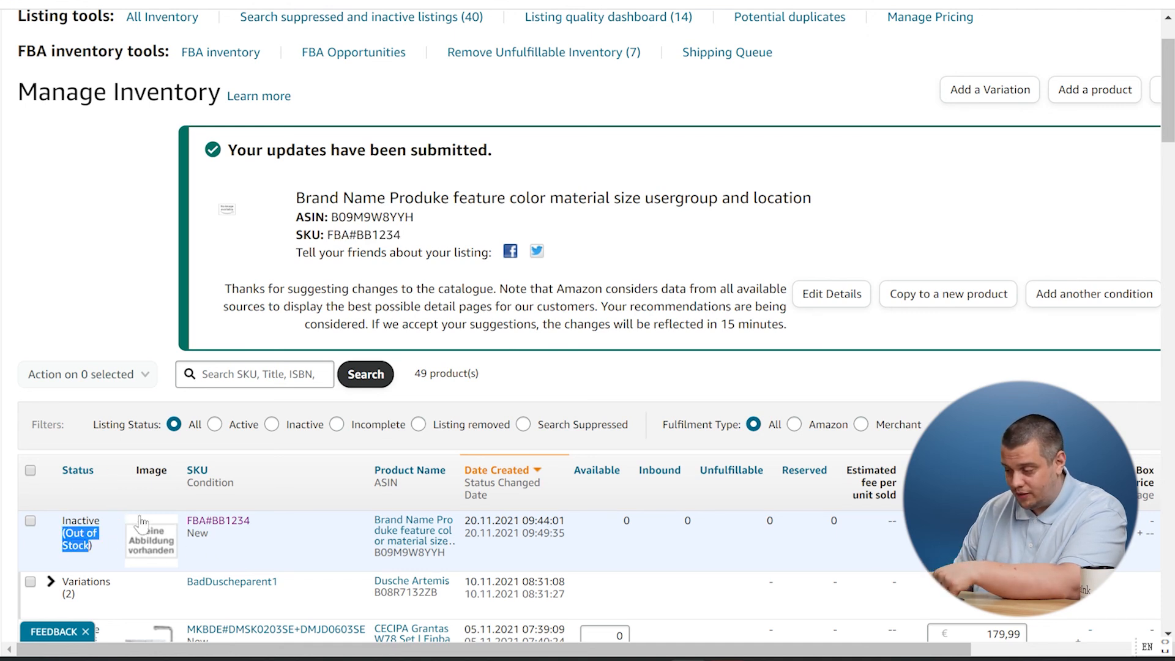